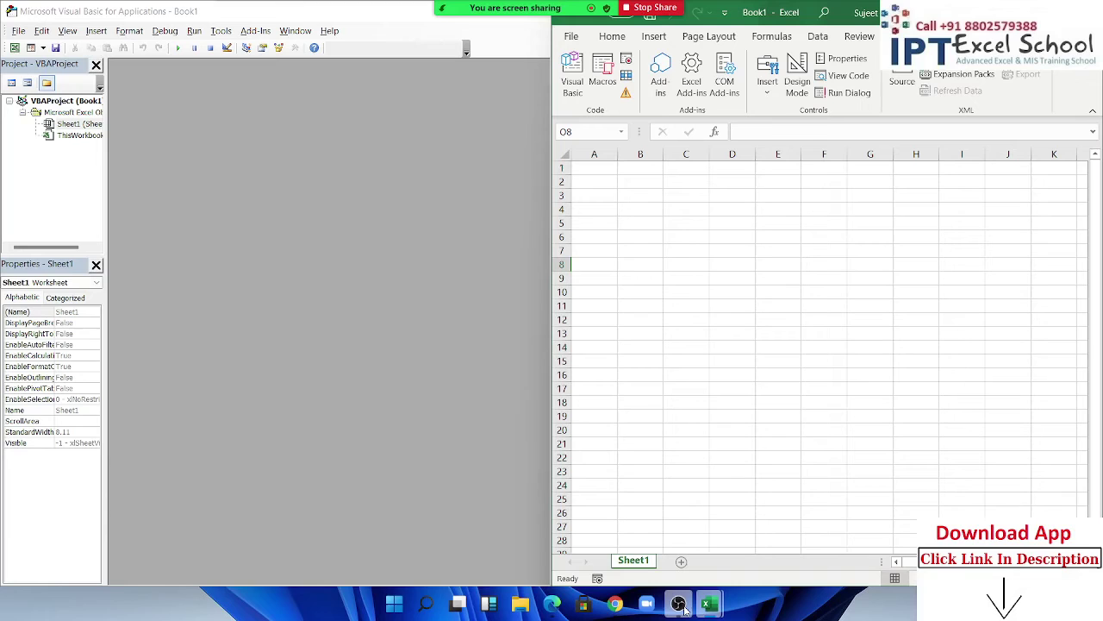
# Add a new code module (Module1) to the VBA project.
pyautogui.click(718, 268)
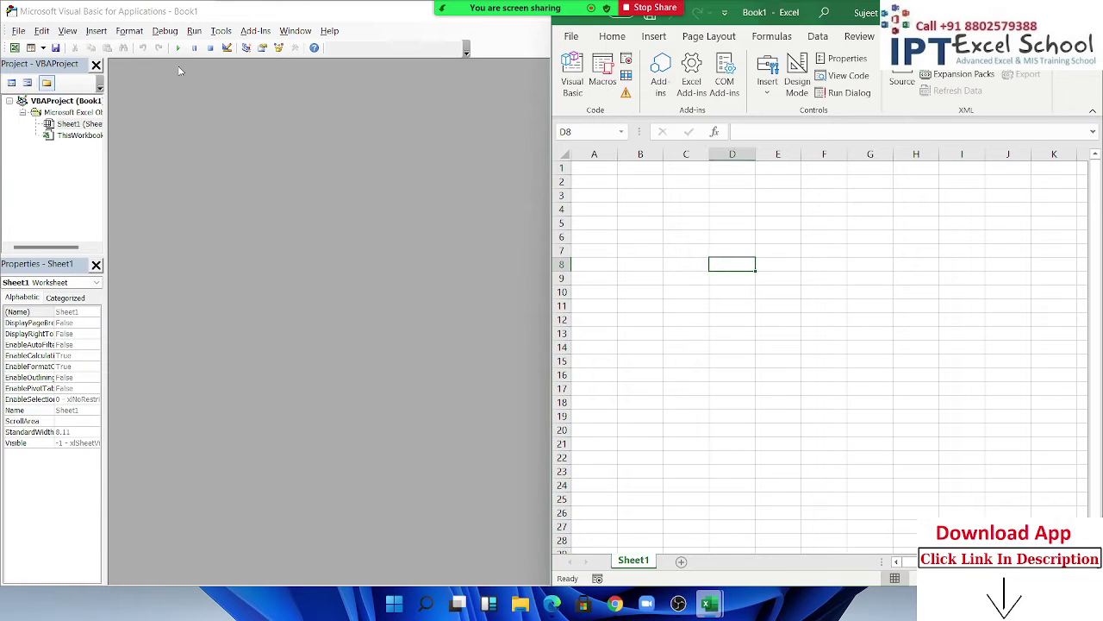
pyautogui.click(96, 30)
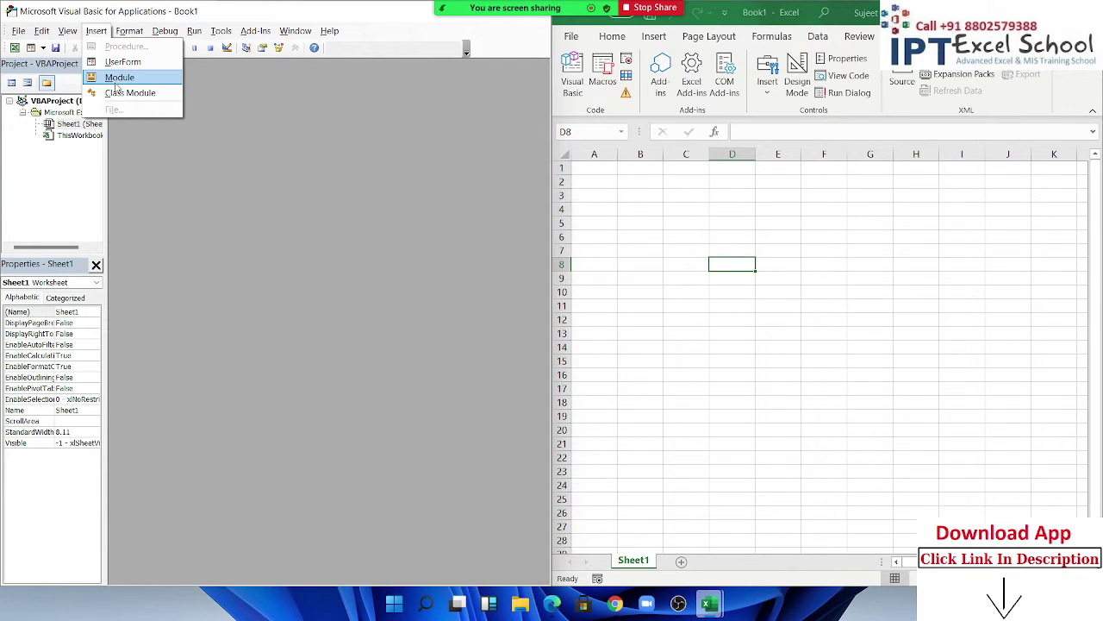
pyautogui.click(176, 166)
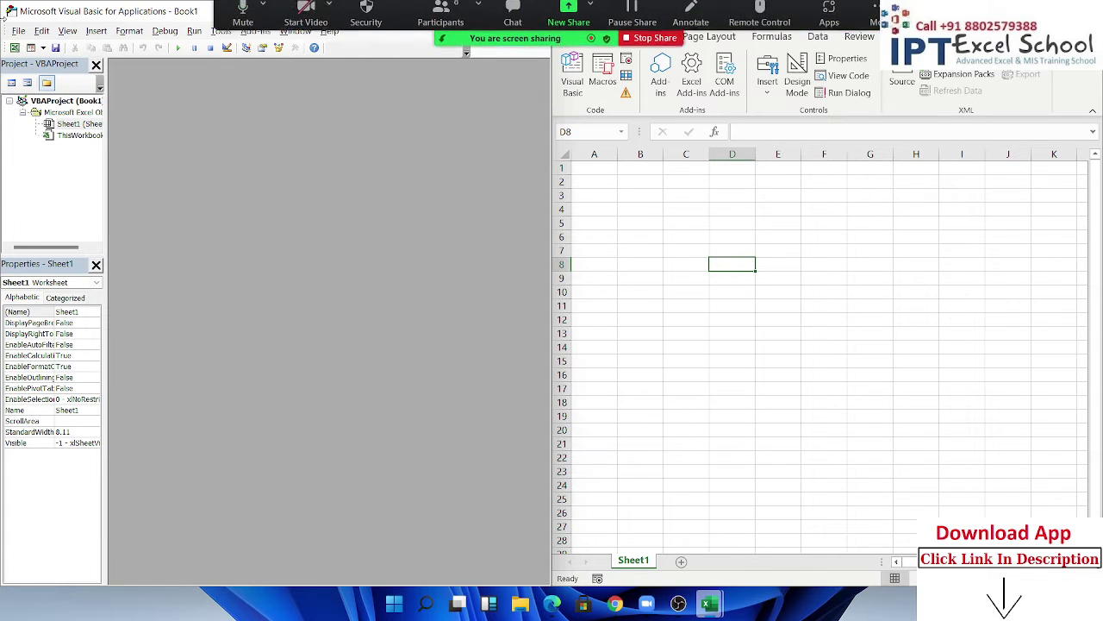
pyautogui.click(95, 30)
pyautogui.click(107, 76)
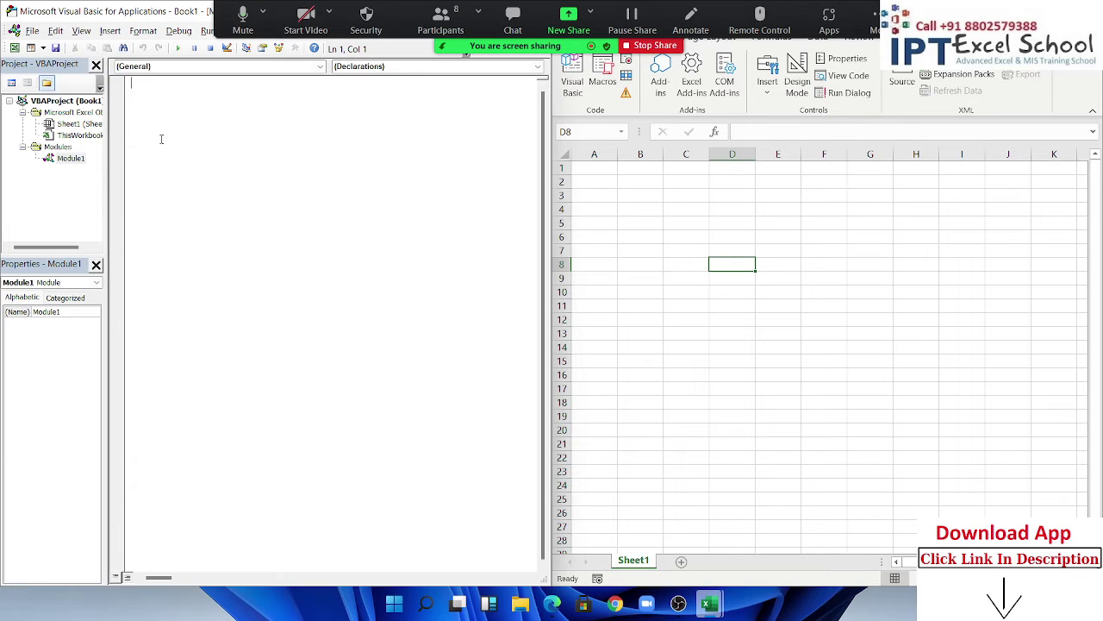
# Write a Sub rr() macro whose body is MsgBox "Hi".
pyautogui.write('Sub rr(')
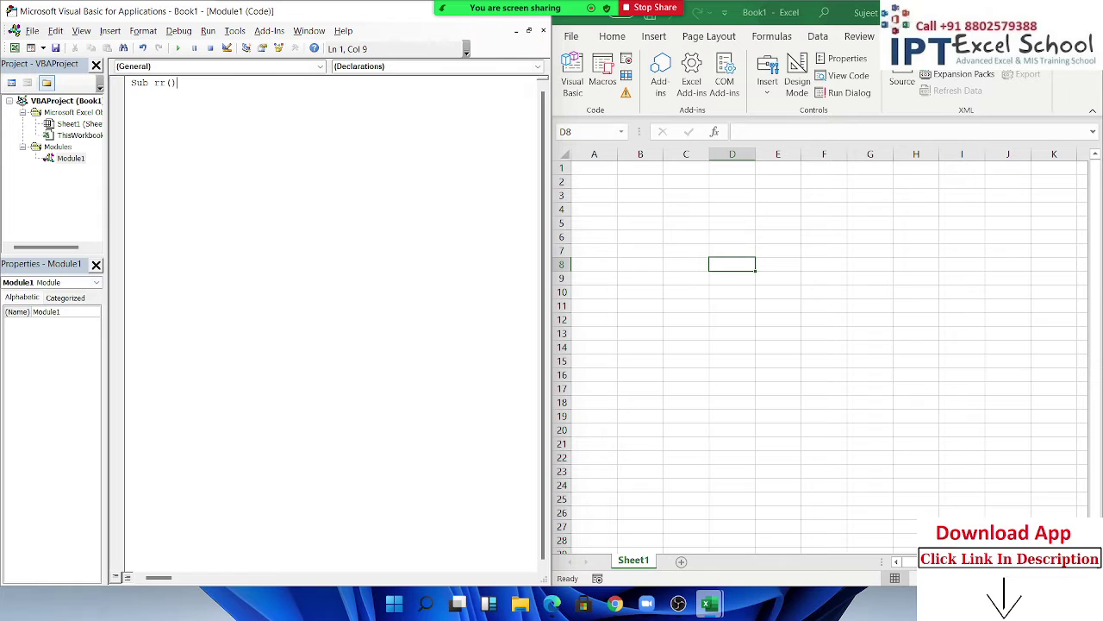
pyautogui.press('Return')
pyautogui.write('ox "Hi')
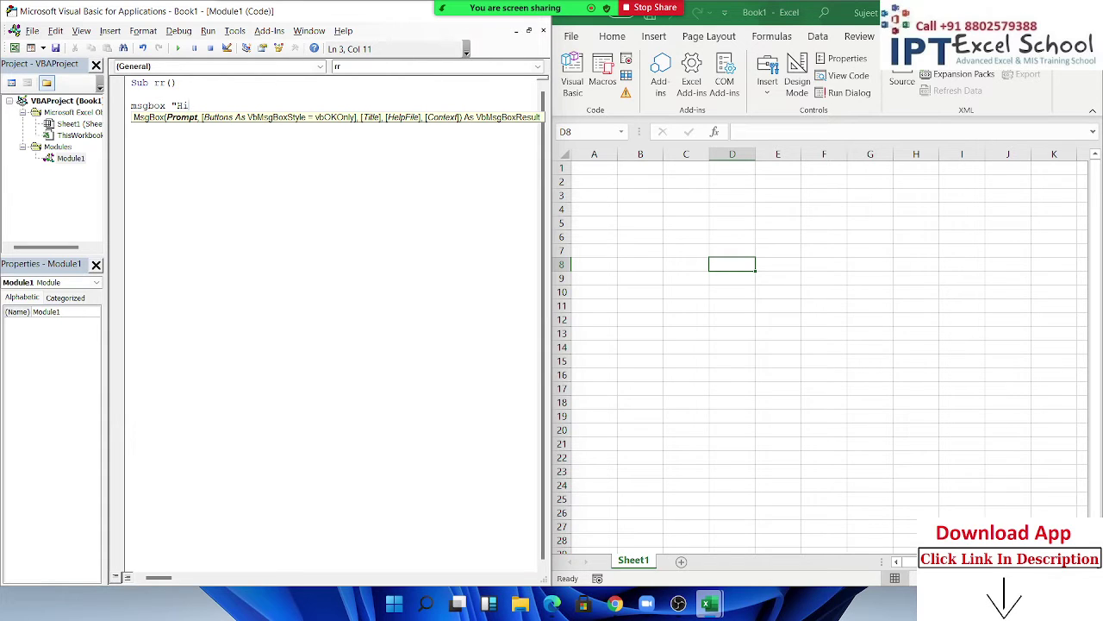
pyautogui.click(212, 156)
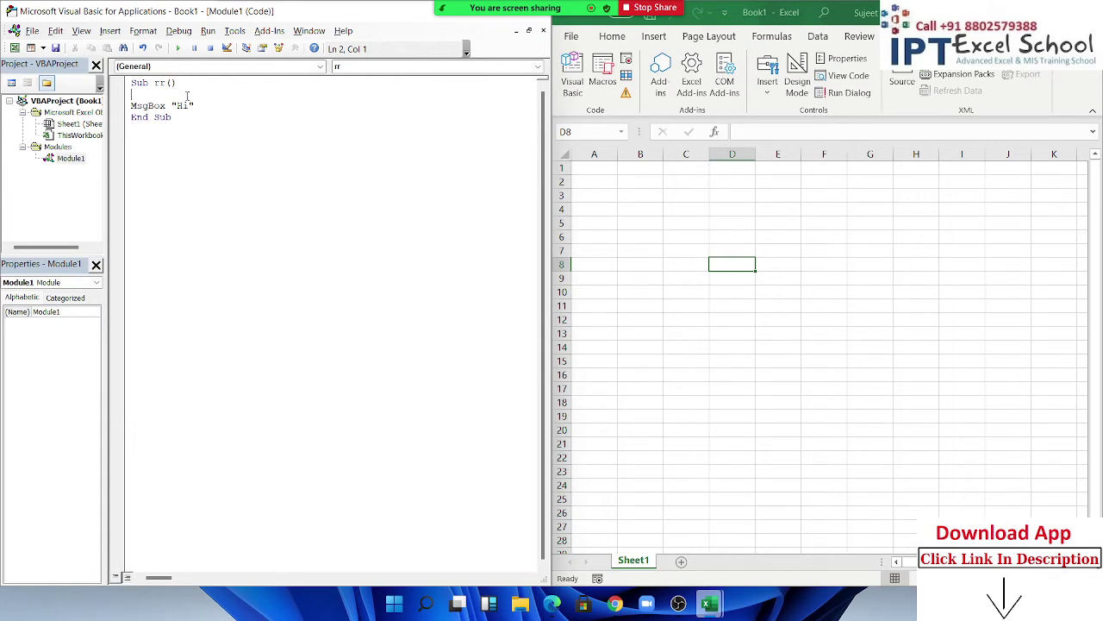
# Run the rr macro from Developer > Macros and dismiss its Hi message.
pyautogui.click(603, 69)
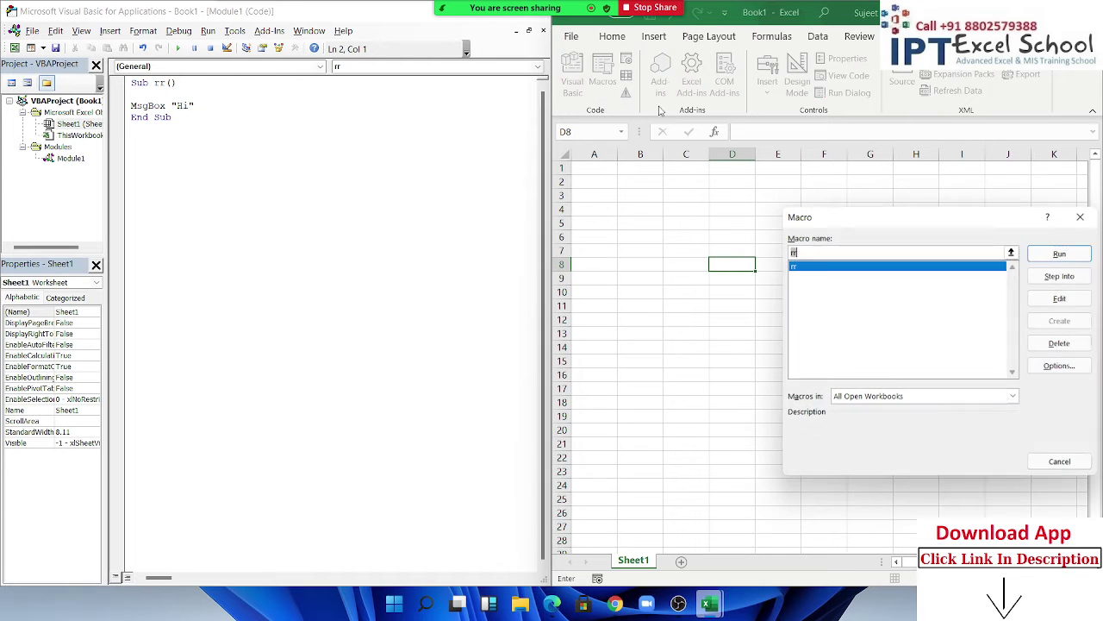
pyautogui.click(1059, 254)
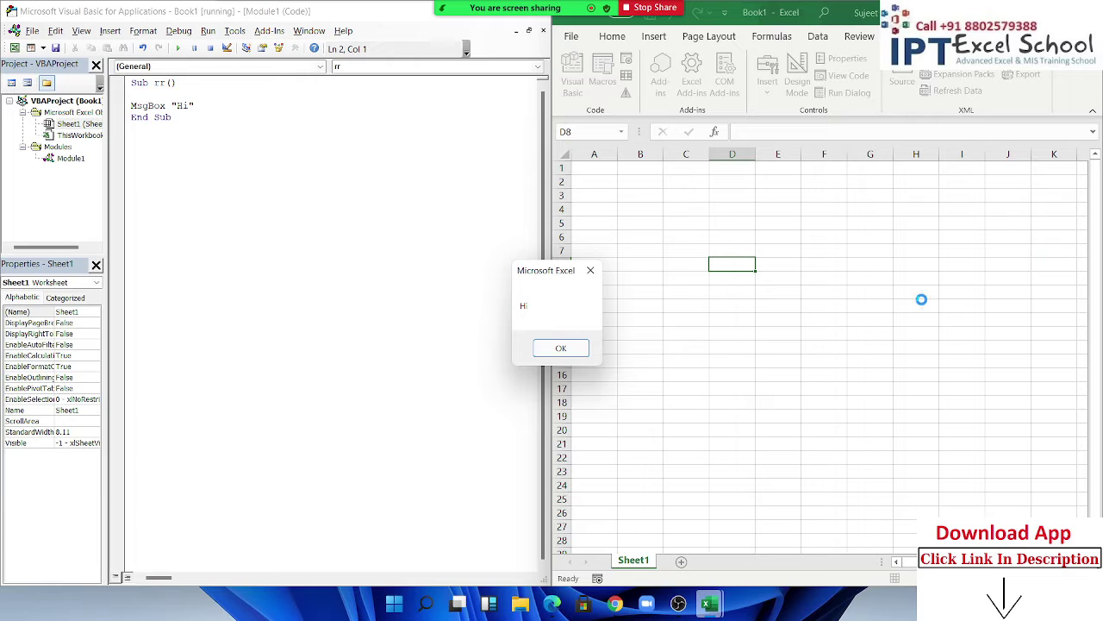
pyautogui.click(561, 347)
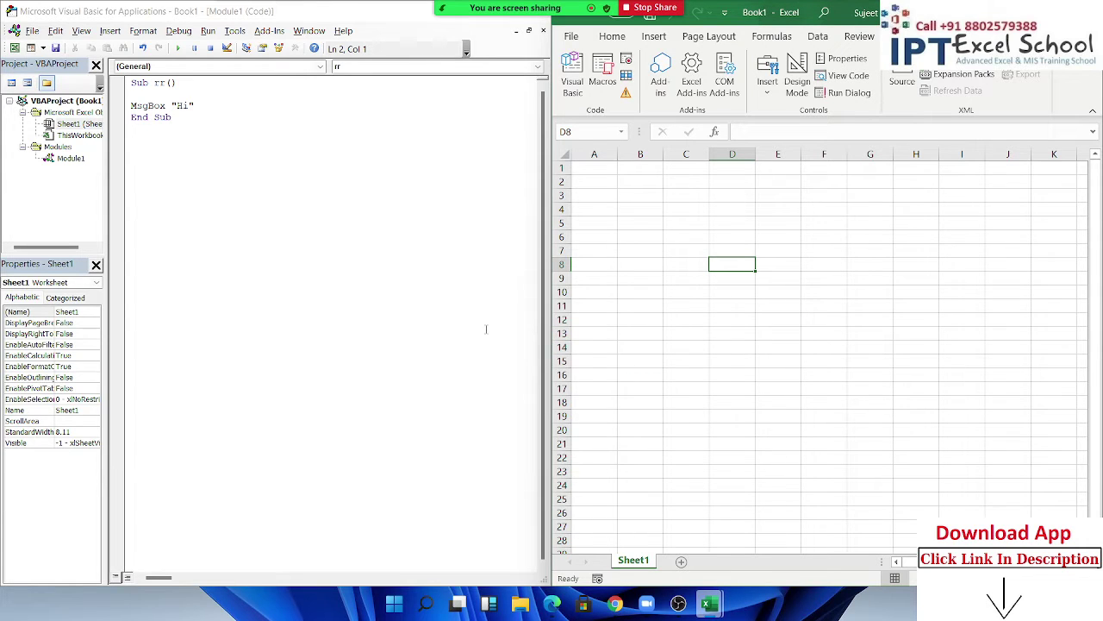
# Add two new worksheets, Sheet2 and Sheet3, then return to Sheet1.
pyautogui.click(681, 562)
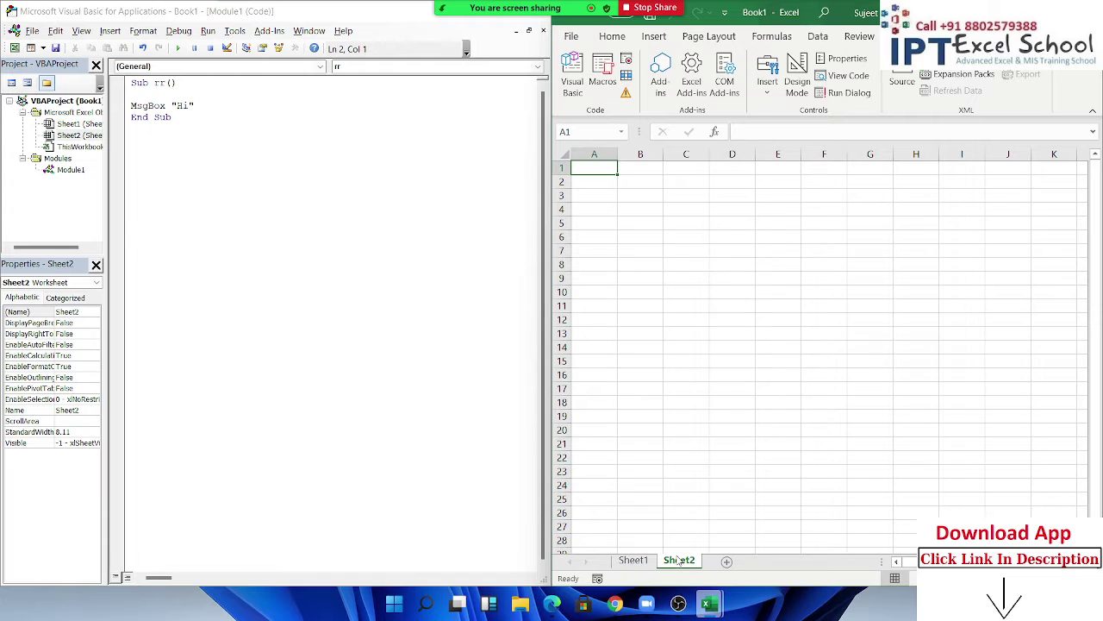
pyautogui.click(727, 561)
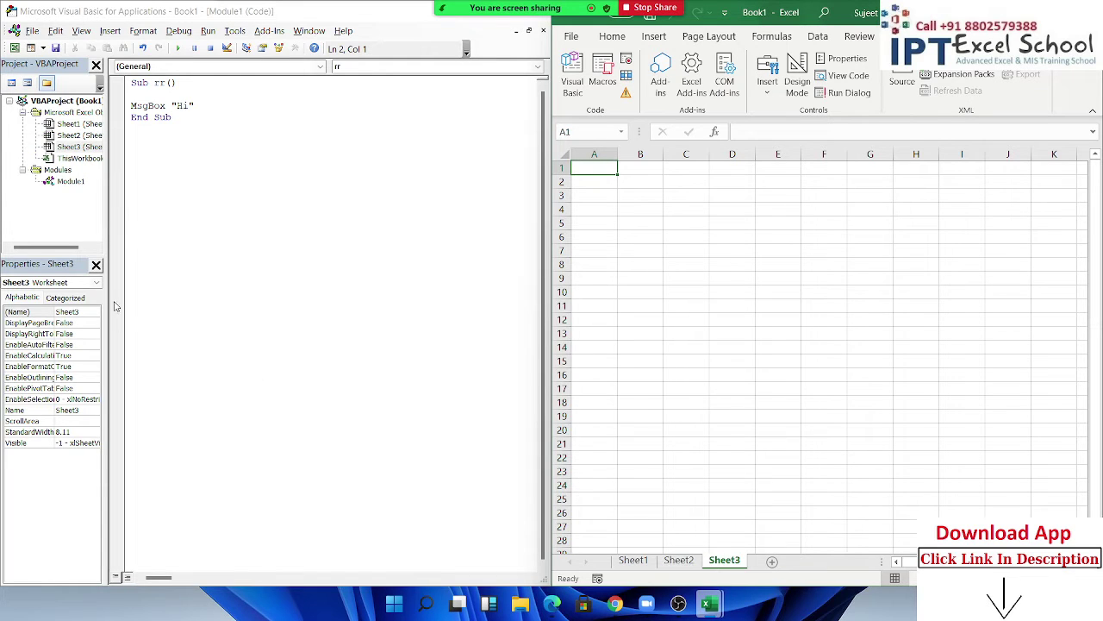
pyautogui.click(74, 123)
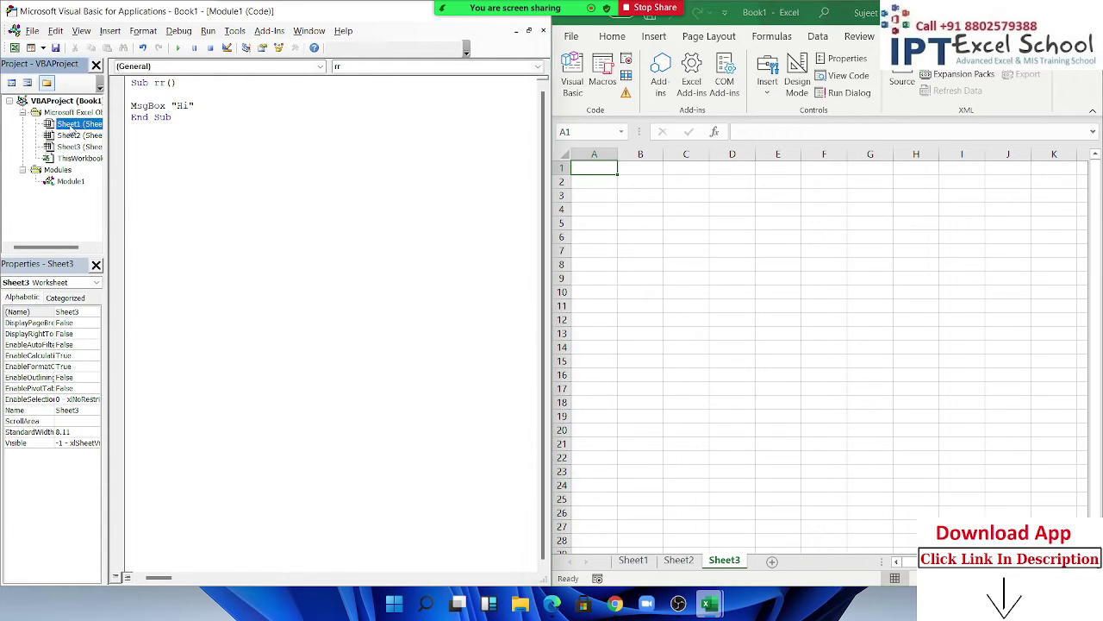
pyautogui.click(626, 563)
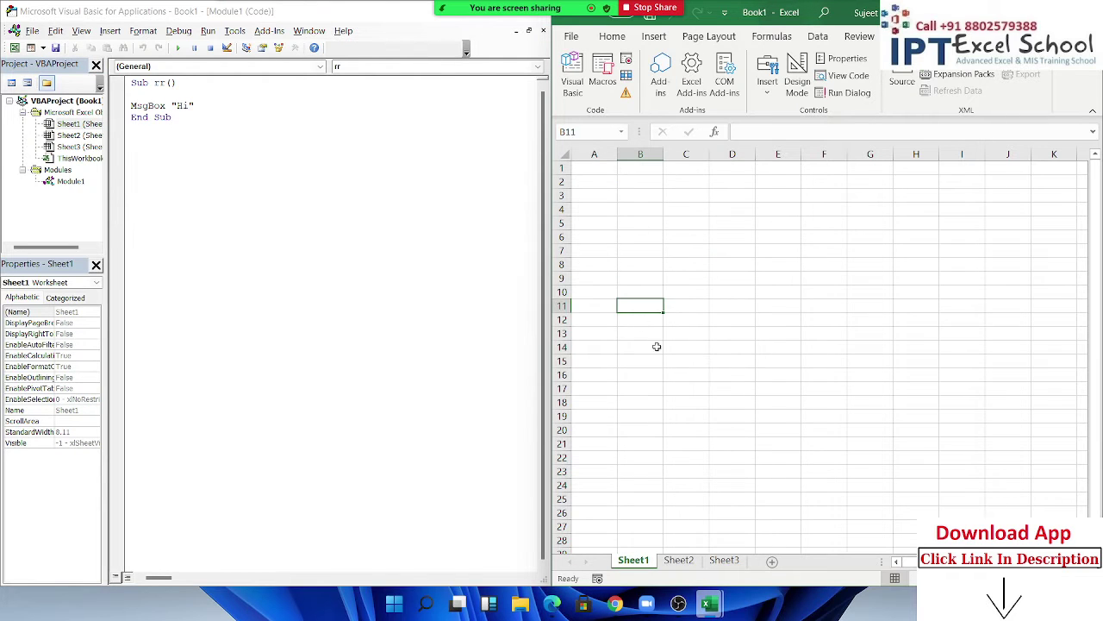
pyautogui.click(759, 251)
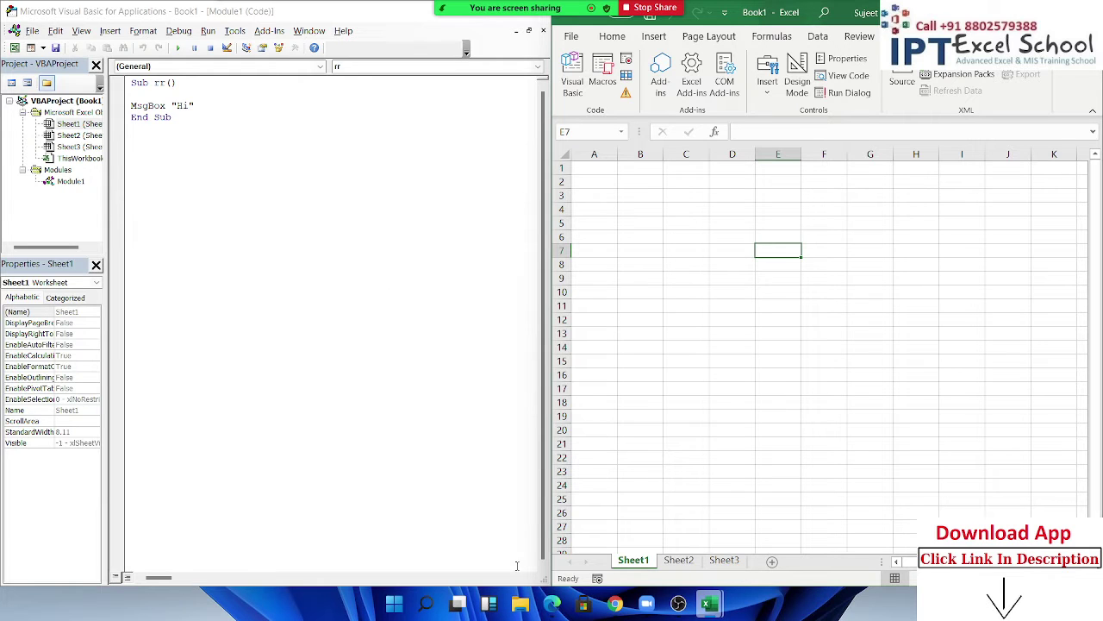
# Open Sheet1's code and insert an empty Worksheet_SelectionChange event procedure.
pyautogui.rightClick(649, 562)
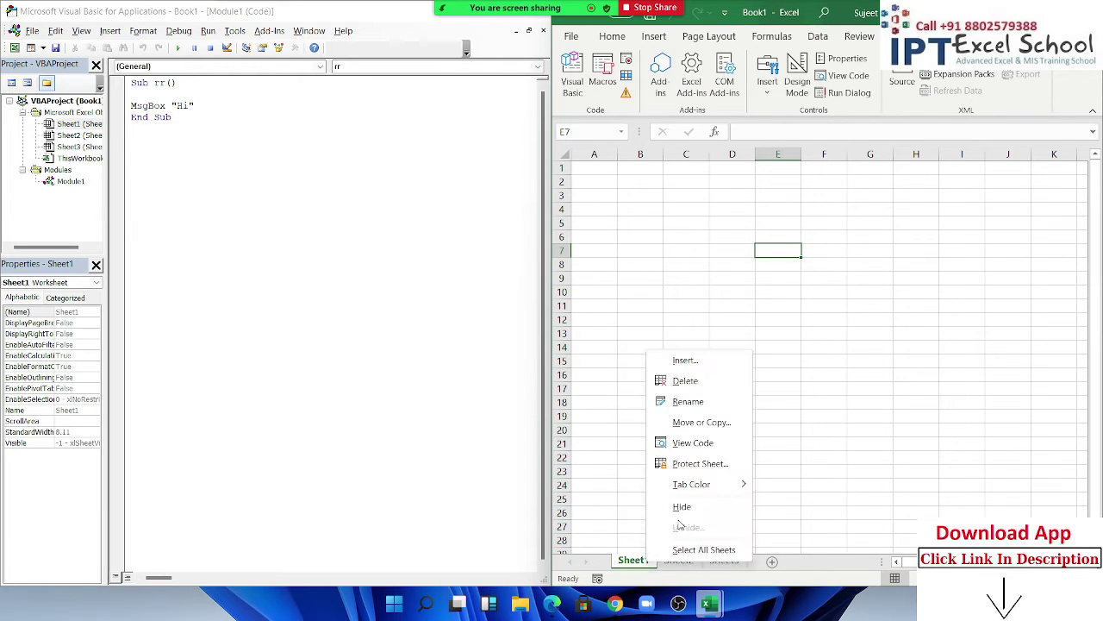
pyautogui.doubleClick(79, 123)
pyautogui.click(164, 68)
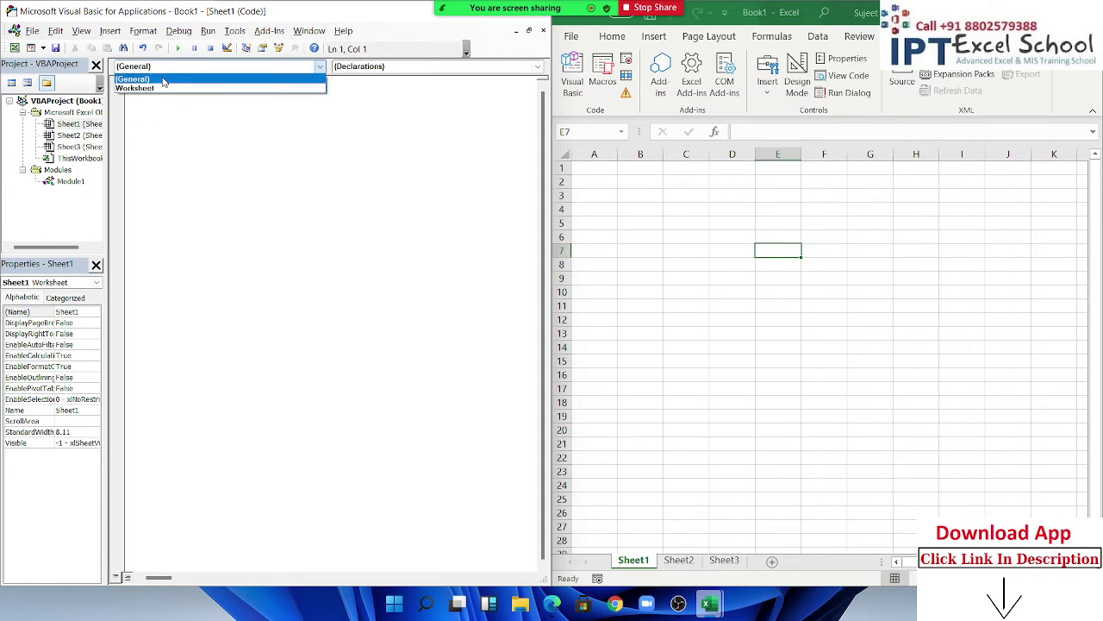
pyautogui.click(162, 88)
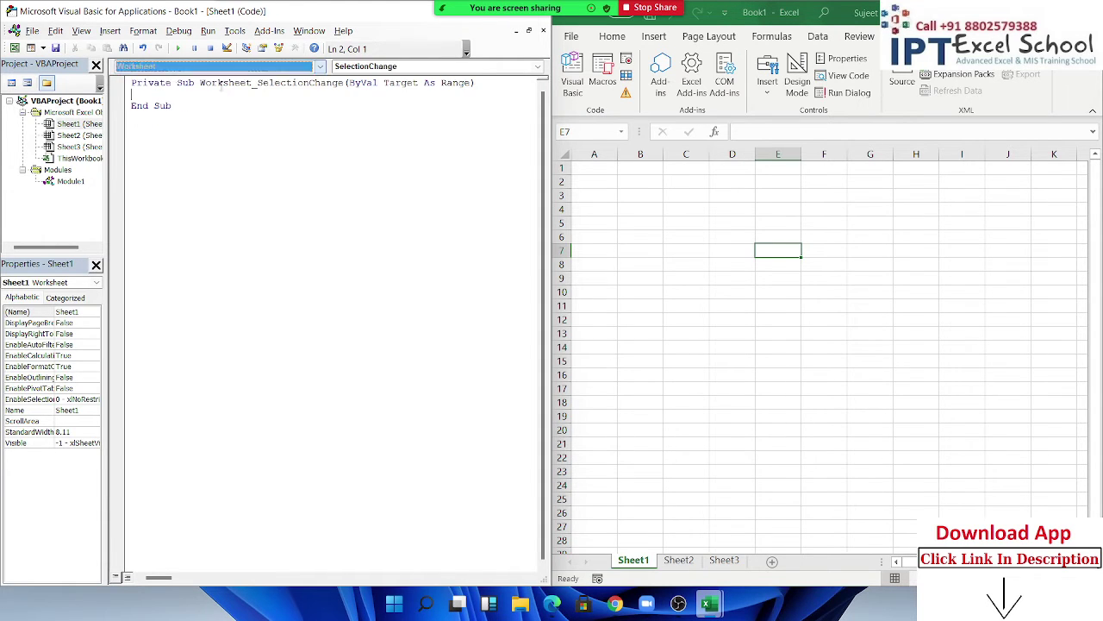
pyautogui.click(366, 68)
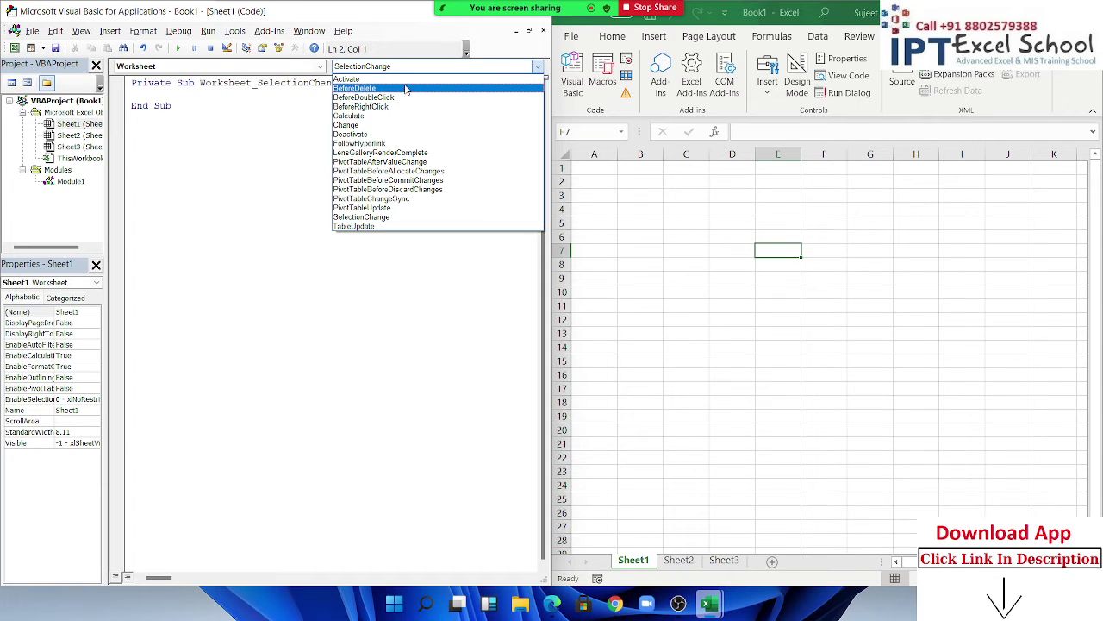
pyautogui.click(194, 118)
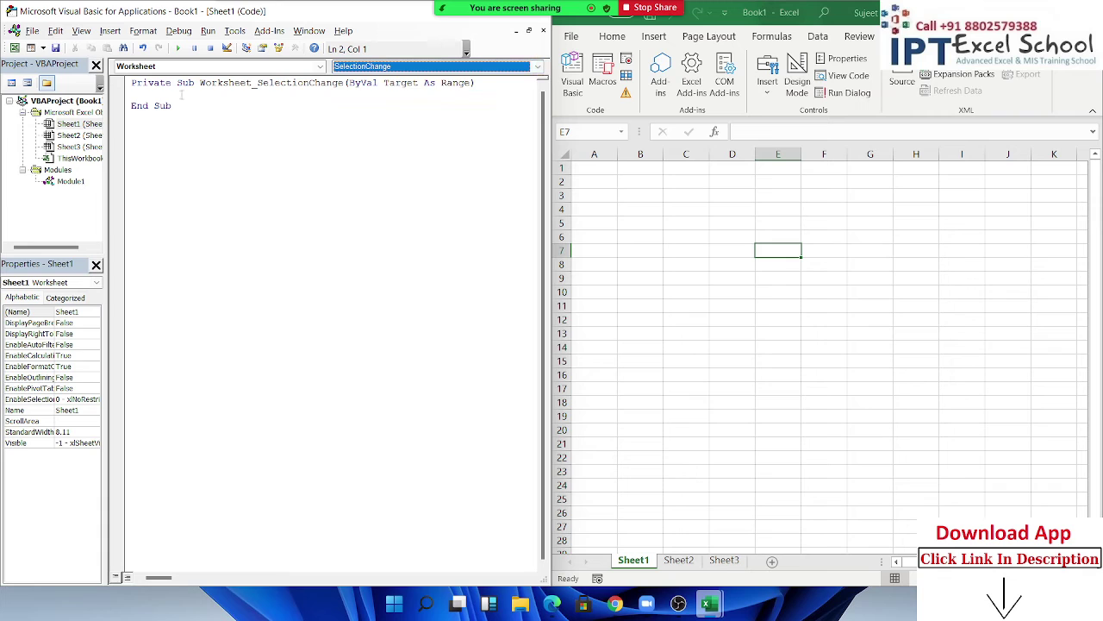
# Add the line ActiveCell.Interior.Color = vbRed inside the SelectionChange procedure.
pyautogui.press('Return')
pyautogui.press('Return')
pyautogui.press('Up')
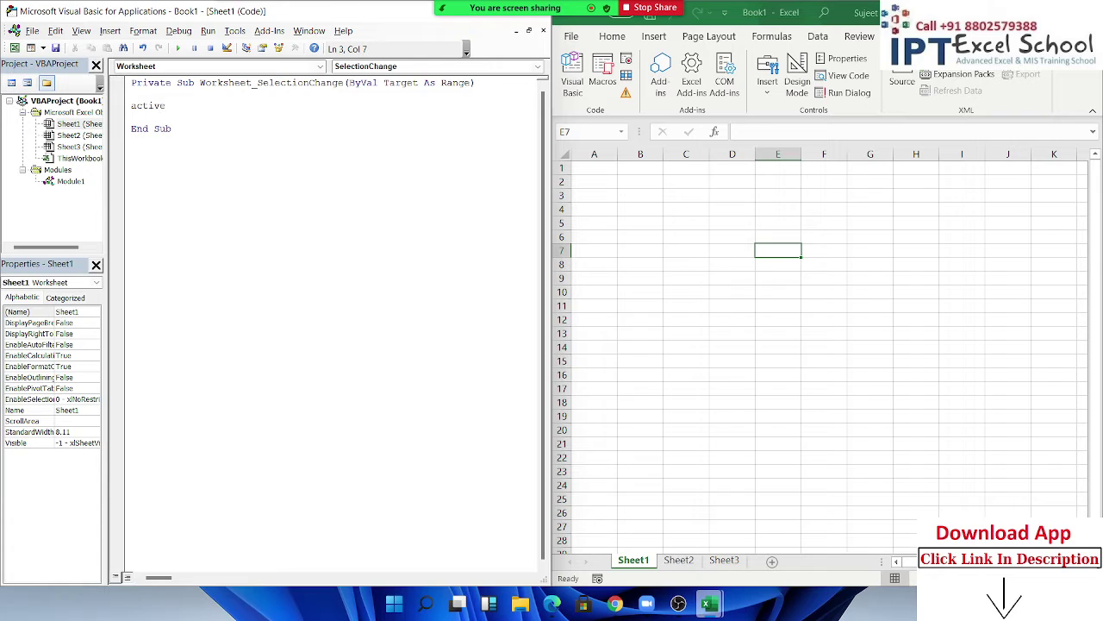
pyautogui.write('ell')
pyautogui.write('.i')
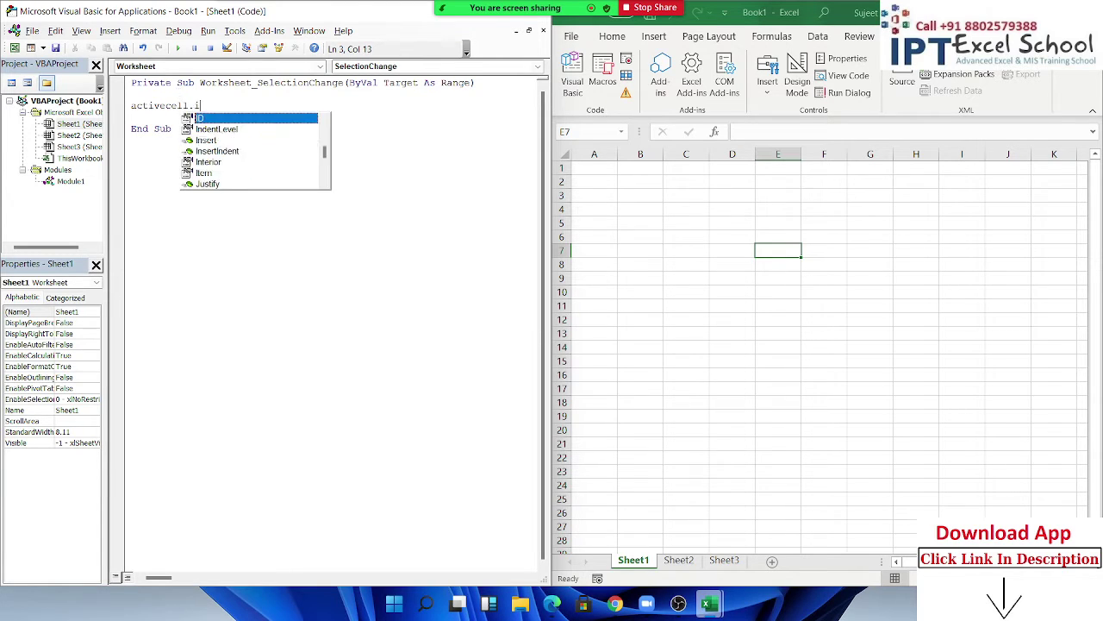
pyautogui.write('n')
pyautogui.press('Down')
pyautogui.press('Down')
pyautogui.press('Down')
pyautogui.press('Tab')
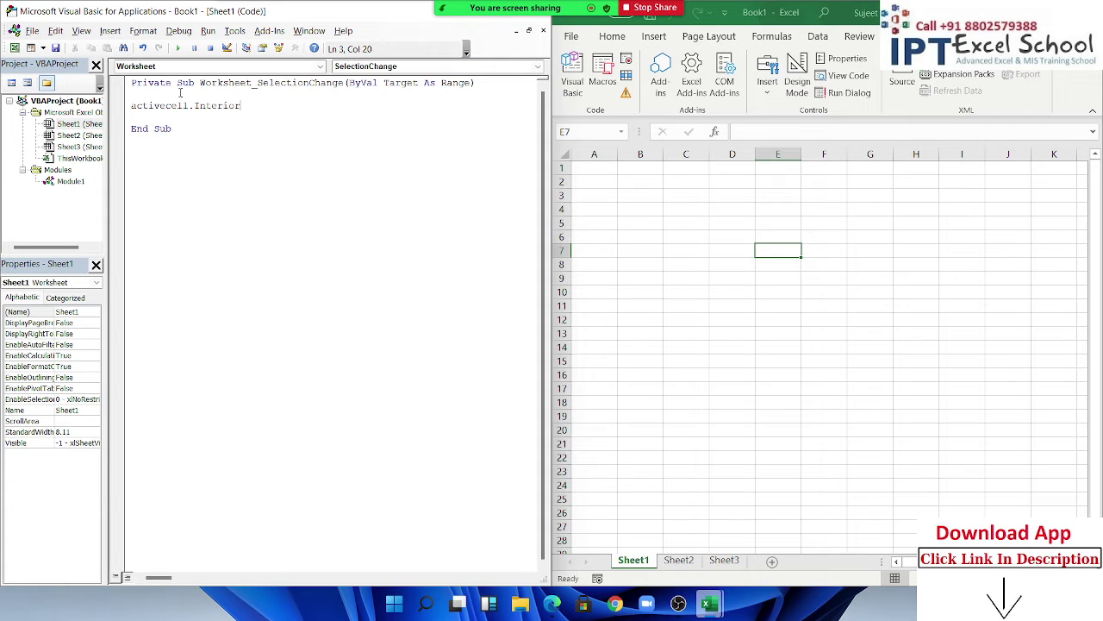
pyautogui.write('.co')
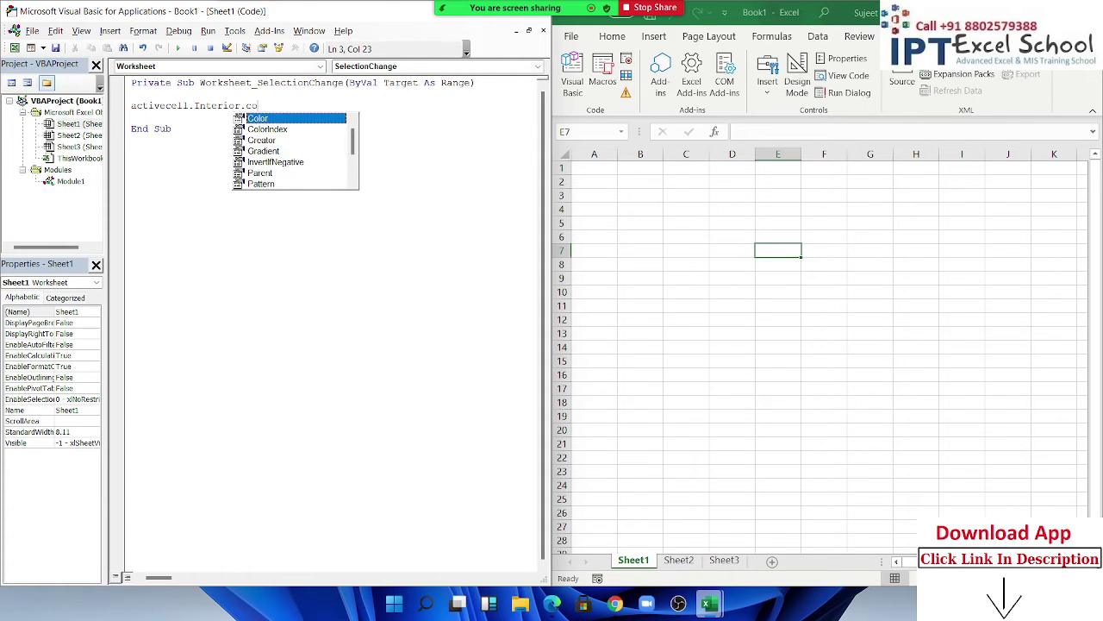
pyautogui.press('Tab')
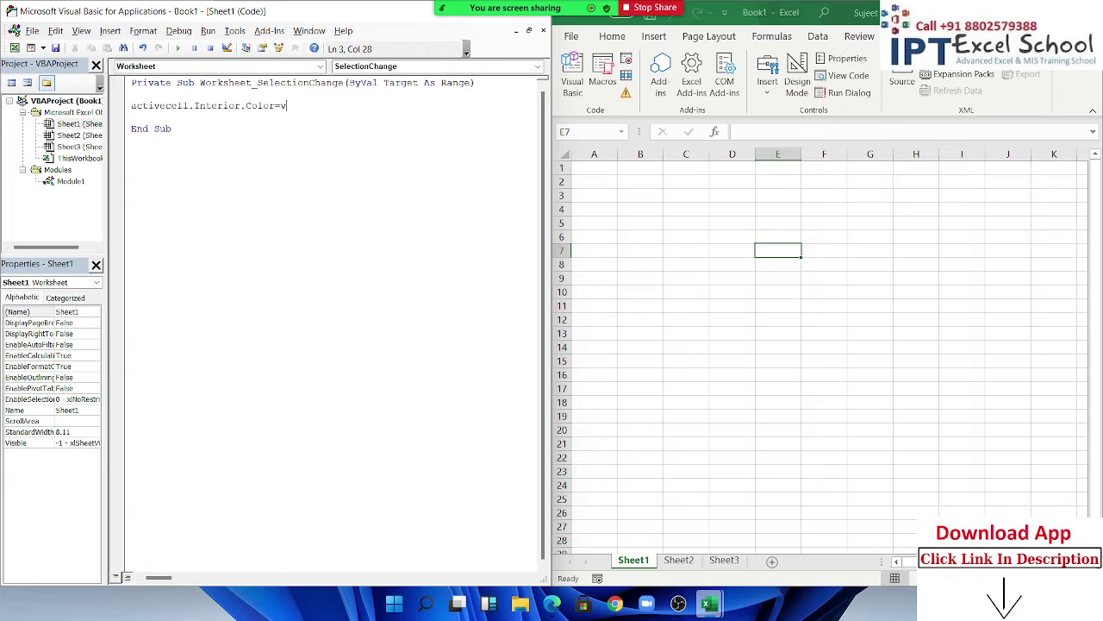
pyautogui.press('Return')
# Test the red fill on C13, E8, D4, G5, G12, F15 and E17, then show Sheet2.
pyautogui.click(702, 333)
pyautogui.click(776, 264)
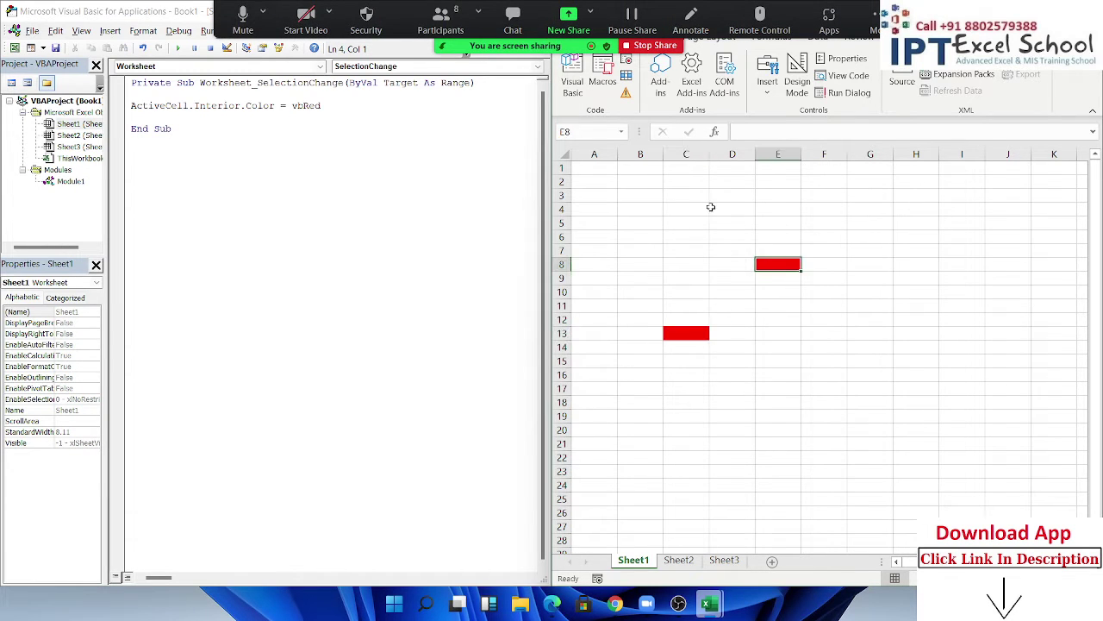
pyautogui.click(732, 209)
pyautogui.click(866, 223)
pyautogui.click(869, 319)
pyautogui.click(824, 360)
pyautogui.click(776, 387)
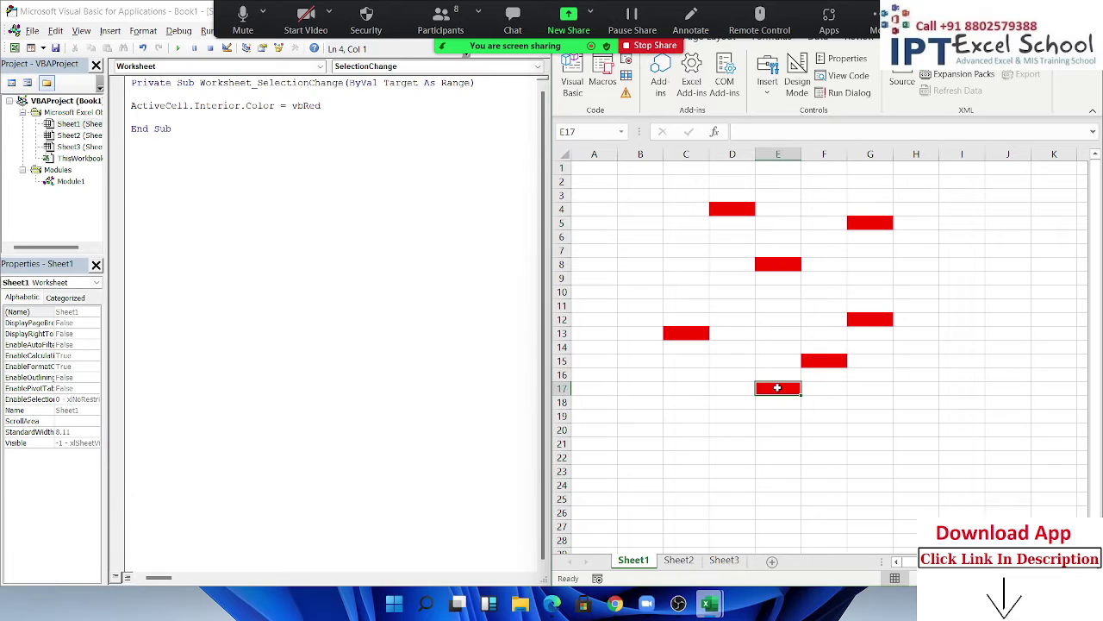
pyautogui.click(678, 561)
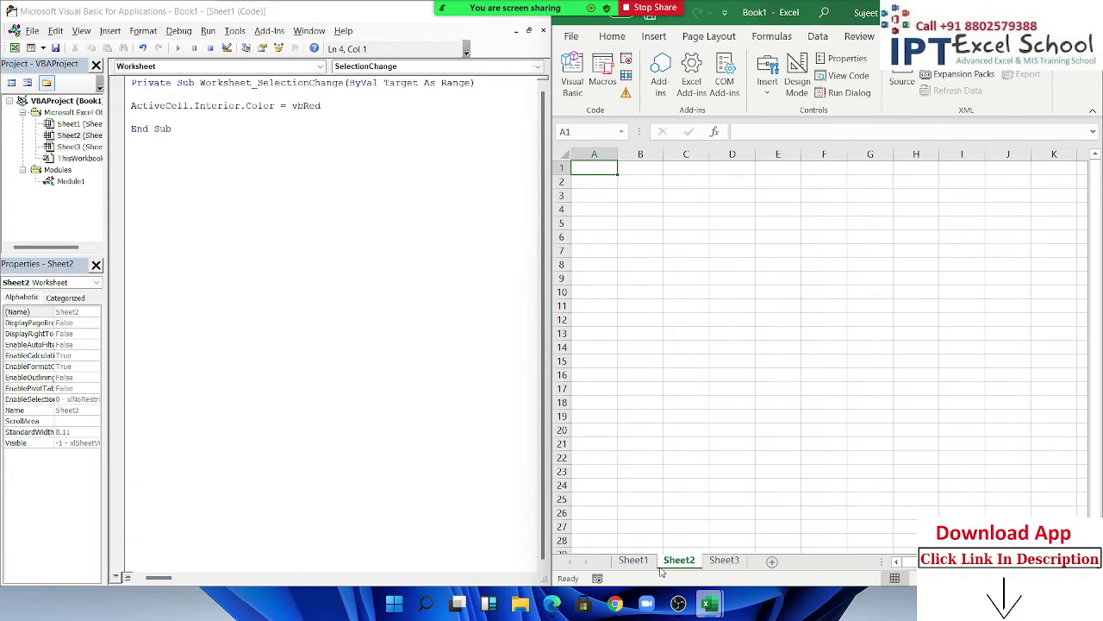
# Enter a Name heading in A1 and fill ten names down A2:A11.
pyautogui.write('Name')
pyautogui.press('Return')
pyautogui.write('Puja')
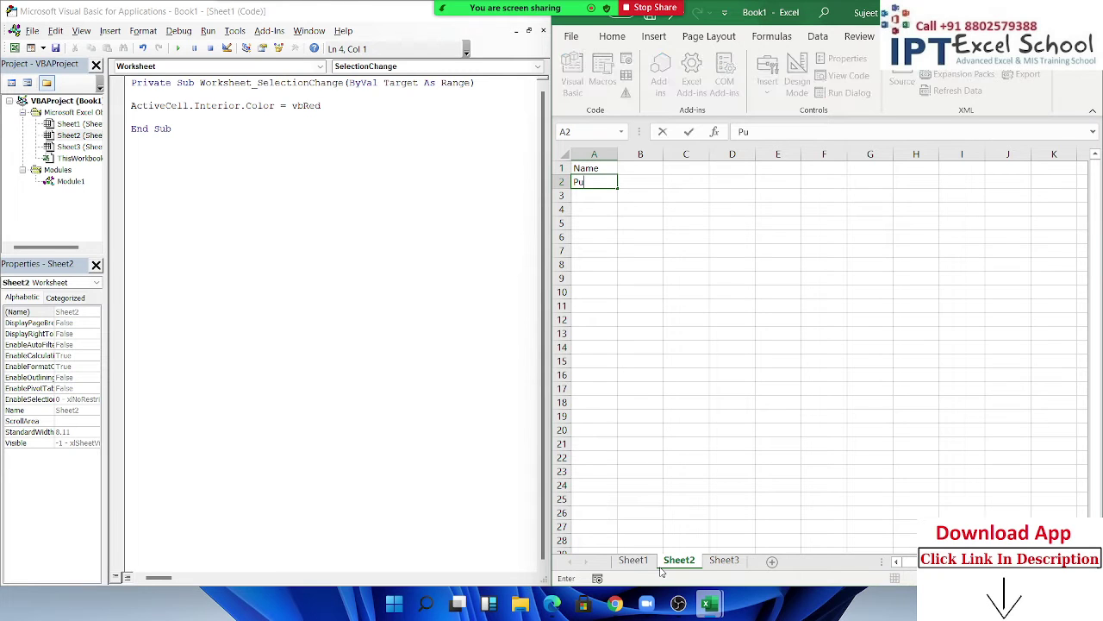
pyautogui.click(579, 225)
pyautogui.click(610, 182)
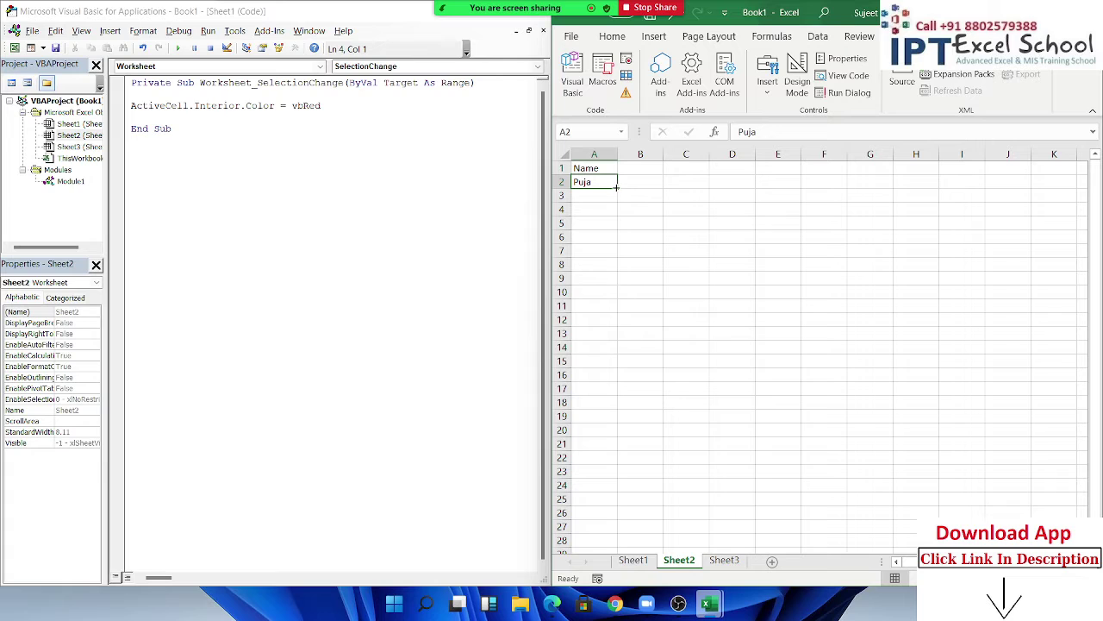
pyautogui.moveTo(616, 187); pyautogui.dragTo(617, 308)
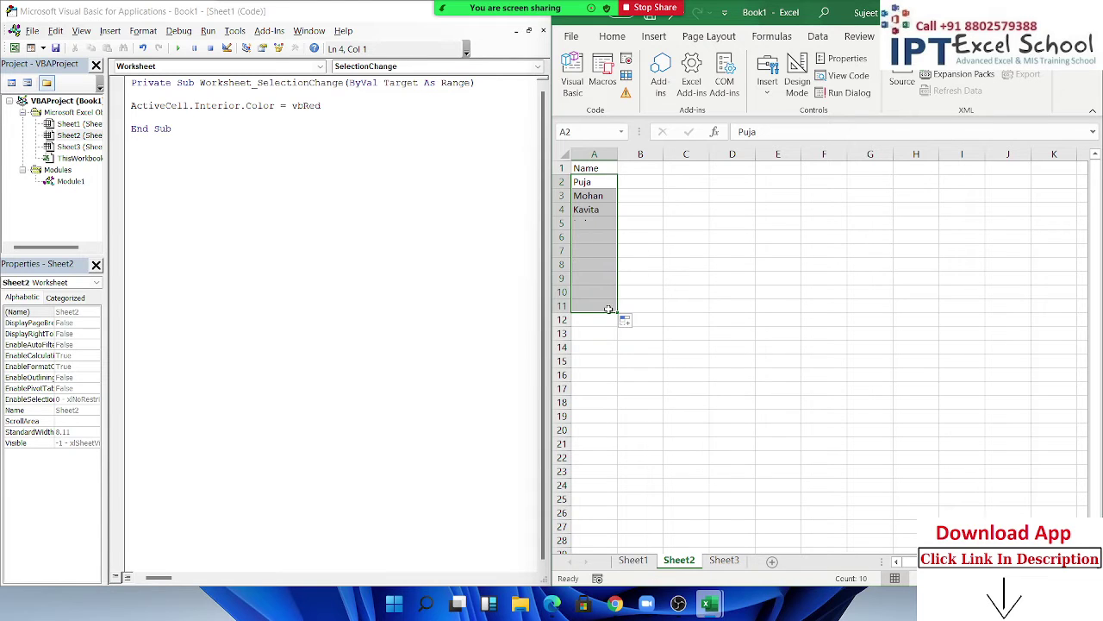
# Enter JAN in B1 and fill the month headings across to JUN in G1.
pyautogui.click(637, 173)
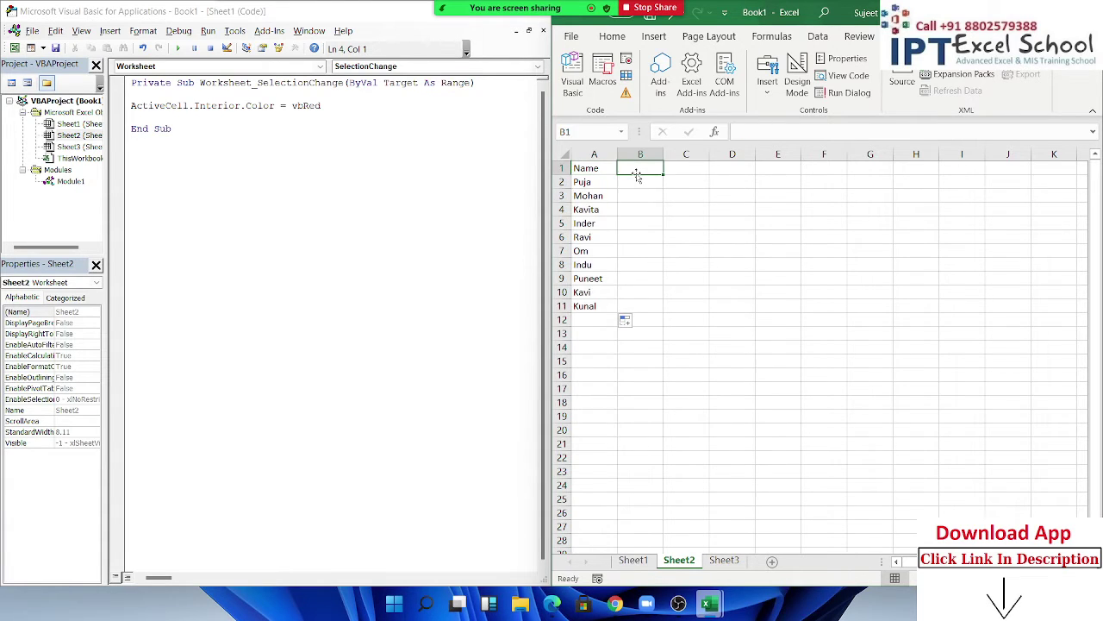
pyautogui.write('JAN')
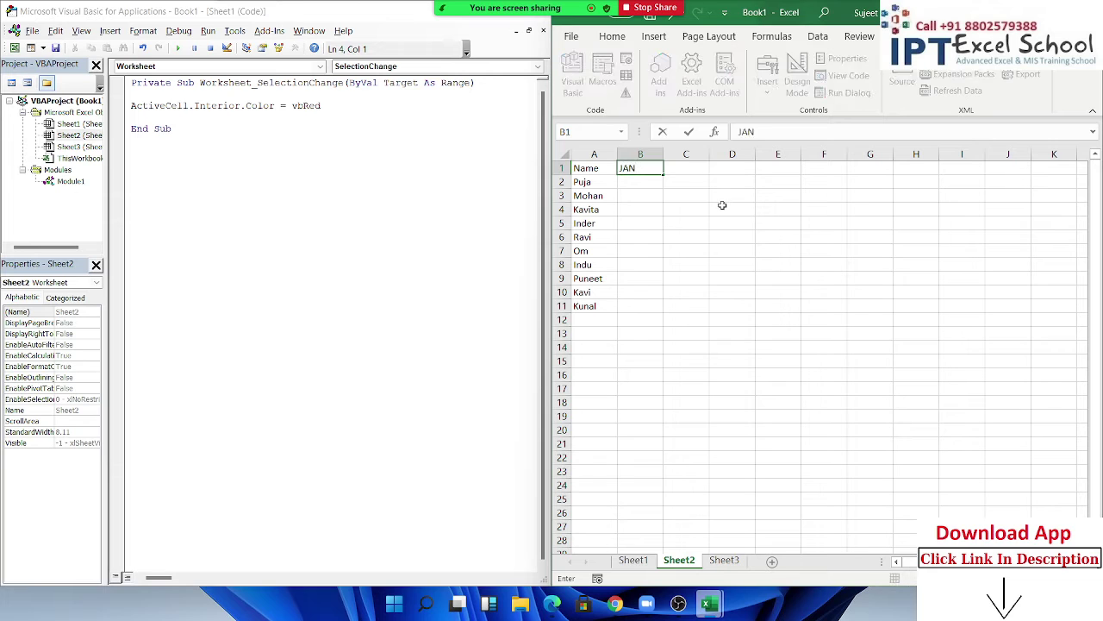
pyautogui.click(722, 207)
pyautogui.click(668, 173)
pyautogui.click(653, 170)
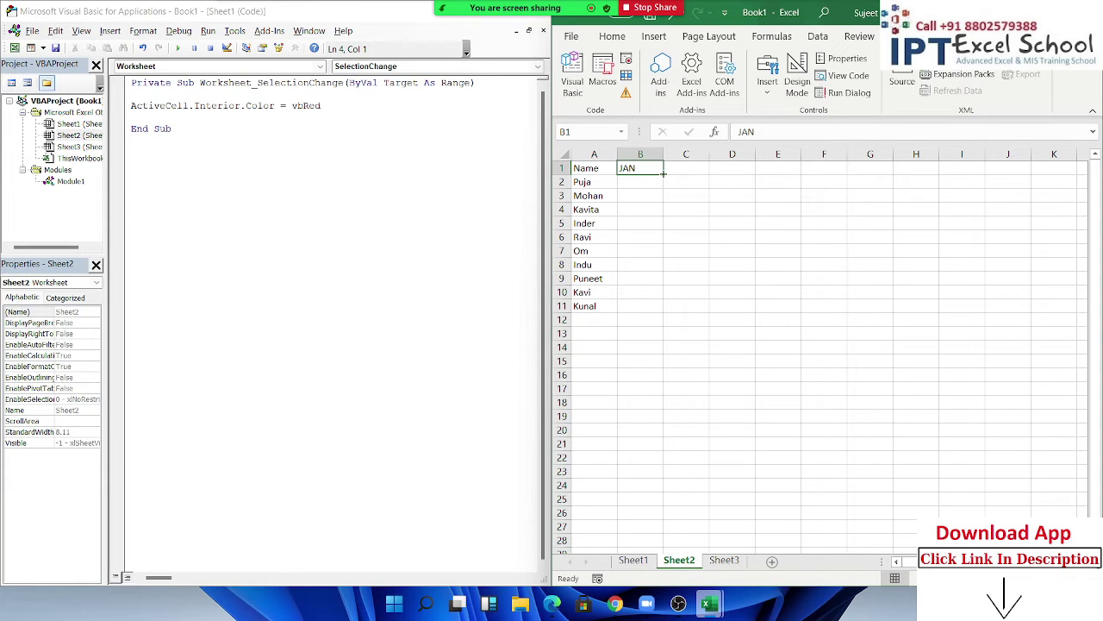
pyautogui.moveTo(664, 178); pyautogui.dragTo(887, 181)
pyautogui.click(642, 170)
pyautogui.moveTo(664, 175); pyautogui.dragTo(875, 176)
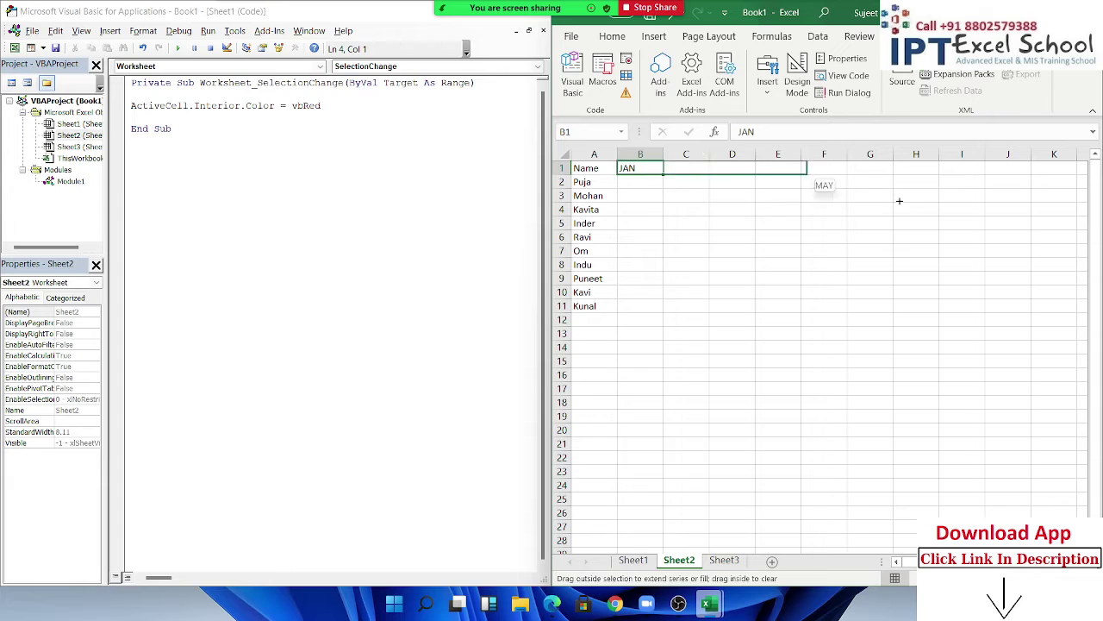
pyautogui.click(646, 186)
# Enter =RANDBETWEEN(10,90) in cell B2.
pyautogui.write('=ra')
pyautogui.press('Down')
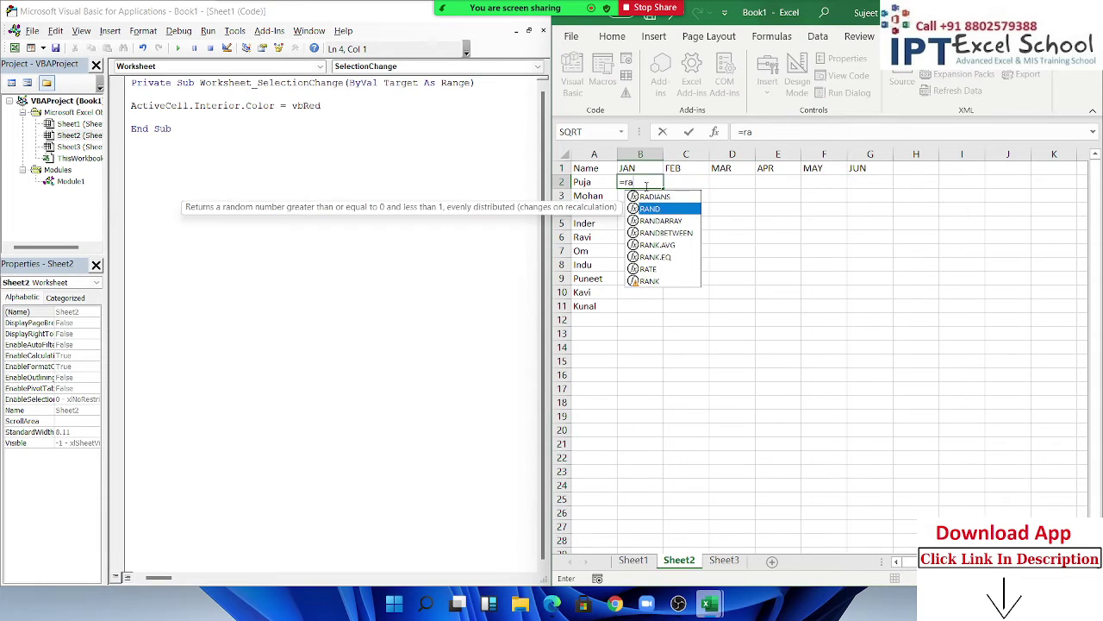
pyautogui.press('Down')
pyautogui.press('Down')
pyautogui.press('Tab')
pyautogui.write('10')
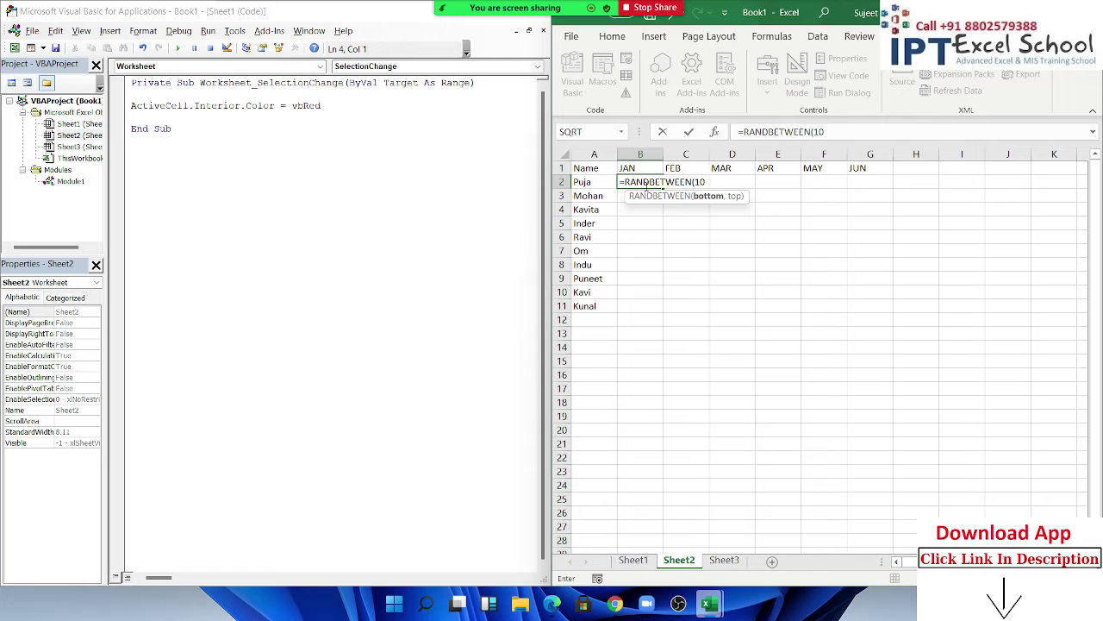
pyautogui.write(',90')
pyautogui.press('Return')
# Fill the random formula into B2:G11 with Ctrl+Enter and copy it for pasting as values.
pyautogui.click(650, 185)
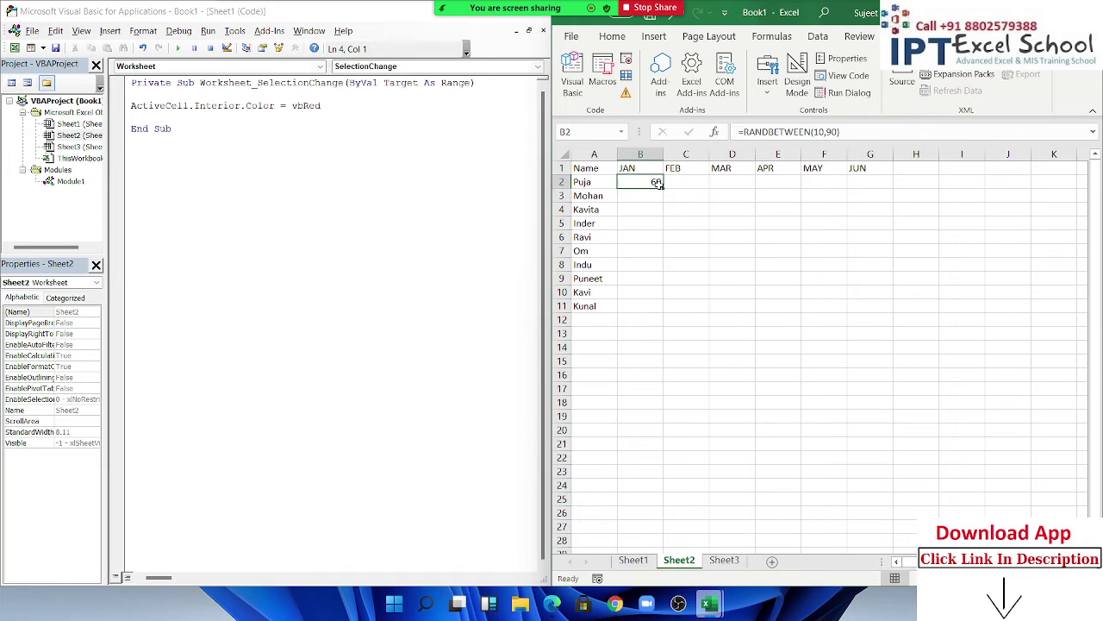
pyautogui.moveTo(657, 184); pyautogui.dragTo(861, 308)
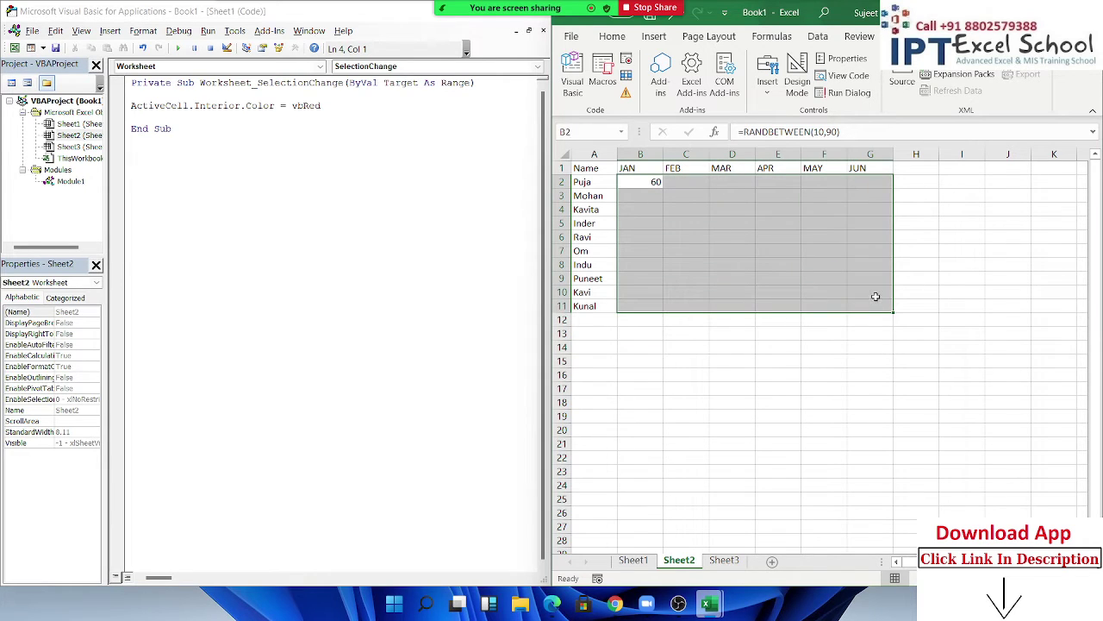
pyautogui.hotkey('ctrl', 'Return')
pyautogui.hotkey('ctrl', 'c')
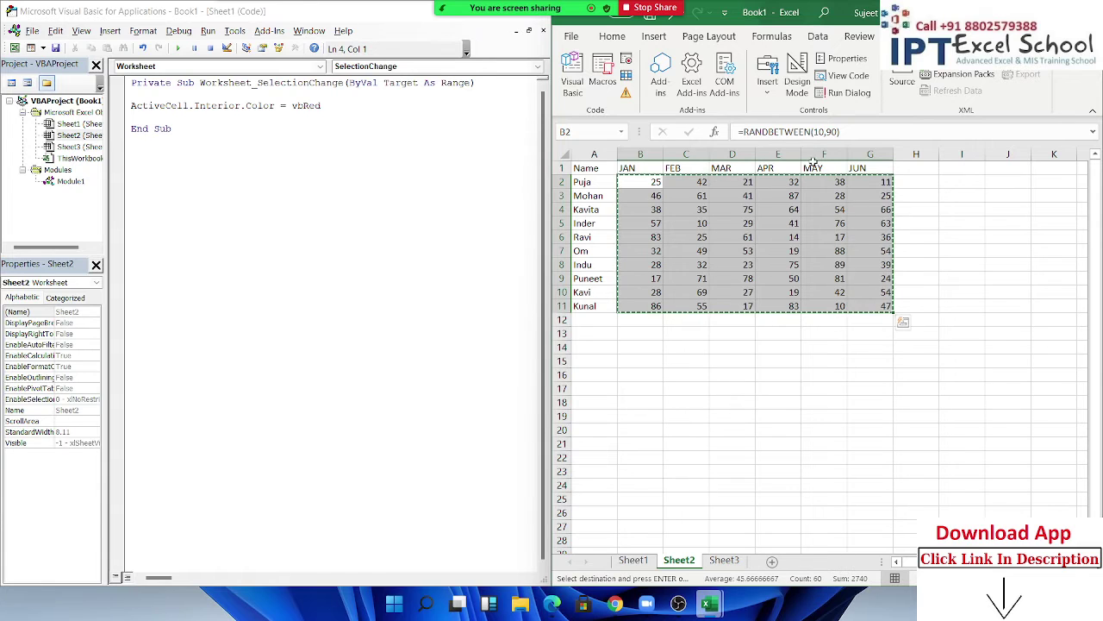
pyautogui.click(612, 36)
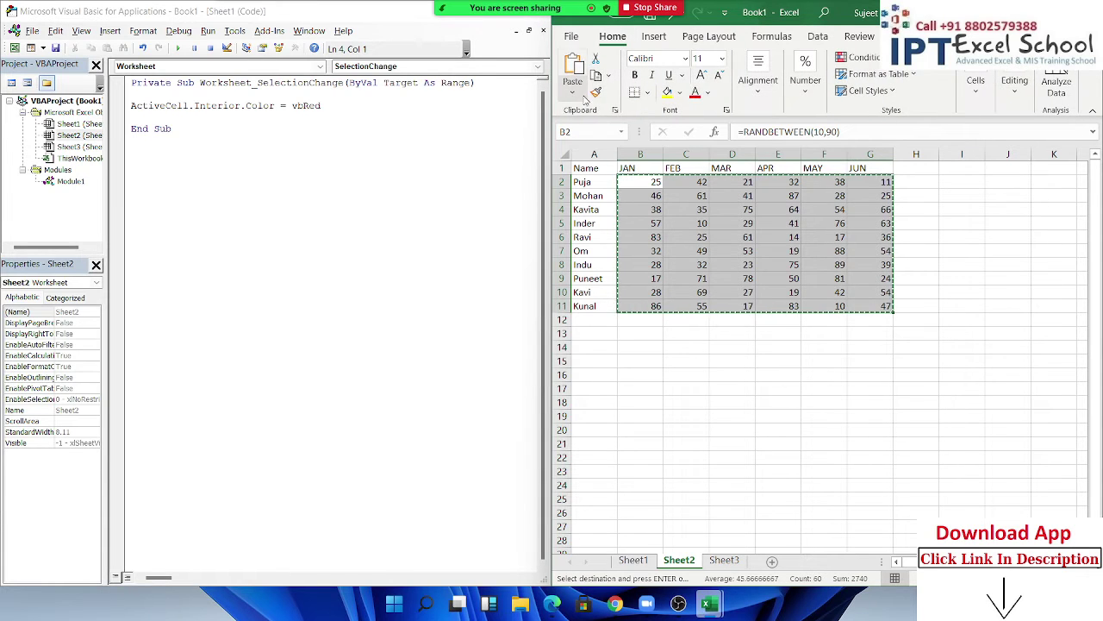
pyautogui.click(573, 91)
# Paste the numbers as fixed values and copy the A1:G1 headers into row 16.
pyautogui.click(570, 203)
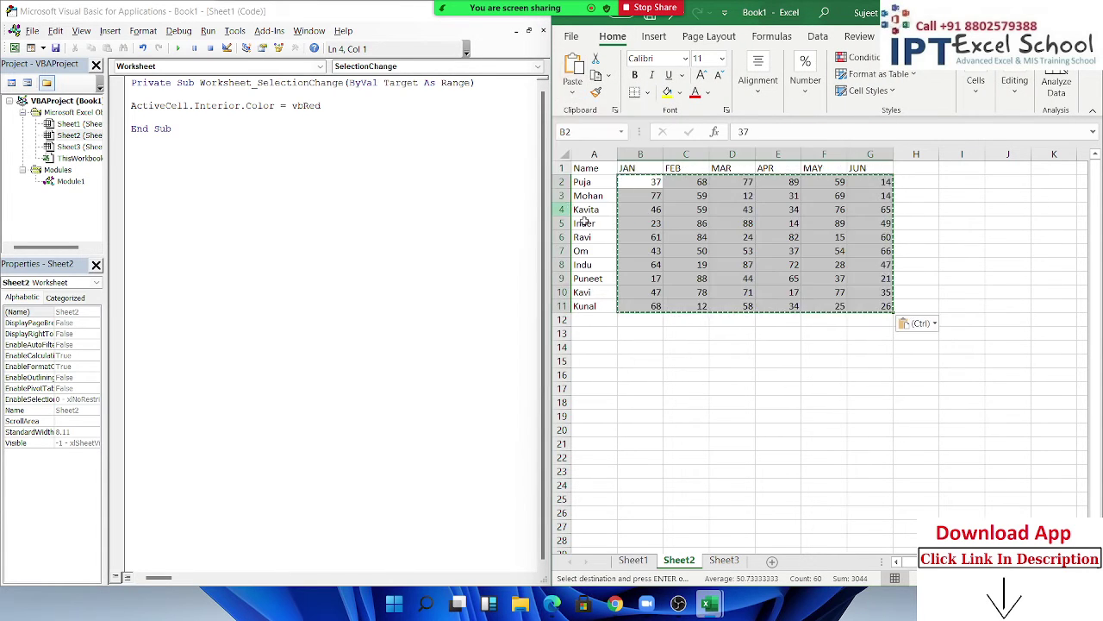
pyautogui.moveTo(591, 168); pyautogui.dragTo(863, 162)
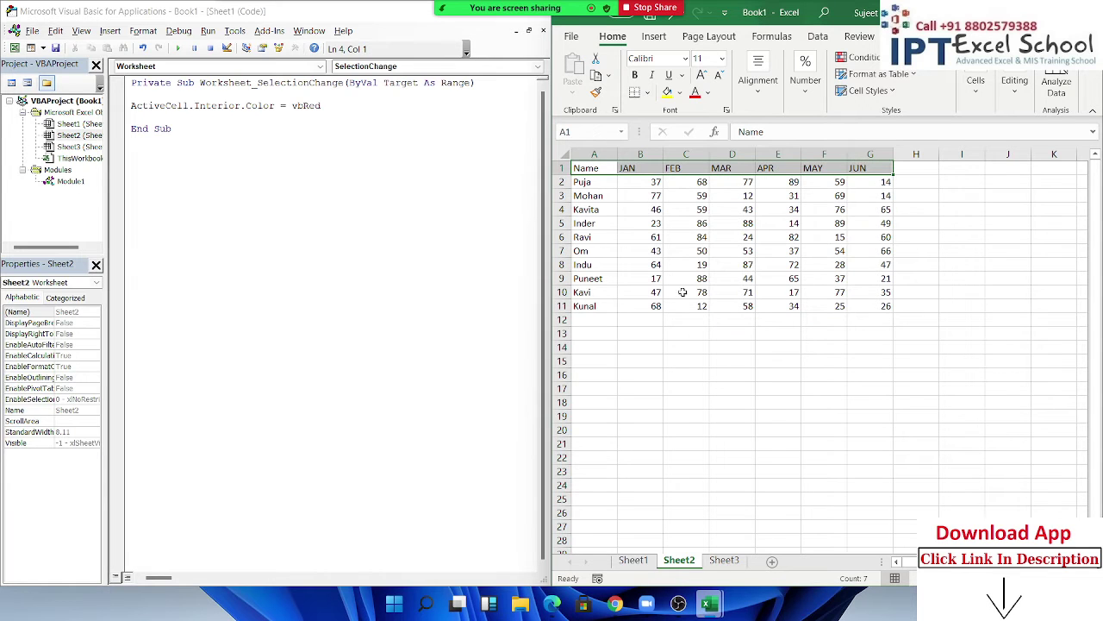
pyautogui.hotkey('ctrl', 'c')
pyautogui.click(603, 375)
pyautogui.hotkey('ctrl', 'v')
# Put index 1 in A15 and enter =OFFSET(A1,A15,0) in A17.
pyautogui.click(606, 363)
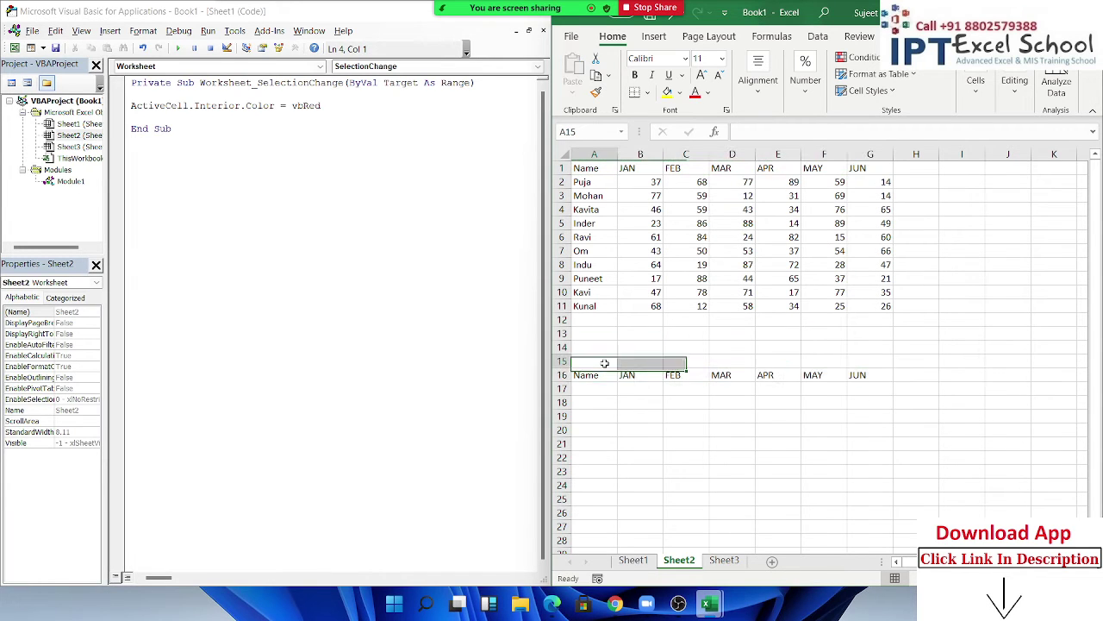
pyautogui.write('1')
pyautogui.press('Return')
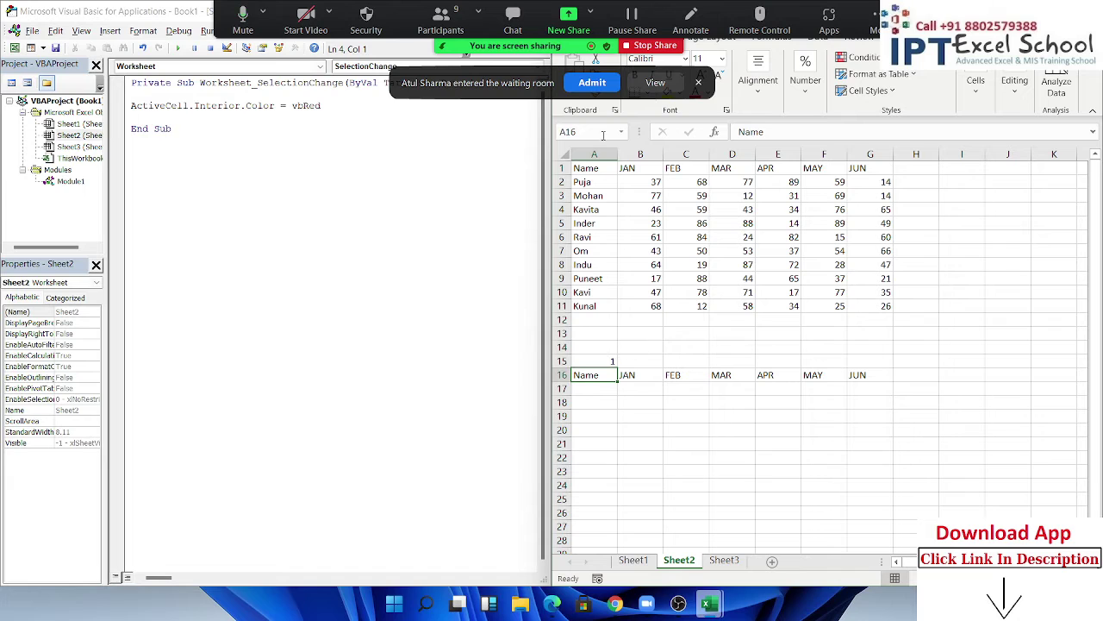
pyautogui.click(600, 388)
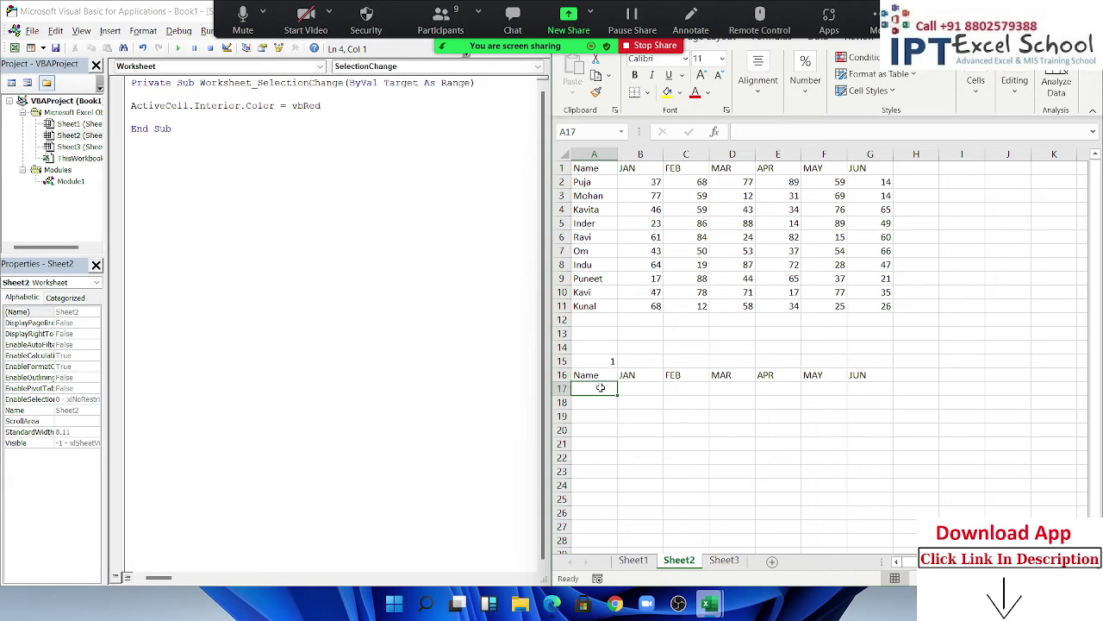
pyautogui.write('=off')
pyautogui.press('Tab')
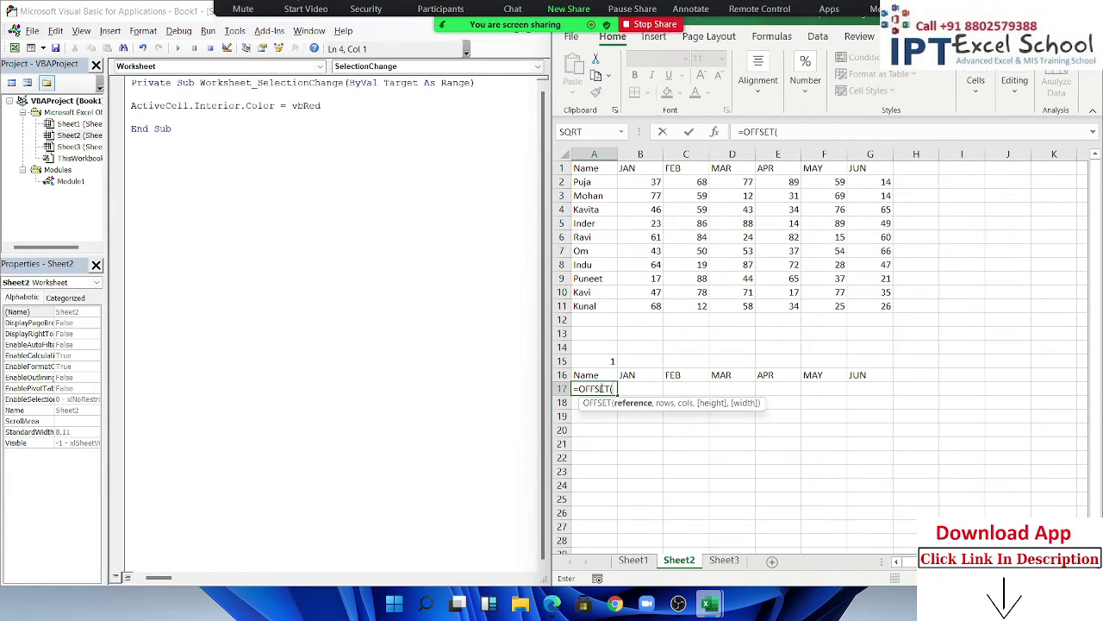
pyautogui.click(609, 172)
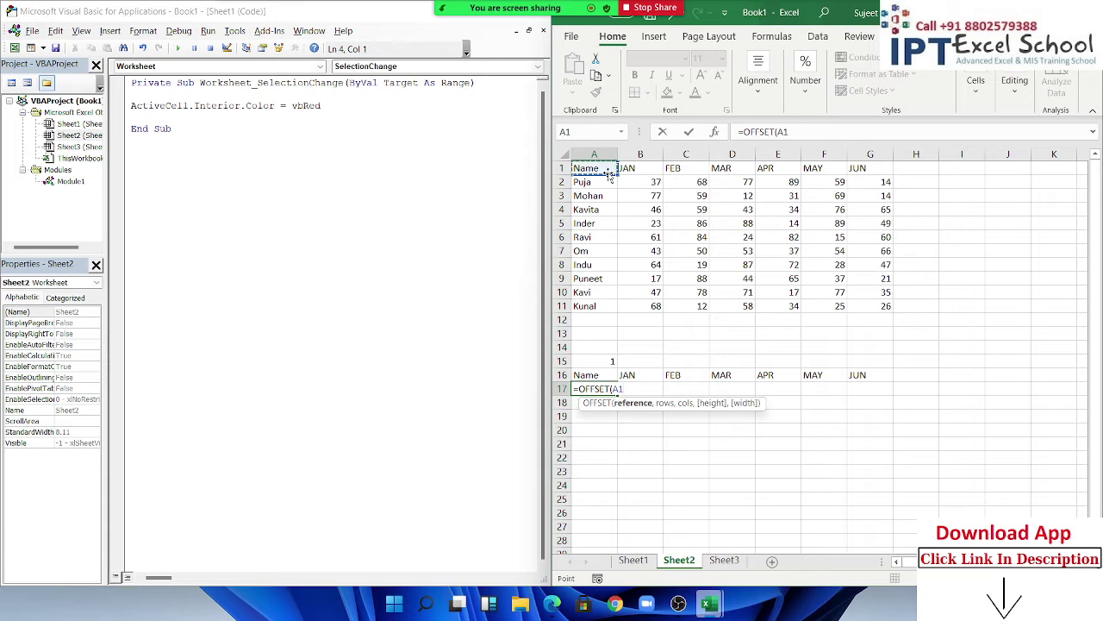
pyautogui.write(',')
pyautogui.click(609, 362)
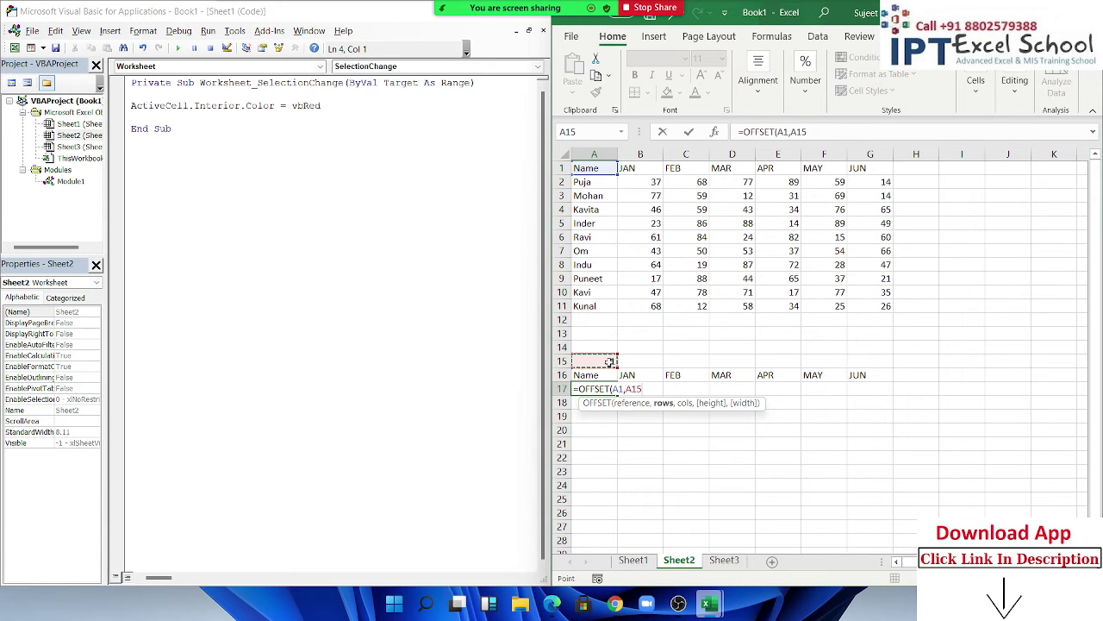
pyautogui.write(',0')
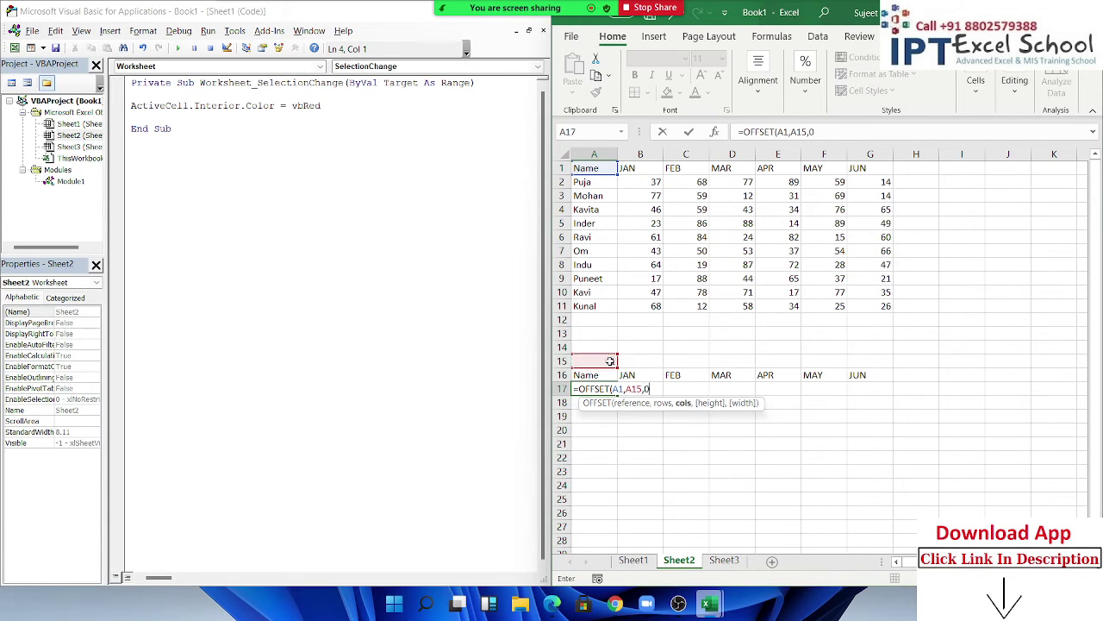
pyautogui.press('Return')
# Lock the formula to $A$15 and copy the OFFSET formula across A17:G17.
pyautogui.doubleClick(601, 389)
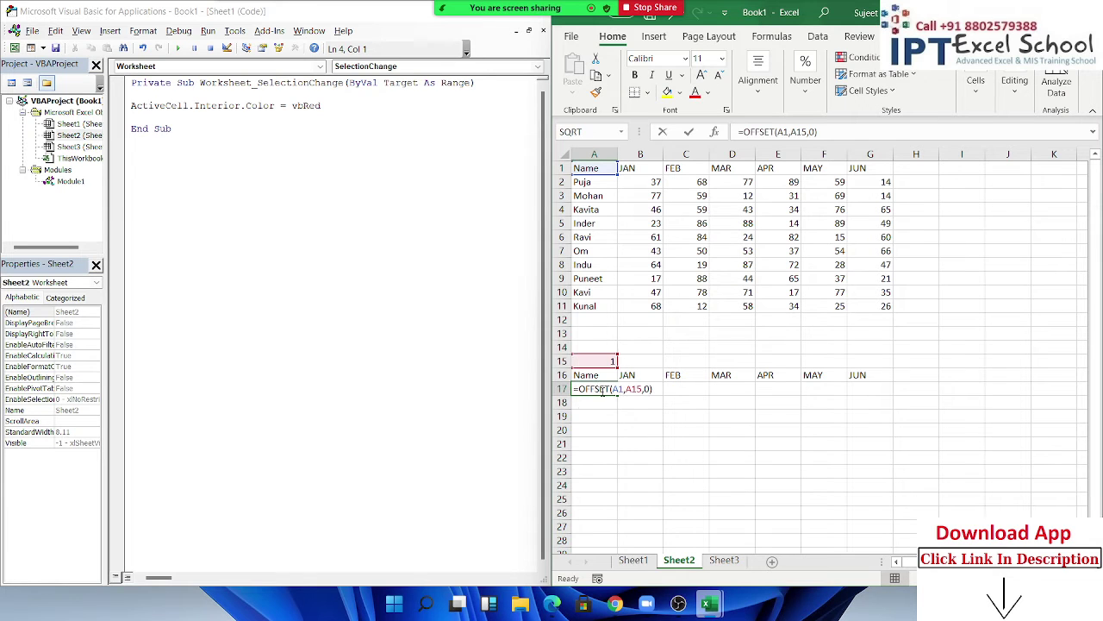
pyautogui.press('Escape')
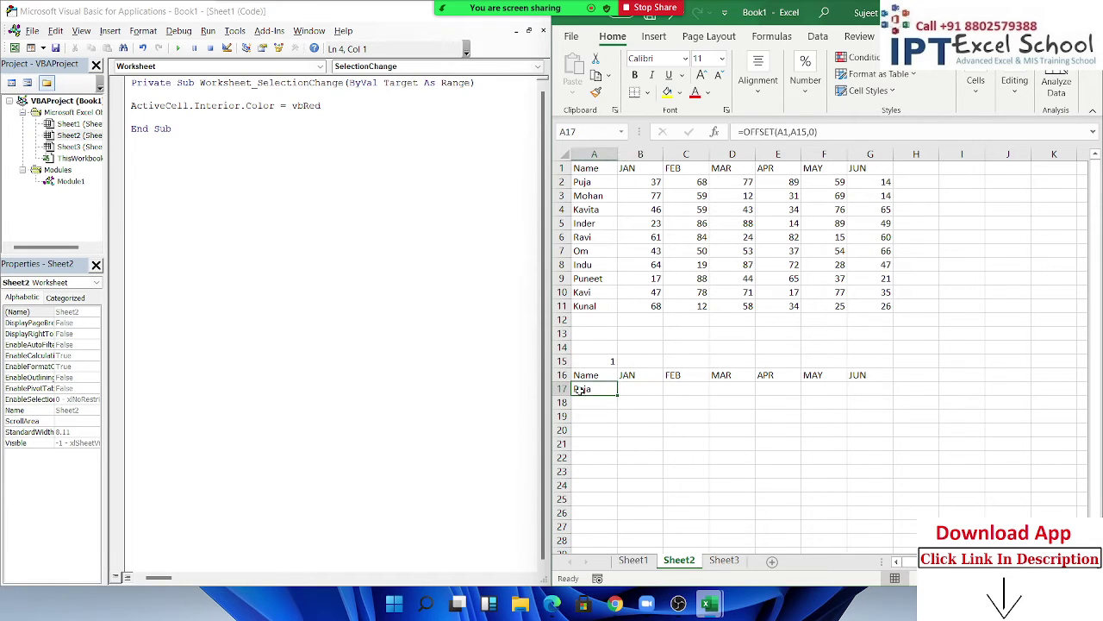
pyautogui.doubleClick(607, 390)
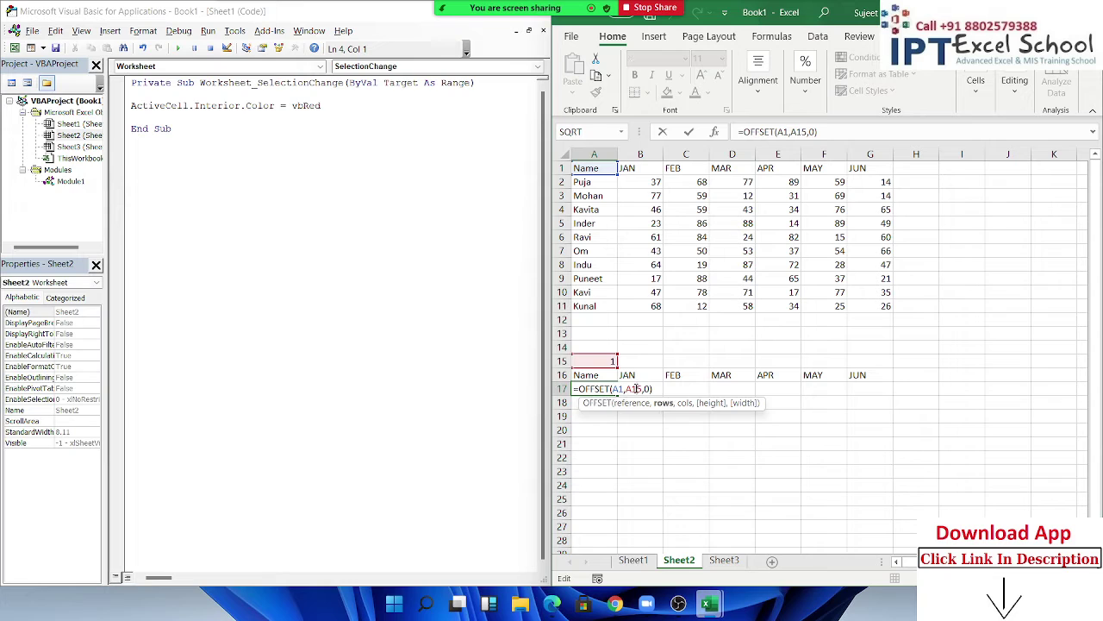
pyautogui.press('Return')
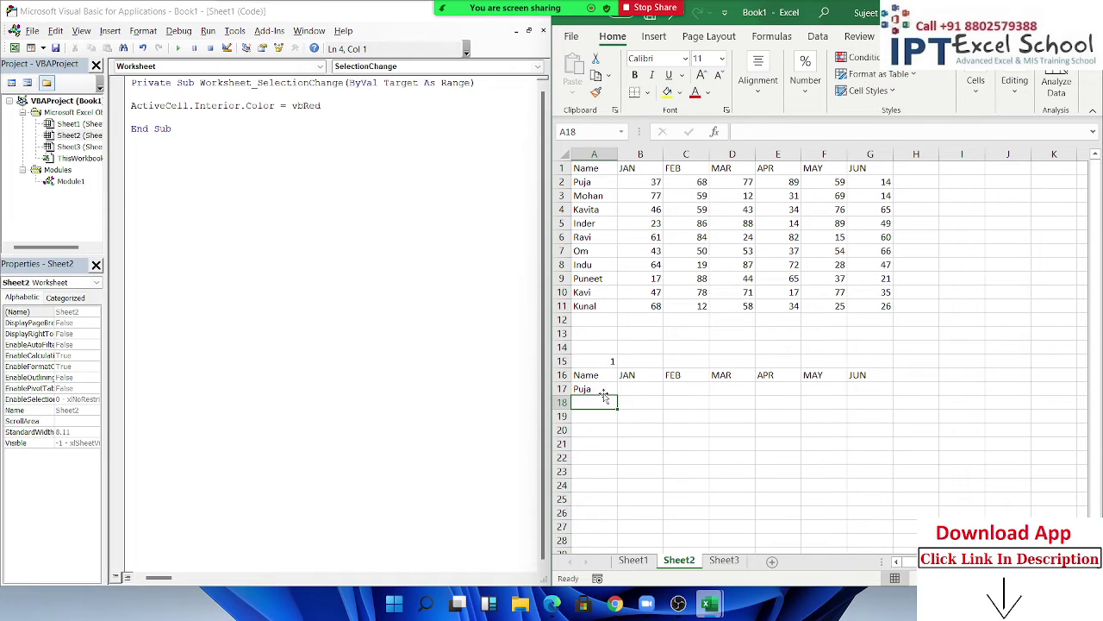
pyautogui.click(611, 389)
pyautogui.moveTo(620, 393); pyautogui.dragTo(888, 393)
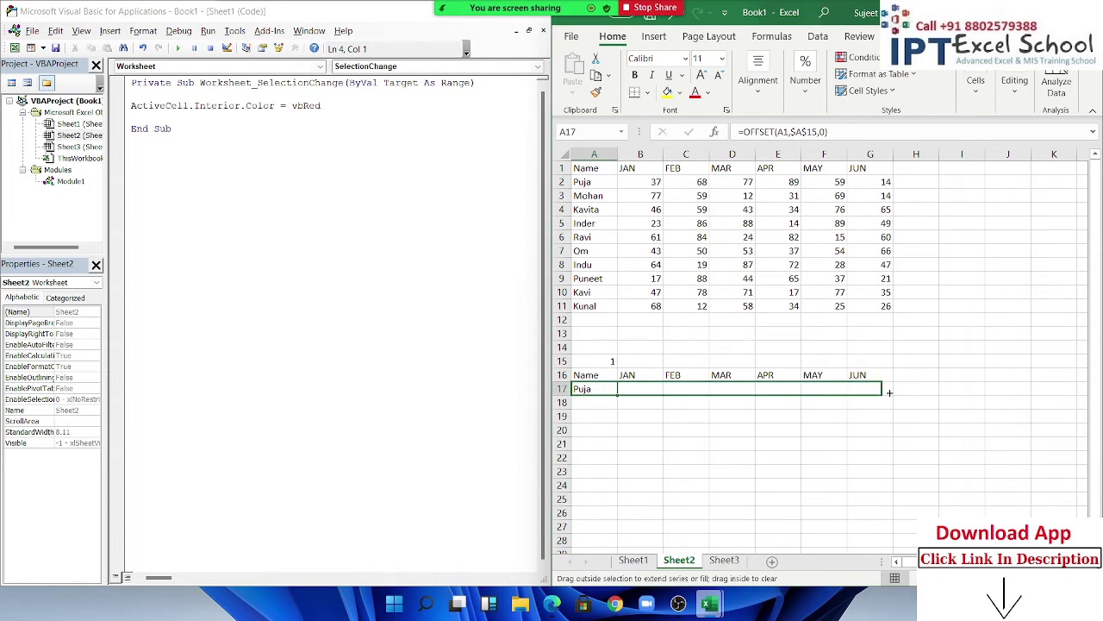
# Change the A15 index to 2, then 3, and select the A16:G17 headers and figures.
pyautogui.click(596, 360)
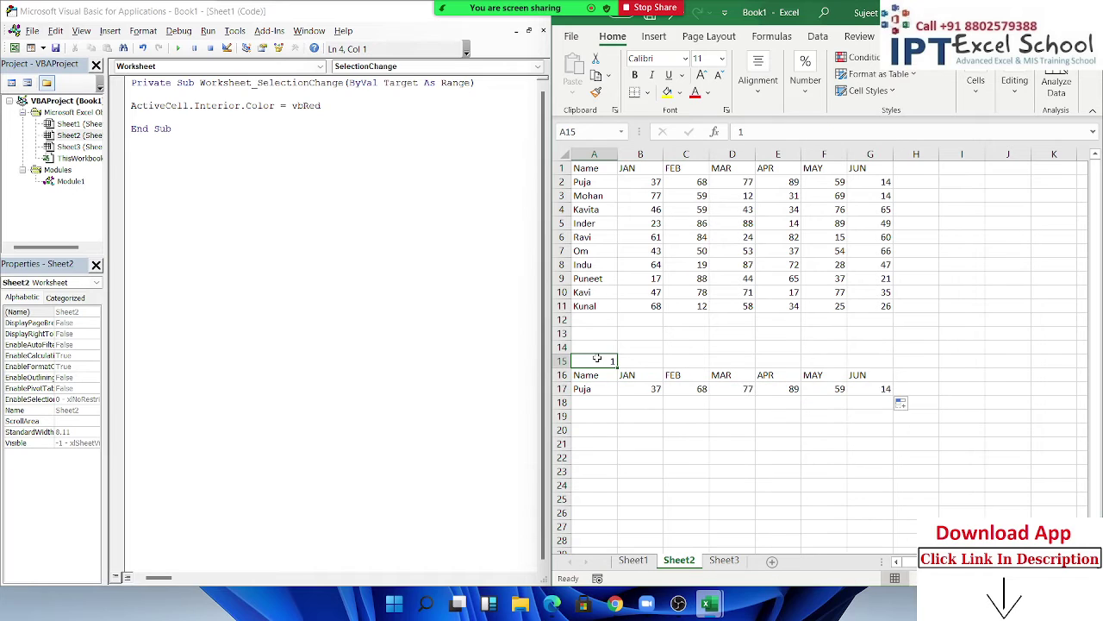
pyautogui.write('2')
pyautogui.press('Return')
pyautogui.click(597, 360)
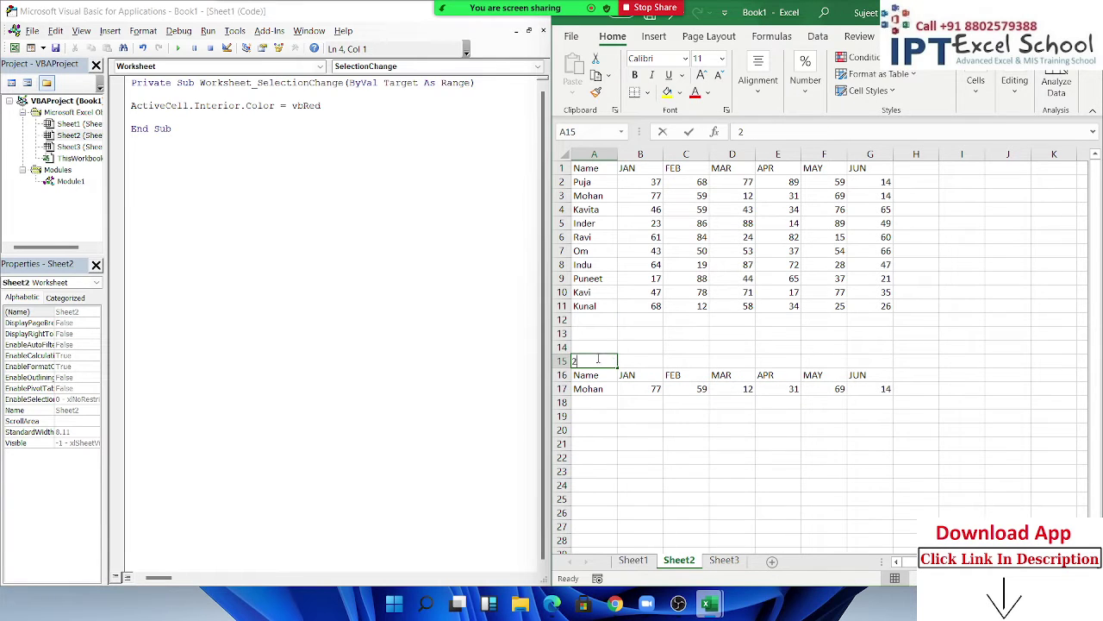
pyautogui.write('3')
pyautogui.press('Return')
pyautogui.moveTo(594, 375); pyautogui.dragTo(887, 388)
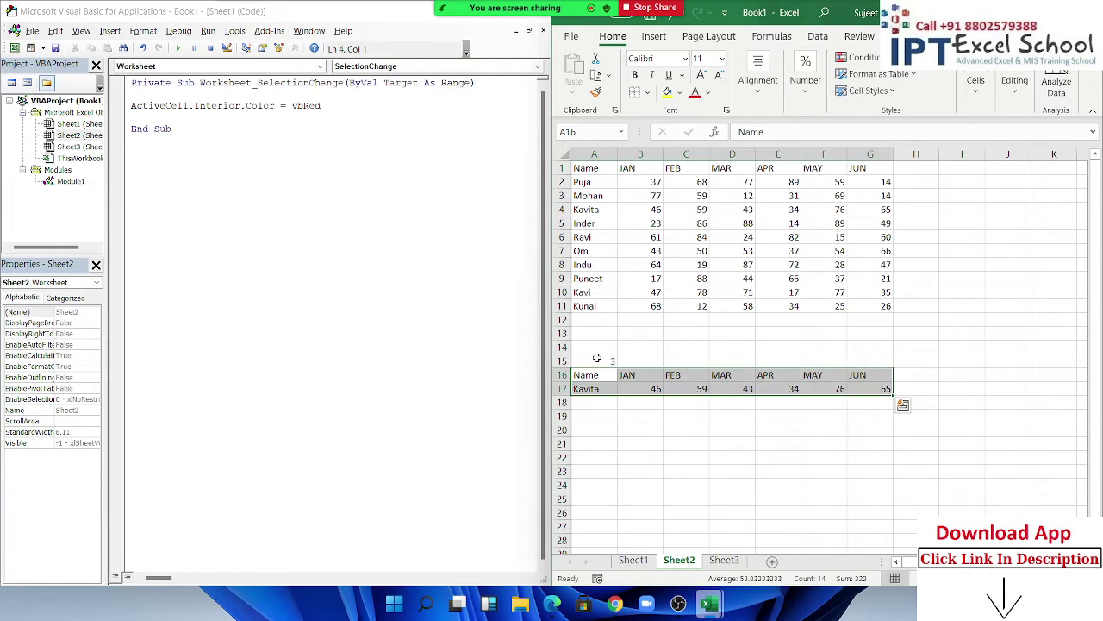
# Insert a clustered column chart of the selected JAN–JUN figures.
pyautogui.click(653, 36)
pyautogui.click(767, 61)
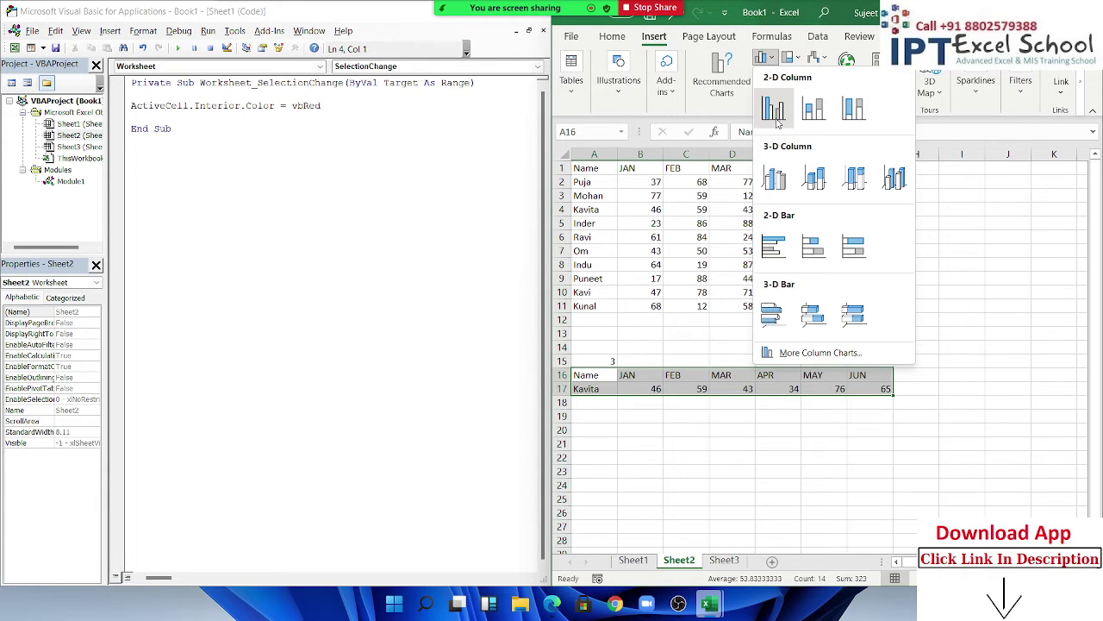
pyautogui.click(778, 105)
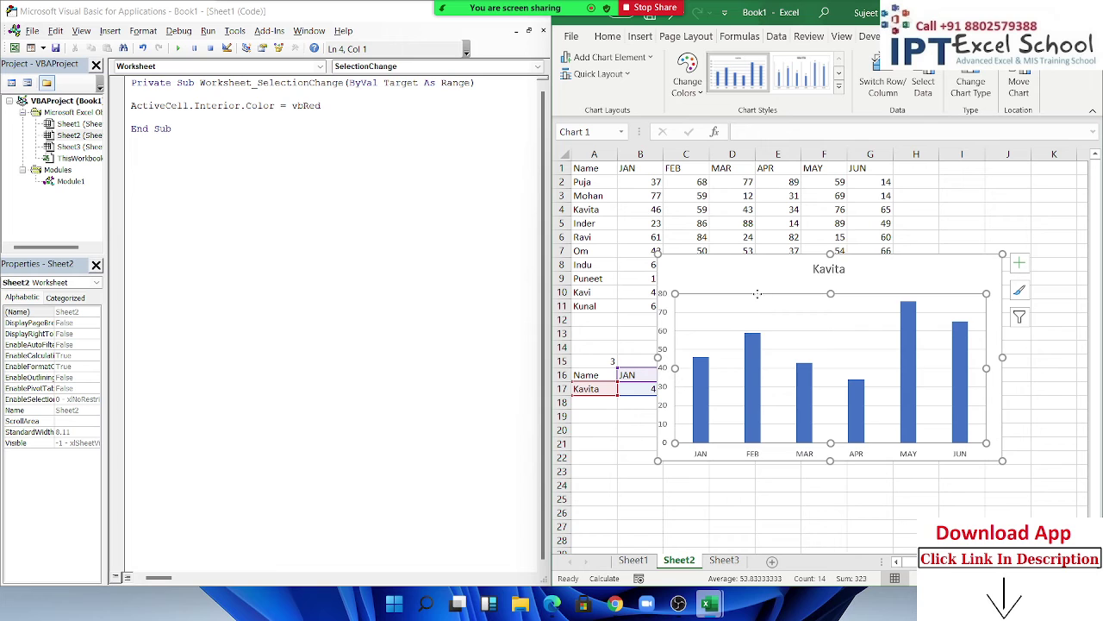
# Move the KAVITA chart below the data and widen it to the right.
pyautogui.click(757, 293)
pyautogui.moveTo(784, 270); pyautogui.dragTo(693, 421)
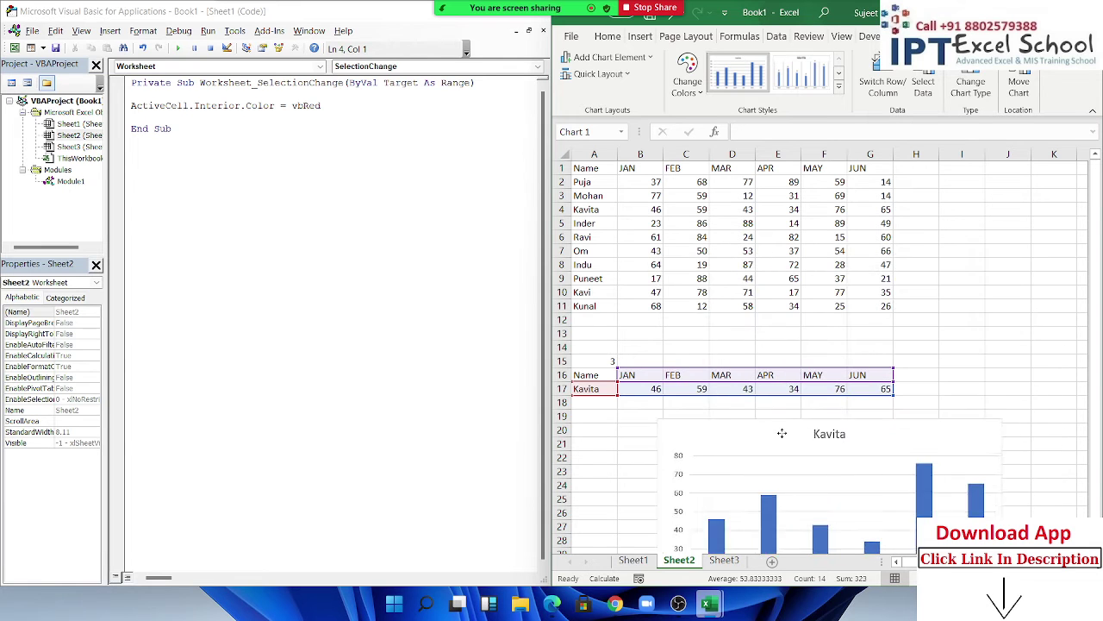
pyautogui.scroll(-2, 750, 396)
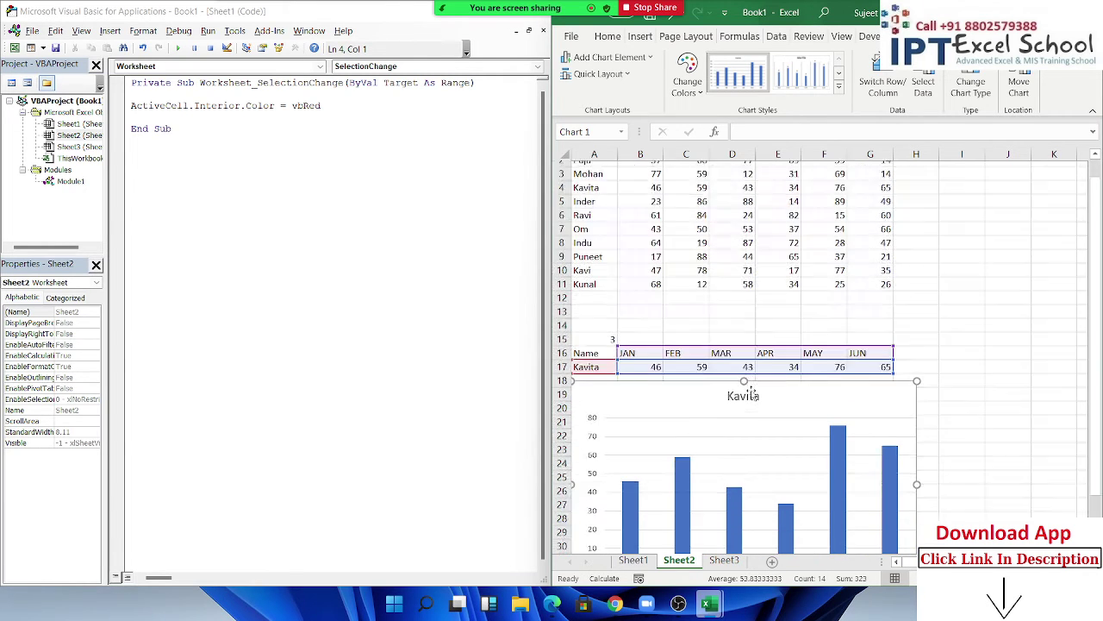
pyautogui.click(1019, 456)
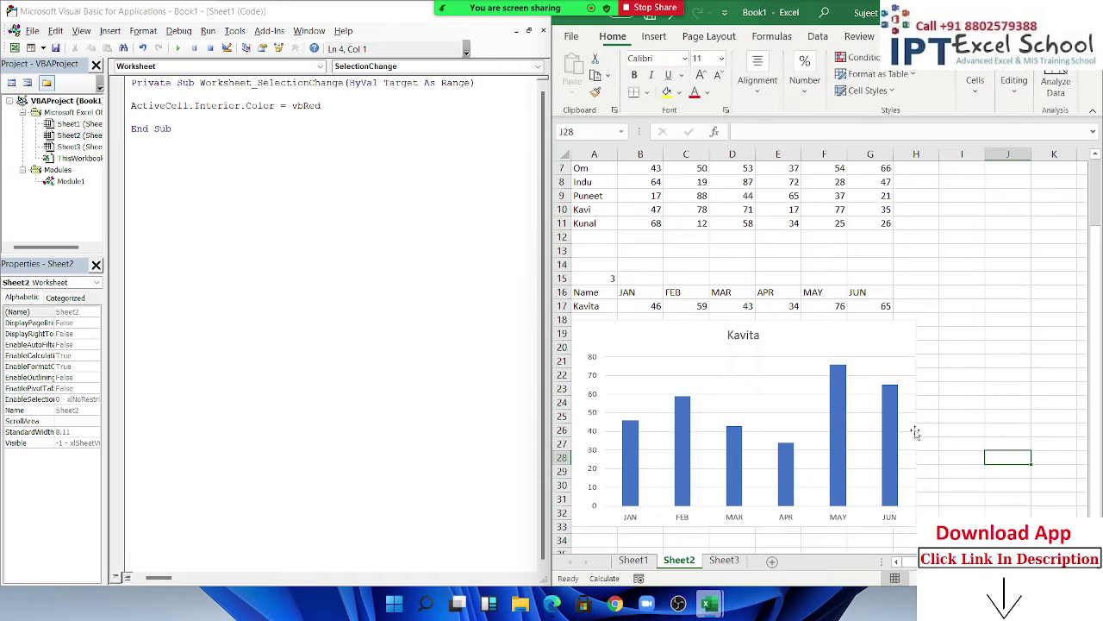
pyautogui.click(915, 424)
pyautogui.moveTo(915, 424); pyautogui.dragTo(947, 424)
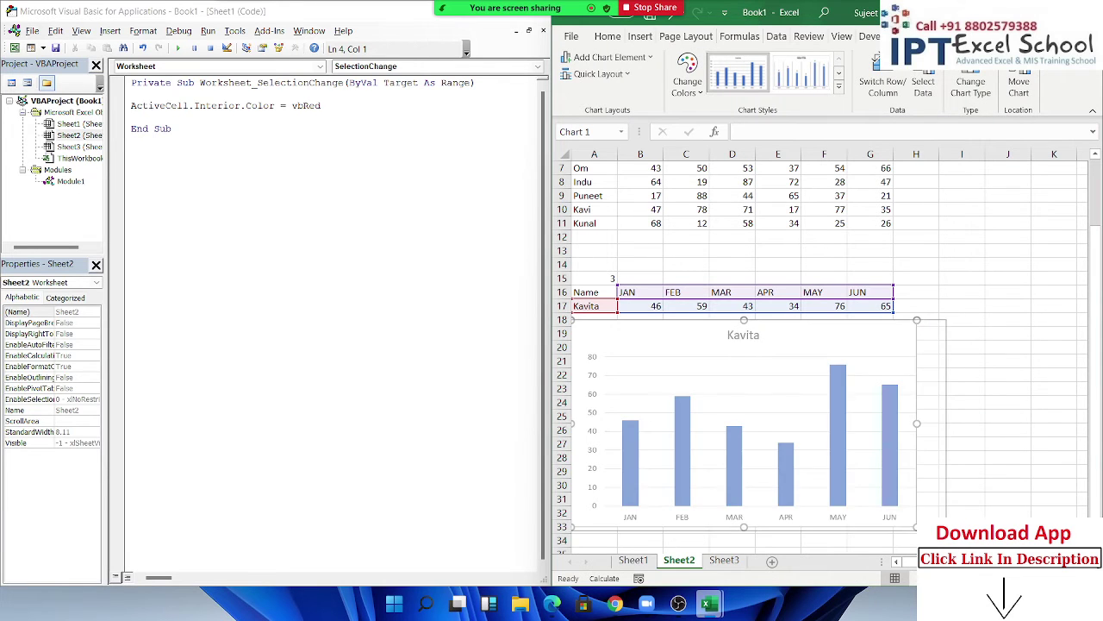
# Apply the blue hatched-bar style from the Chart Styles gallery.
pyautogui.click(611, 277)
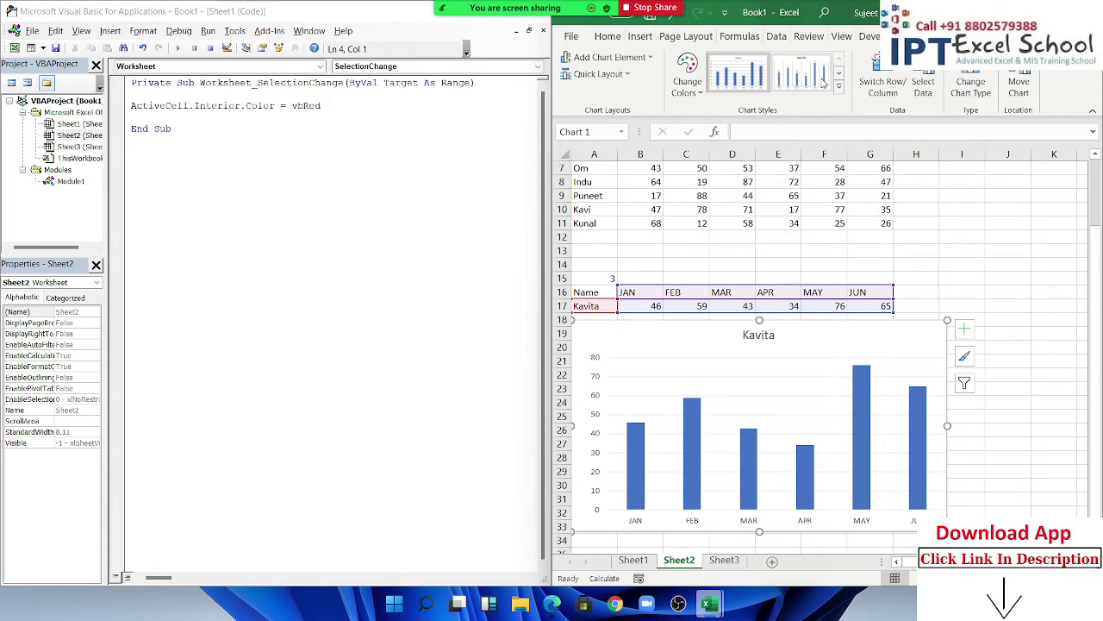
pyautogui.click(838, 87)
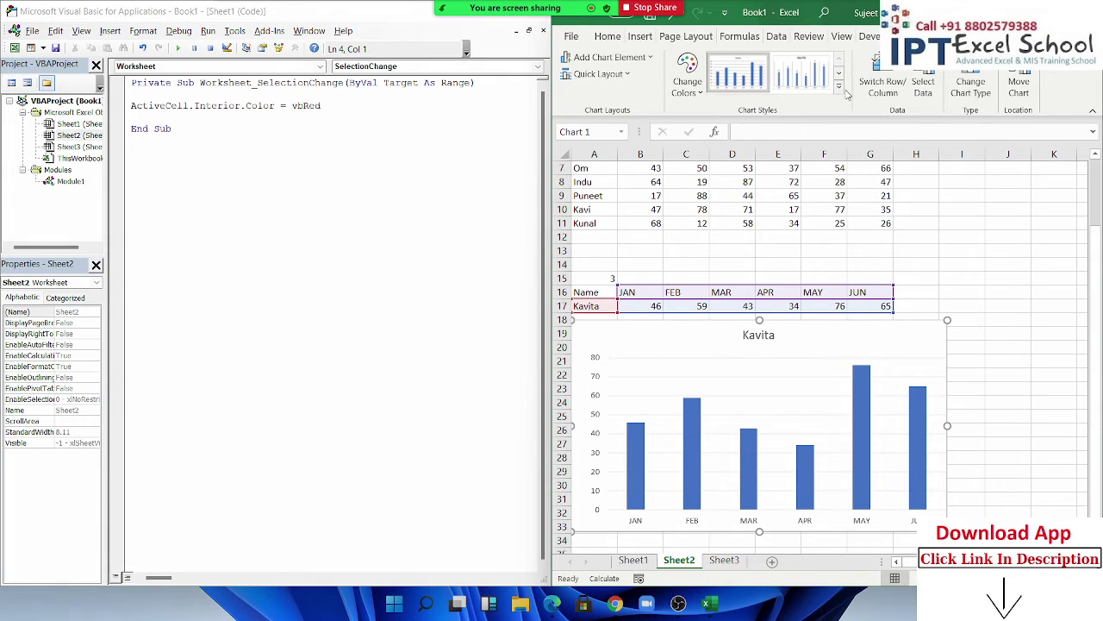
pyautogui.click(837, 90)
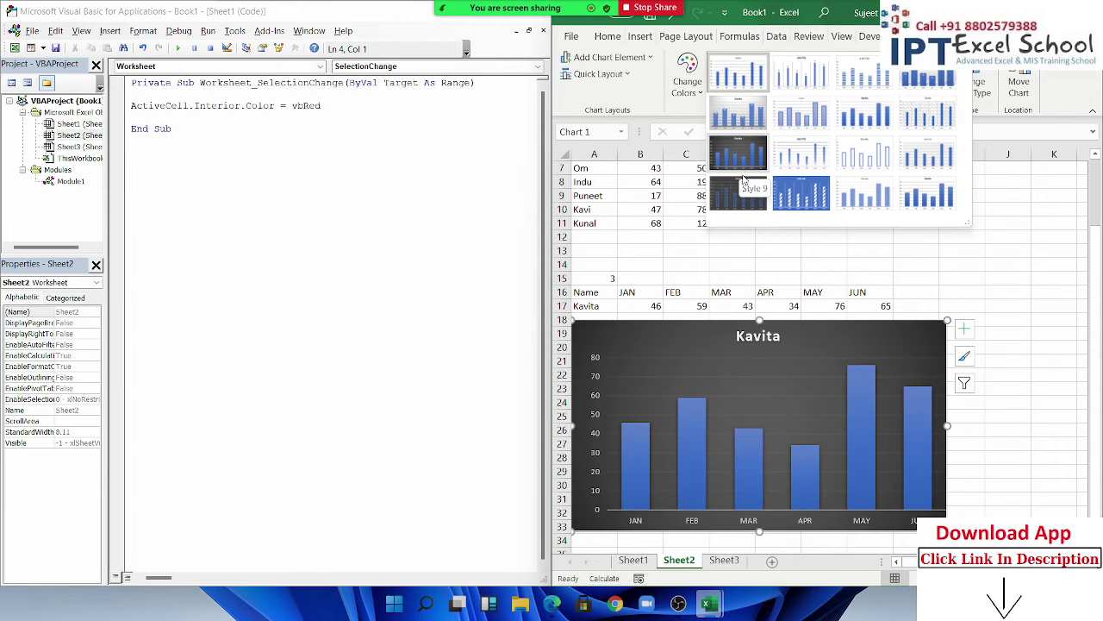
pyautogui.click(810, 200)
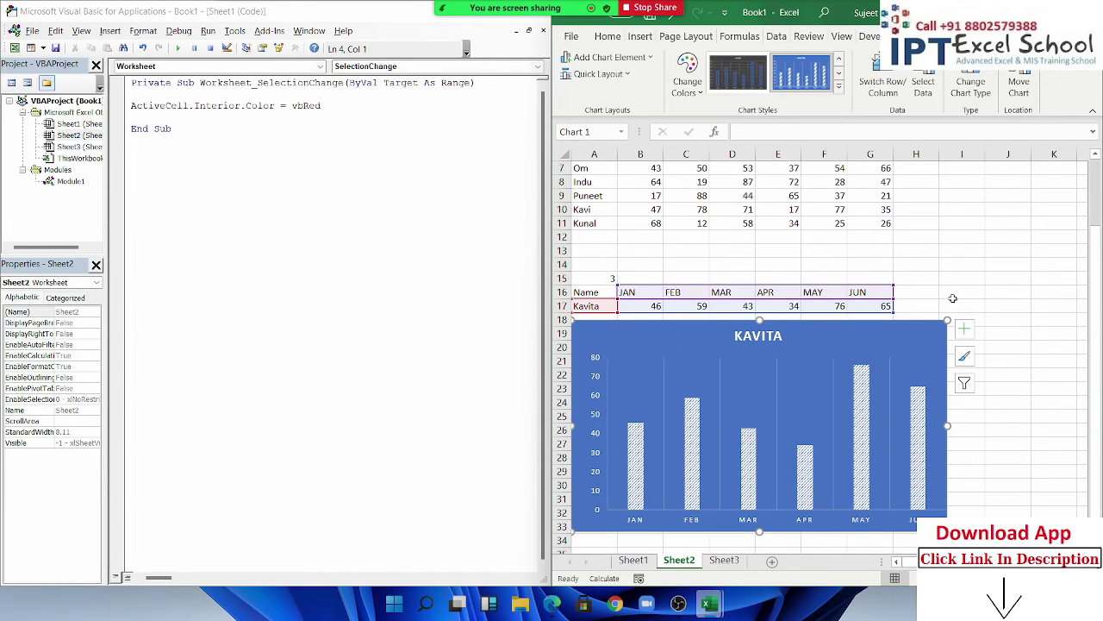
pyautogui.click(609, 279)
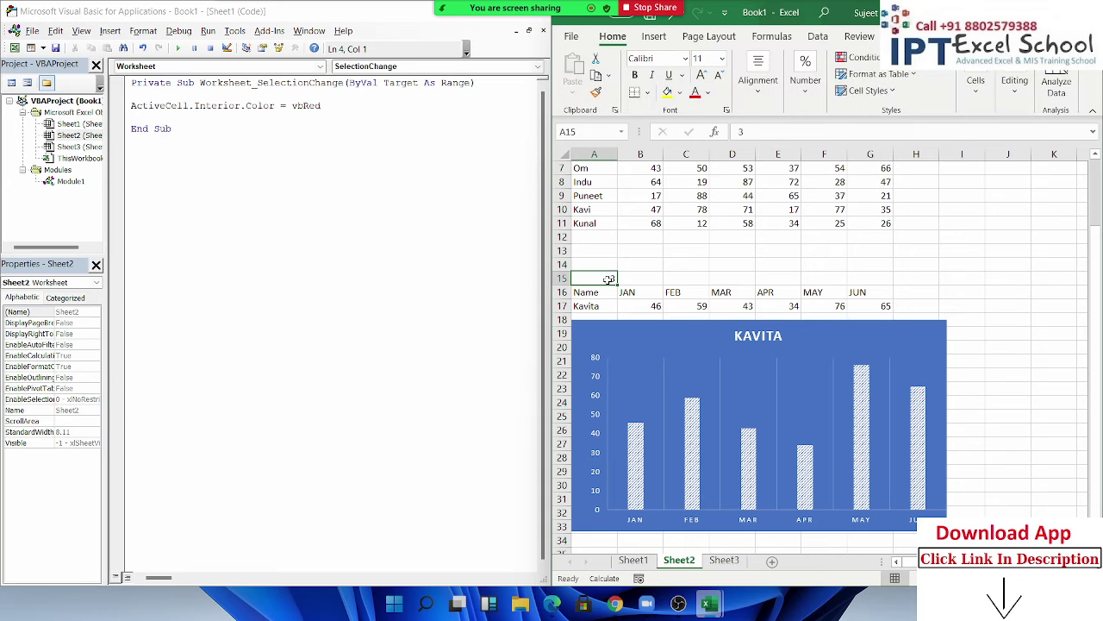
pyautogui.write('1')
pyautogui.hotkey('ctrl', 'Return')
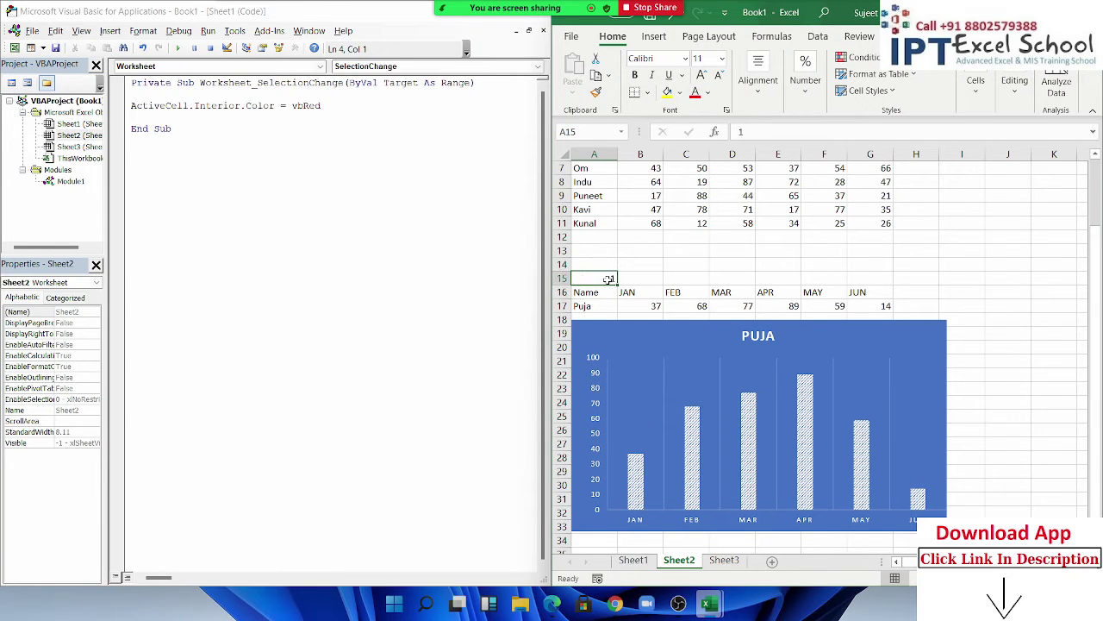
pyautogui.write('2')
pyautogui.hotkey('ctrl', 'Return')
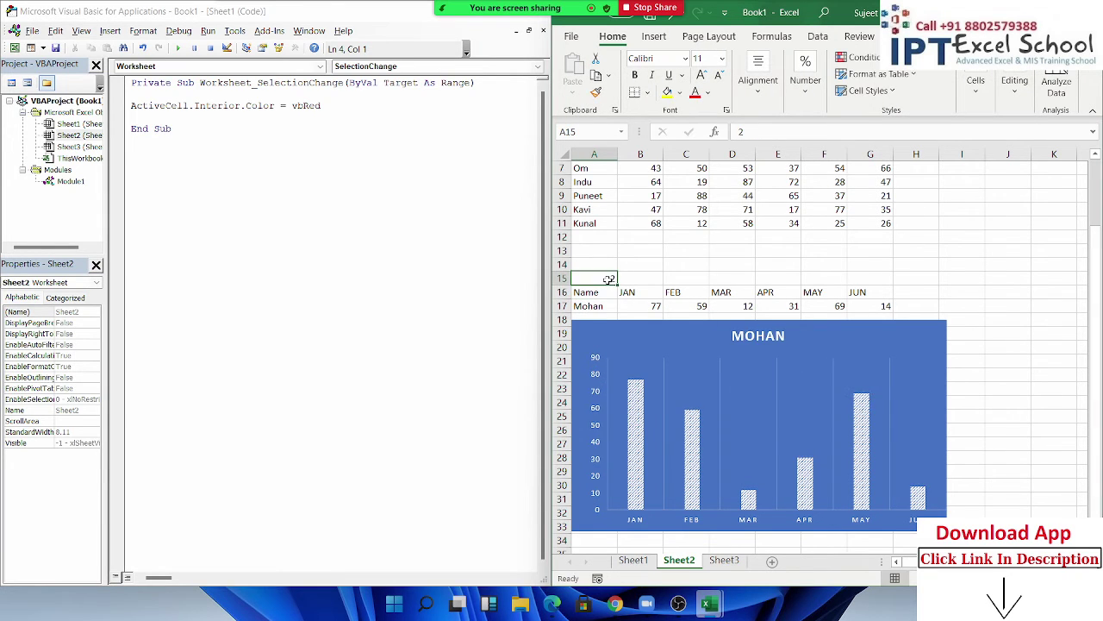
pyautogui.write('3')
pyautogui.press('Return')
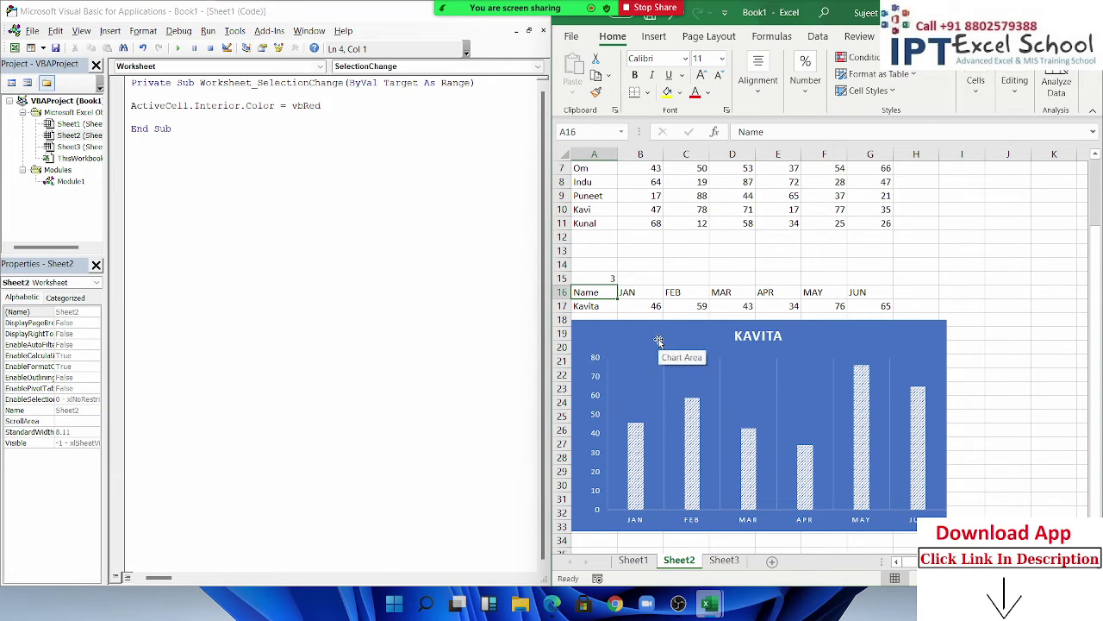
pyautogui.click(679, 240)
pyautogui.scroll(2, 679, 240)
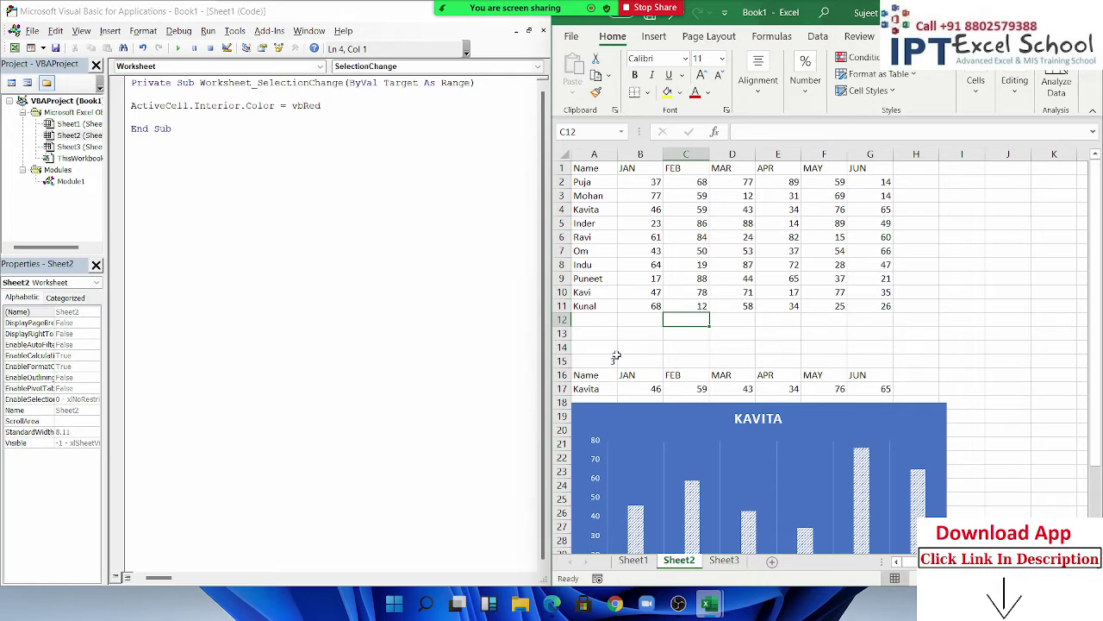
pyautogui.click(615, 359)
pyautogui.click(585, 182)
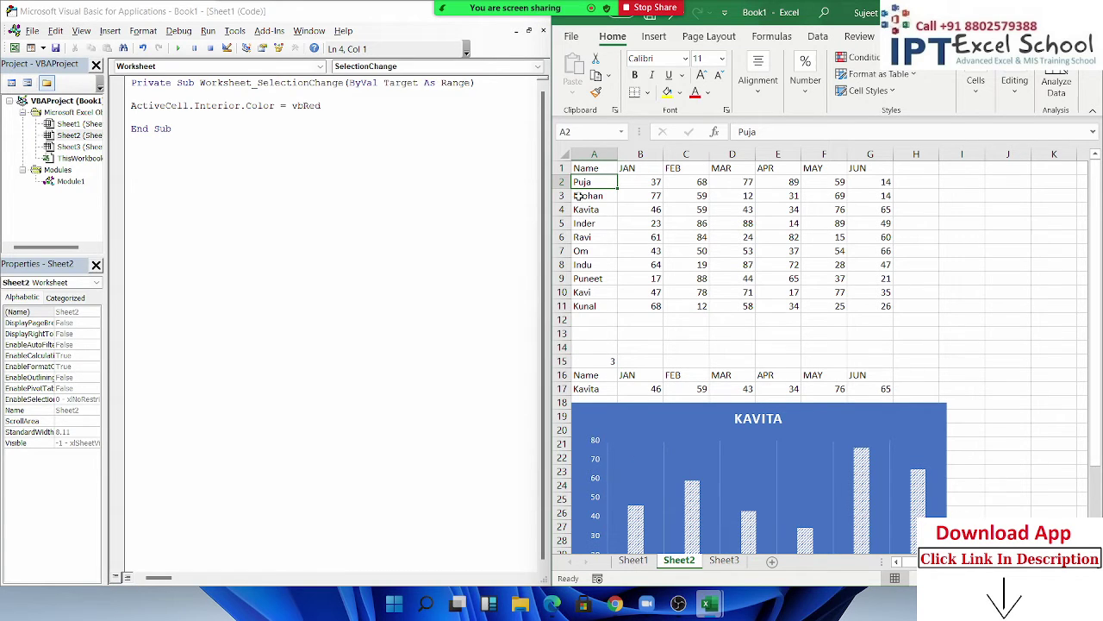
pyautogui.click(578, 196)
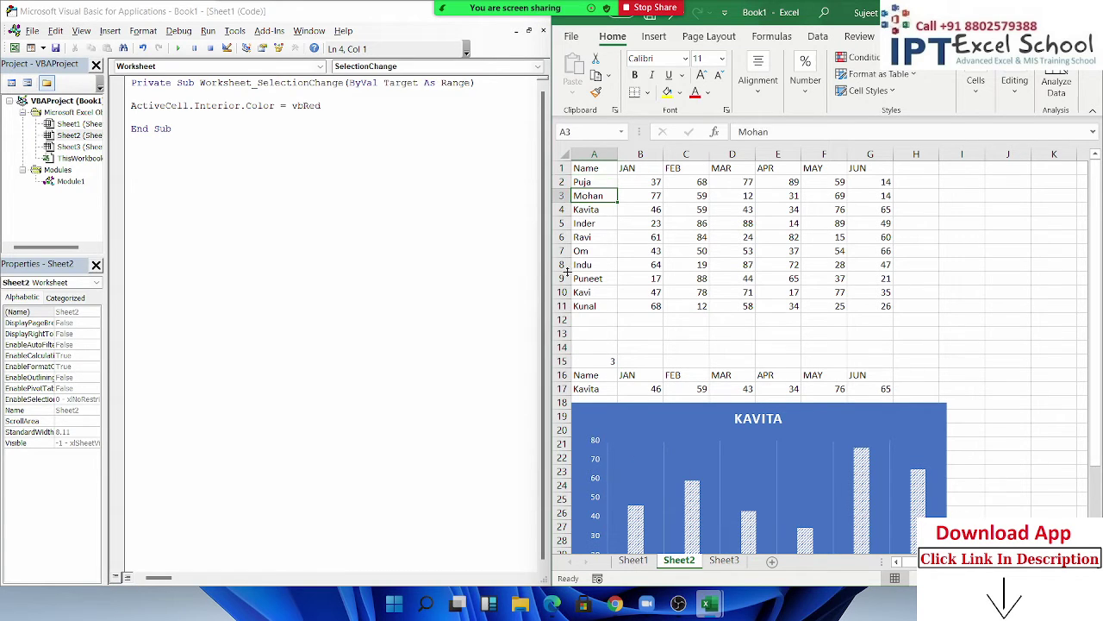
pyautogui.click(586, 225)
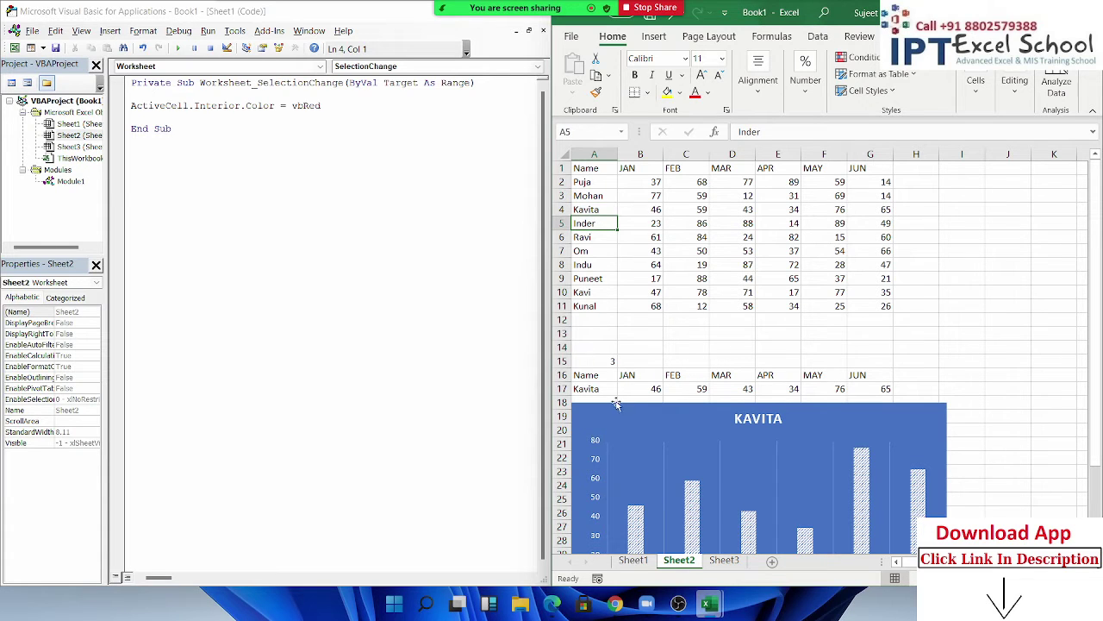
# Move the KAVITA chart up over rows 1–11 beside the names and shrink it to fit.
pyautogui.moveTo(629, 420)
pyautogui.mouseDown()
pyautogui.moveTo(687, 414)
pyautogui.moveTo(678, 174)
pyautogui.mouseUp()
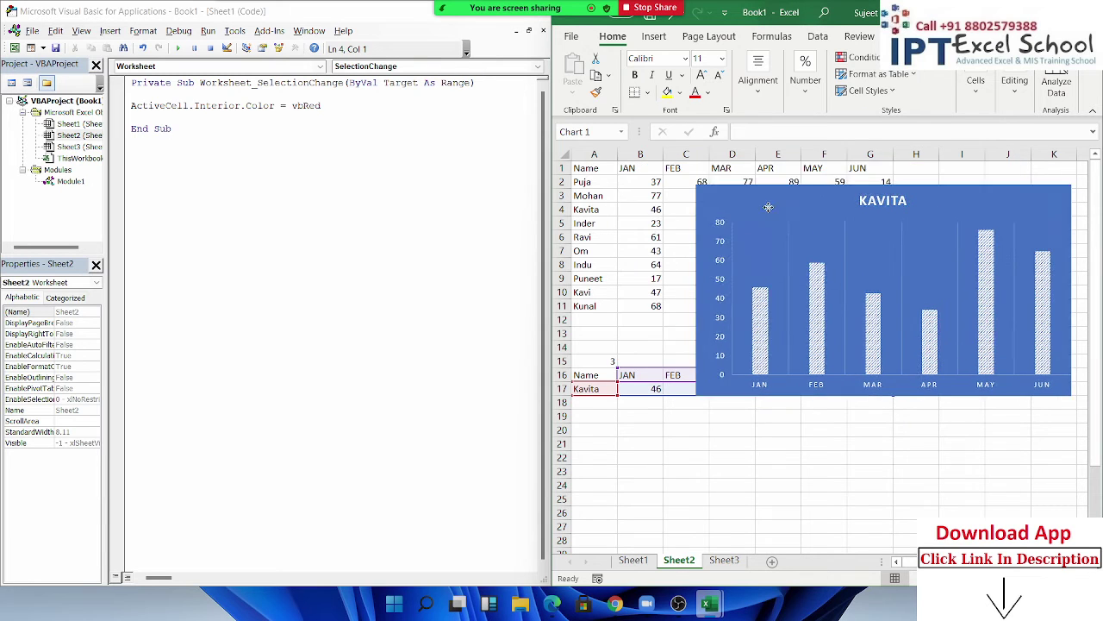
pyautogui.moveTo(678, 175); pyautogui.dragTo(671, 175)
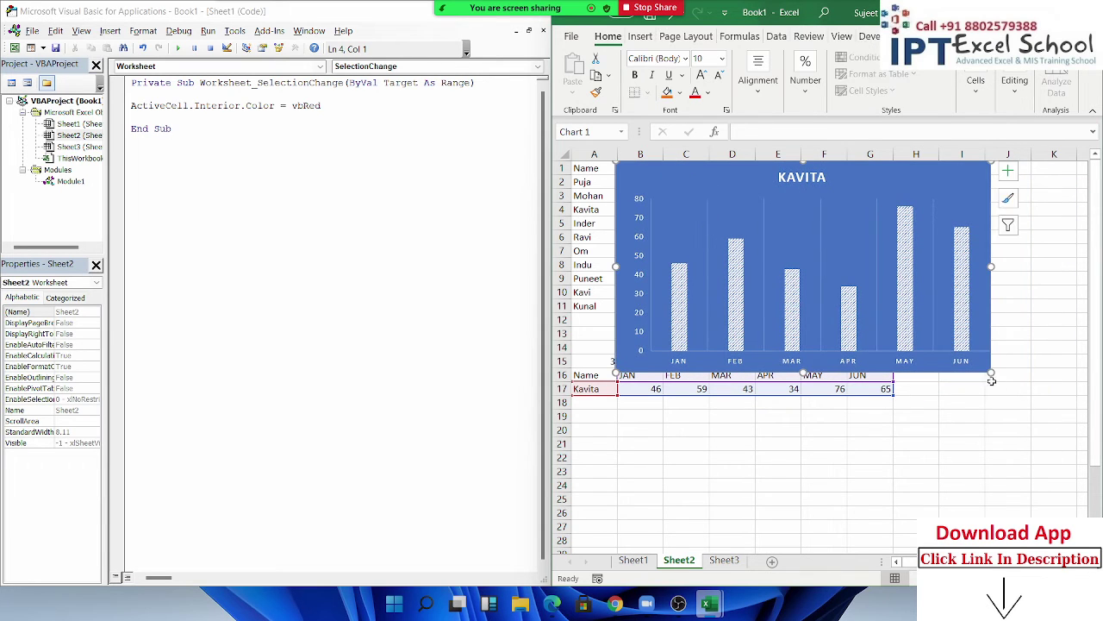
pyautogui.moveTo(991, 372); pyautogui.dragTo(962, 312)
pyautogui.moveTo(623, 184); pyautogui.dragTo(627, 184)
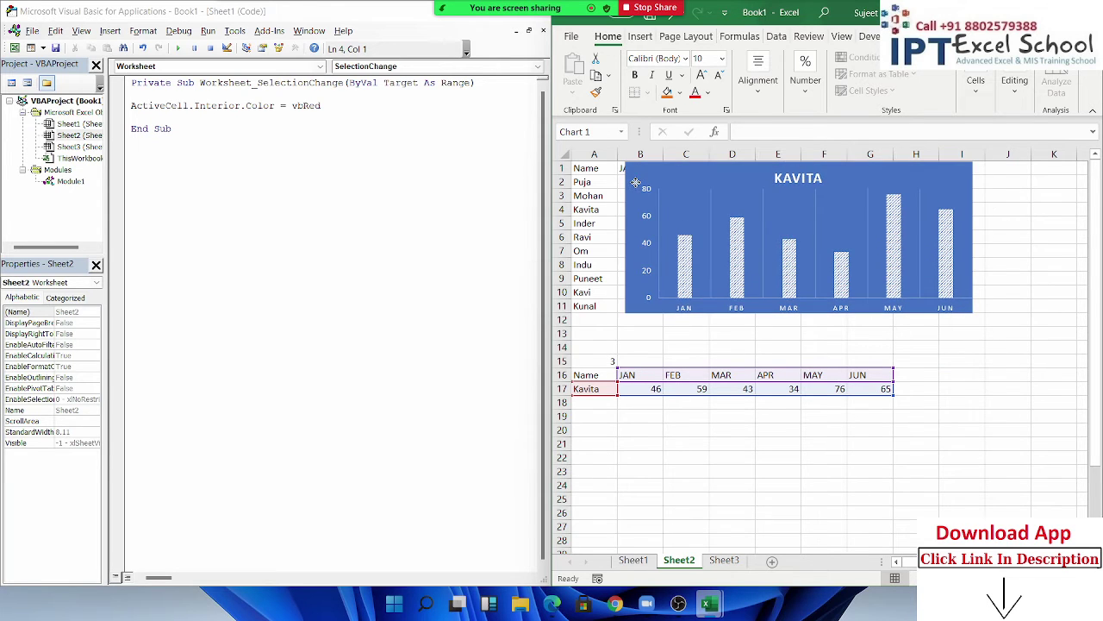
pyautogui.click(681, 443)
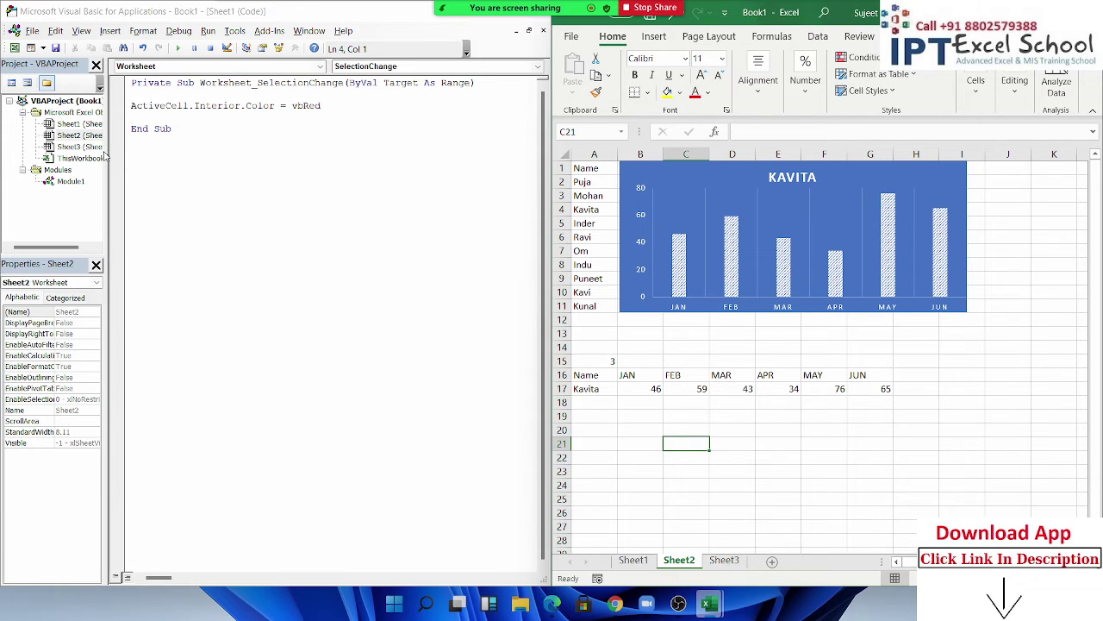
# Widen the Project pane, open Sheet2's code and create its Worksheet_SelectionChange event.
pyautogui.moveTo(104, 155); pyautogui.dragTo(153, 162)
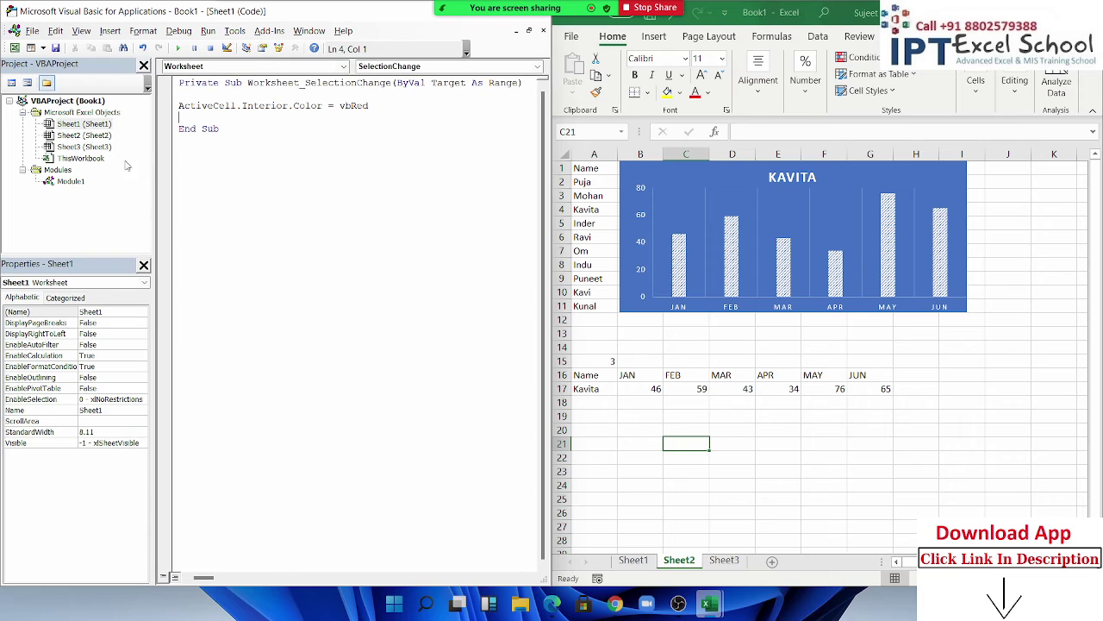
pyautogui.doubleClick(95, 136)
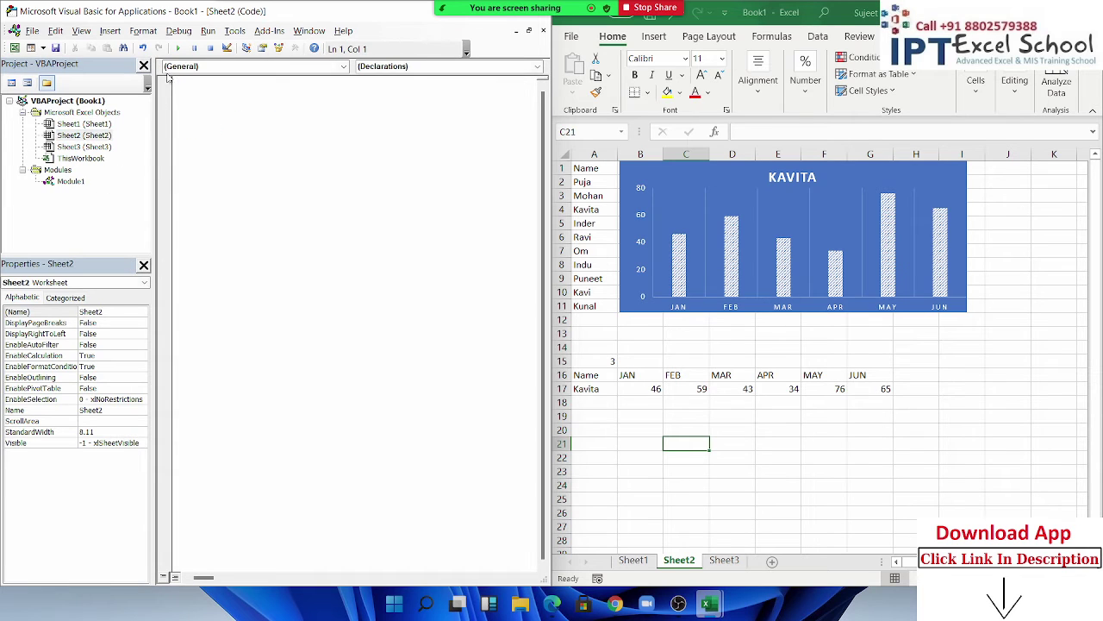
pyautogui.click(221, 68)
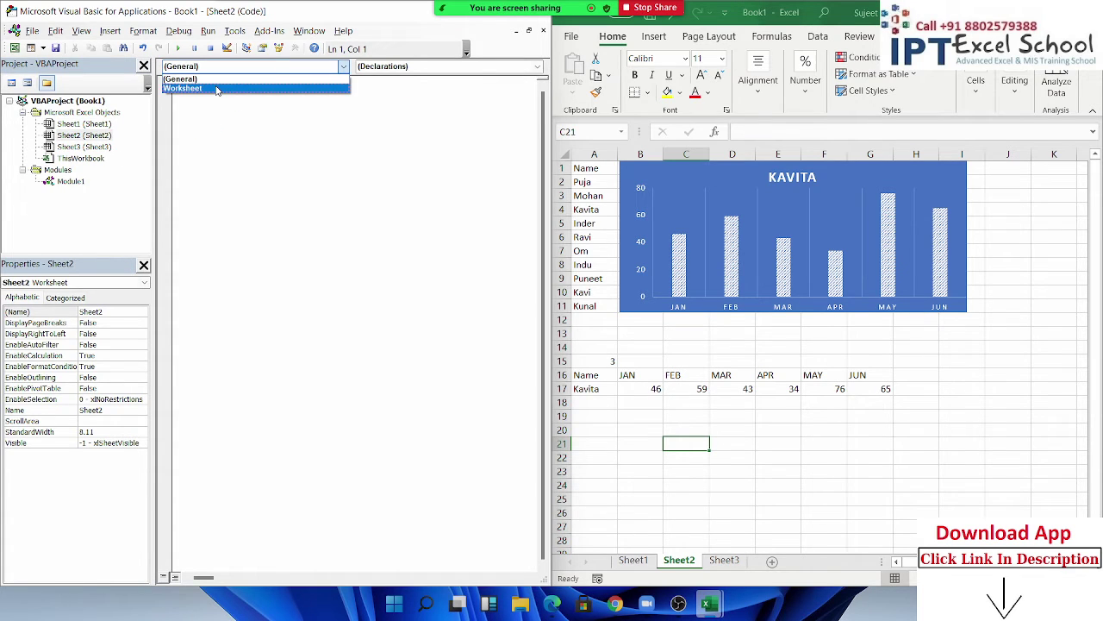
pyautogui.click(216, 89)
pyautogui.moveTo(550, 222); pyautogui.dragTo(571, 222)
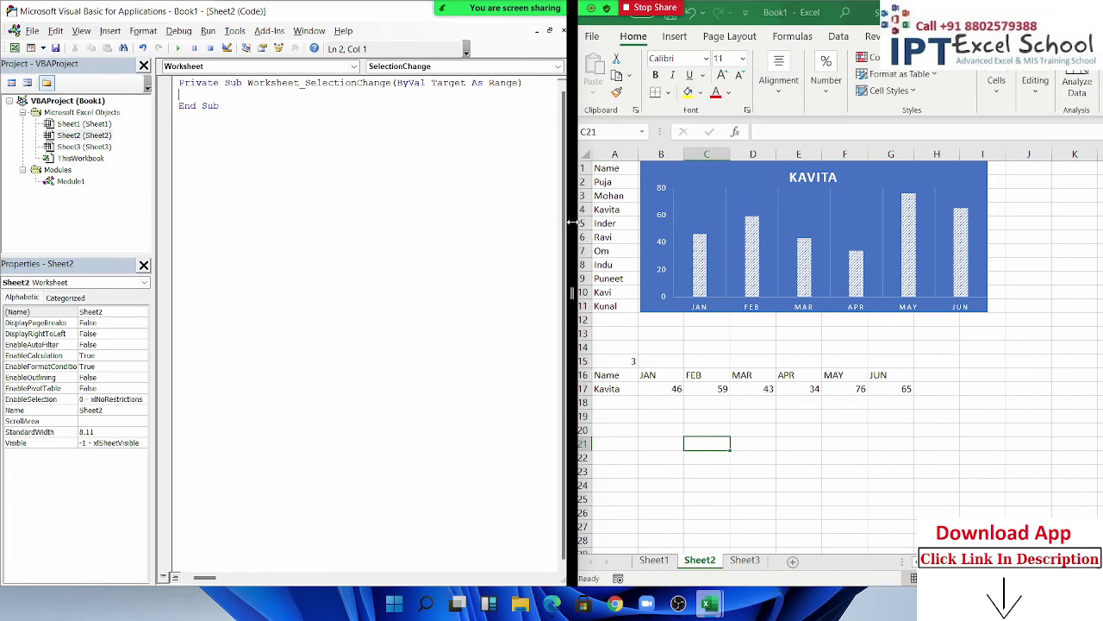
# Type Range("A15").Value = ActiveCell.Row in Sheet2's SelectionChange, clearing the compile error.
pyautogui.press('Return')
pyautogui.press('Return')
pyautogui.press('Return')
pyautogui.press('Return')
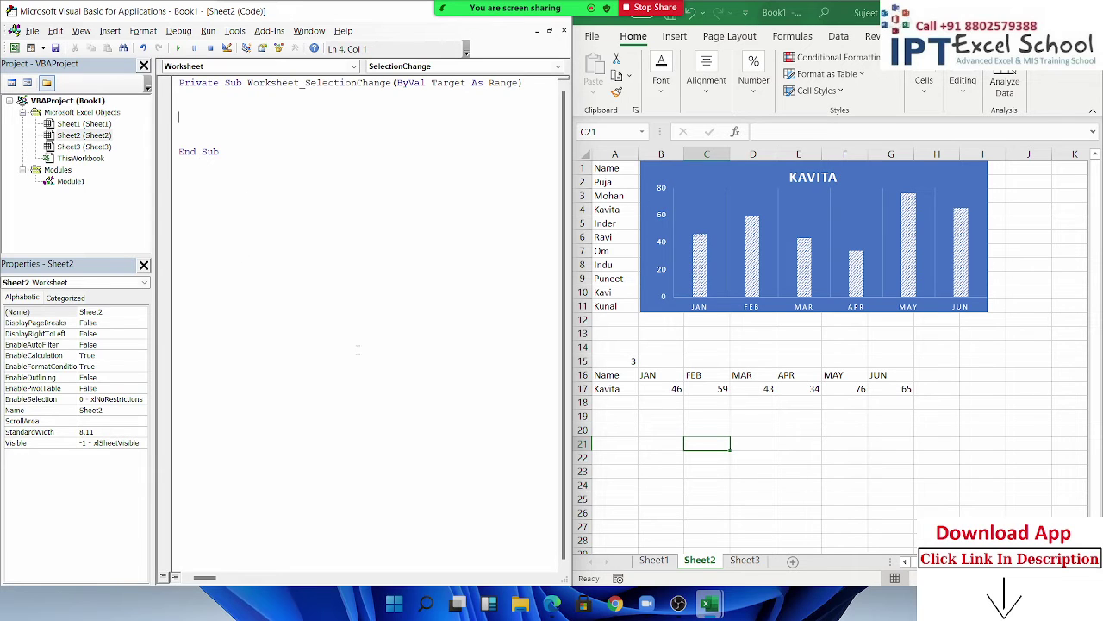
pyautogui.write('range')
pyautogui.write('("A')
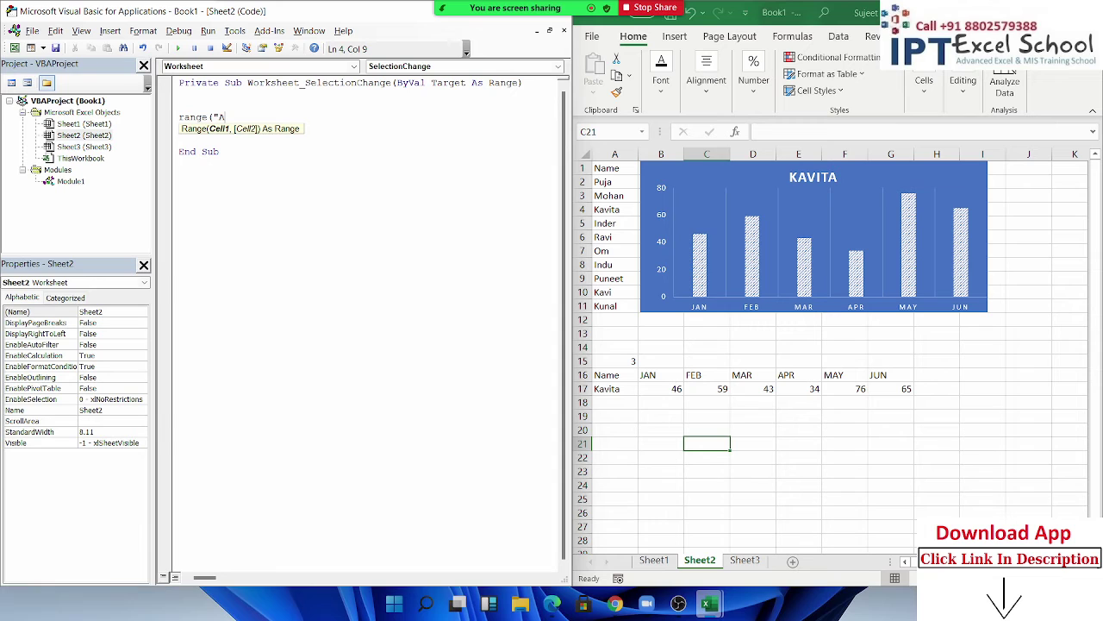
pyautogui.write('15"')
pyautogui.write(').v ')
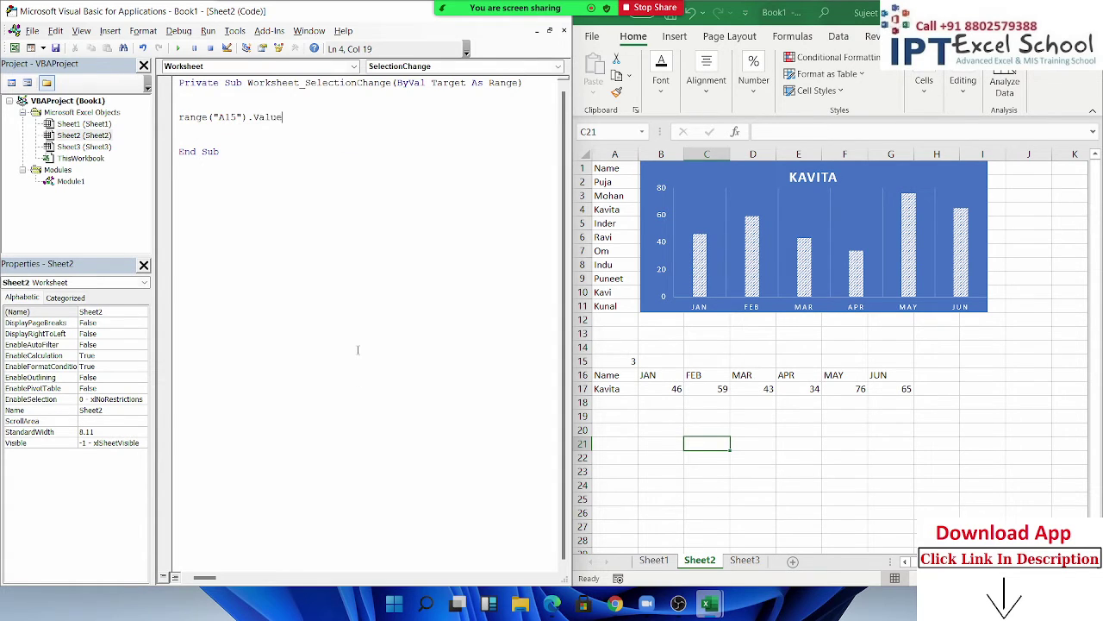
pyautogui.write('=')
pyautogui.hotkey('alt', 'space')
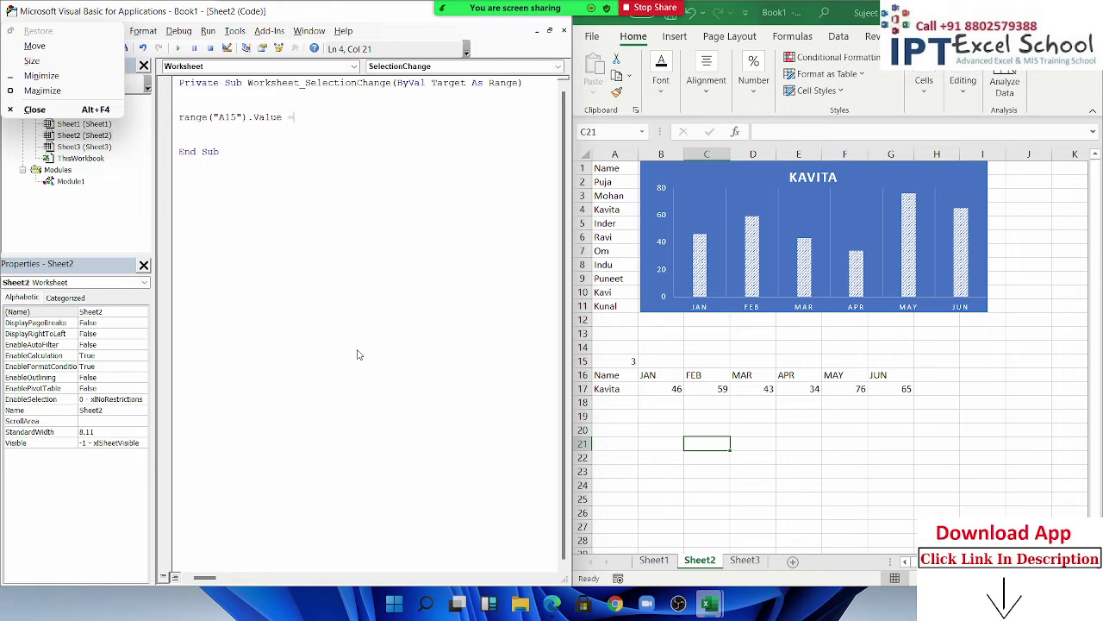
pyautogui.write('nt')
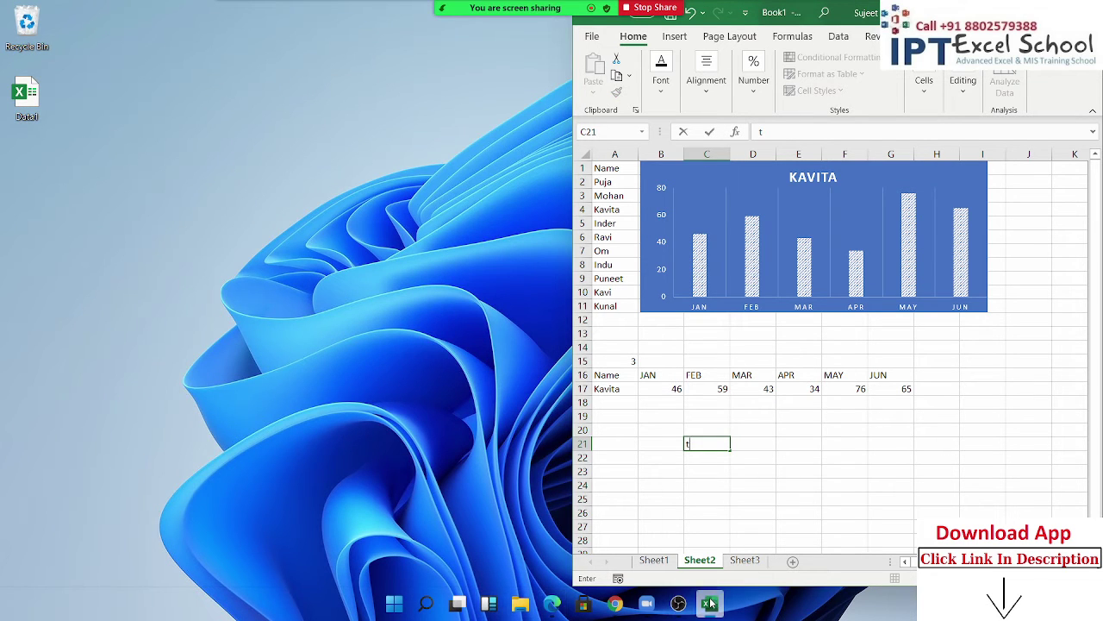
pyautogui.press('Escape')
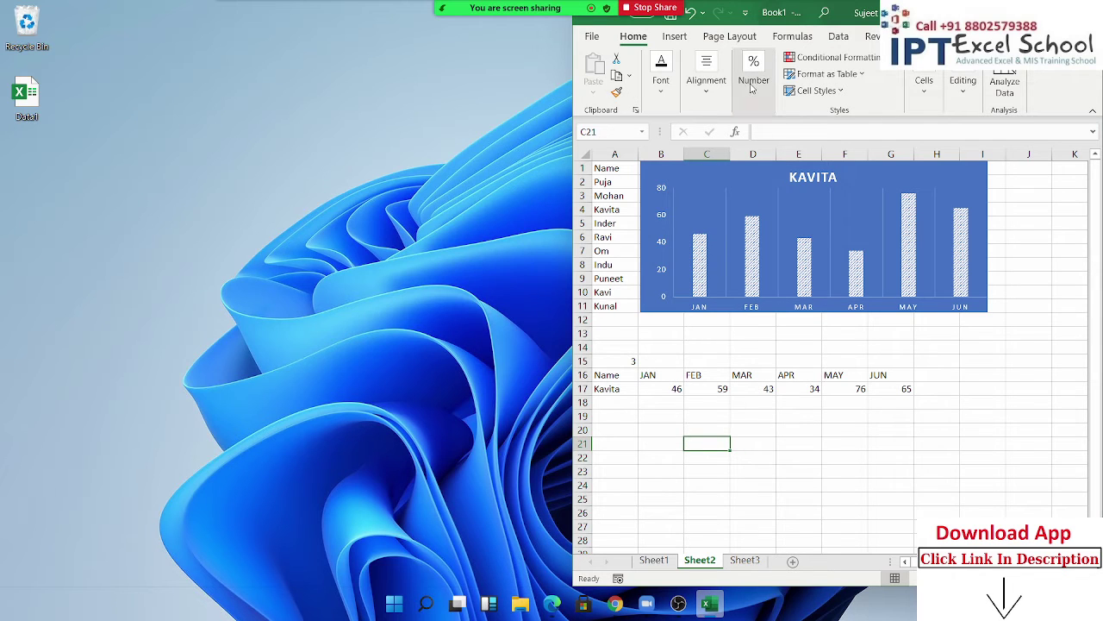
pyautogui.hotkey('alt', 'F11')
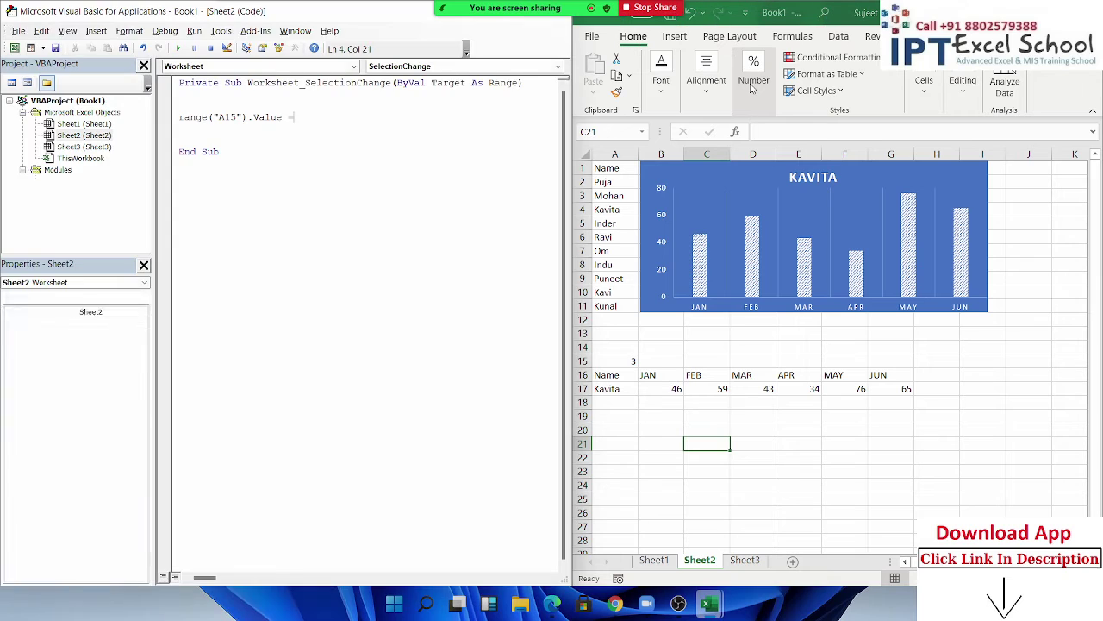
pyautogui.click(301, 127)
pyautogui.press('Return')
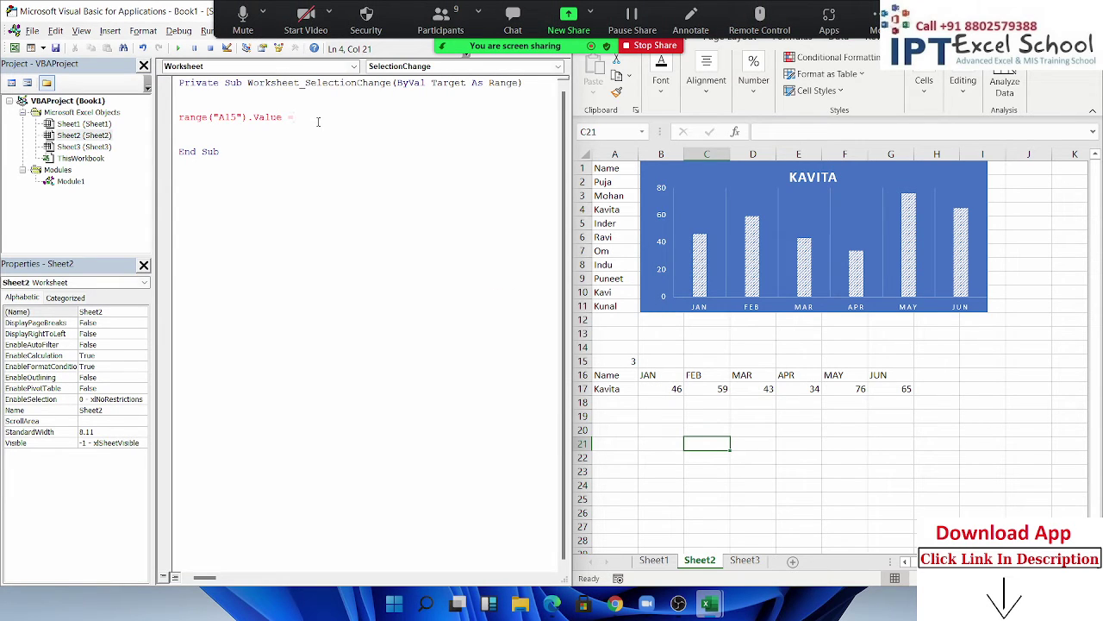
pyautogui.write('ac')
pyautogui.write('tivece')
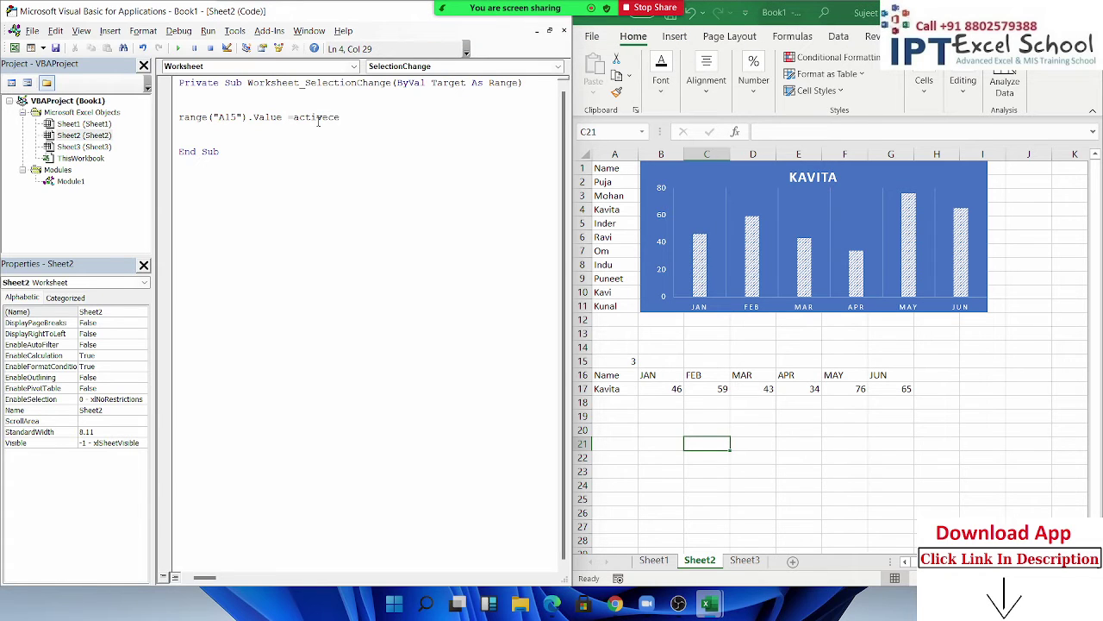
pyautogui.write('ll.')
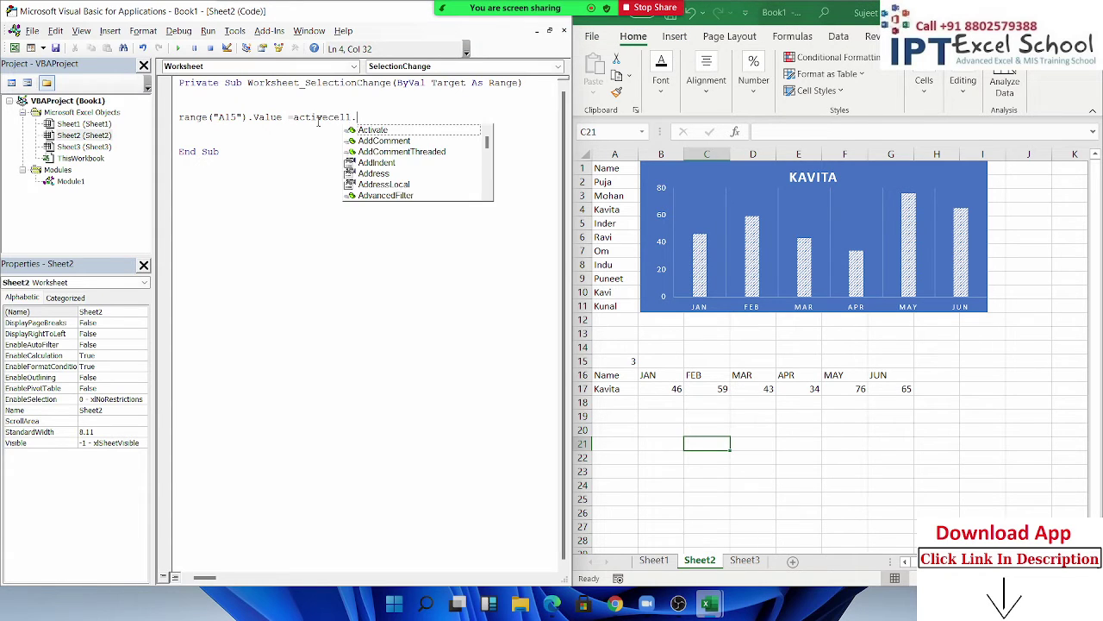
pyautogui.write('ro')
pyautogui.press('Tab')
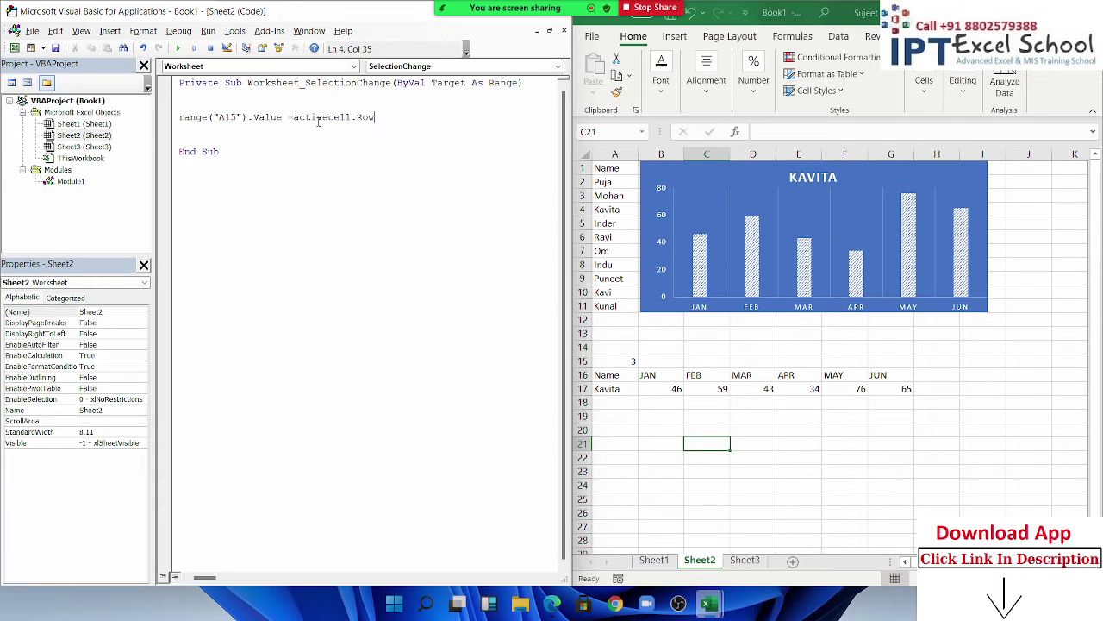
# Append - 1 to the Range("A15") line so it stores the row minus 1.
pyautogui.write('- 1')
pyautogui.click(312, 177)
pyautogui.click(274, 145)
# Click down and back up the name list, ending with A15 at 2 and chart values 77, 59, 12, 31, 69, 14.
pyautogui.click(606, 197)
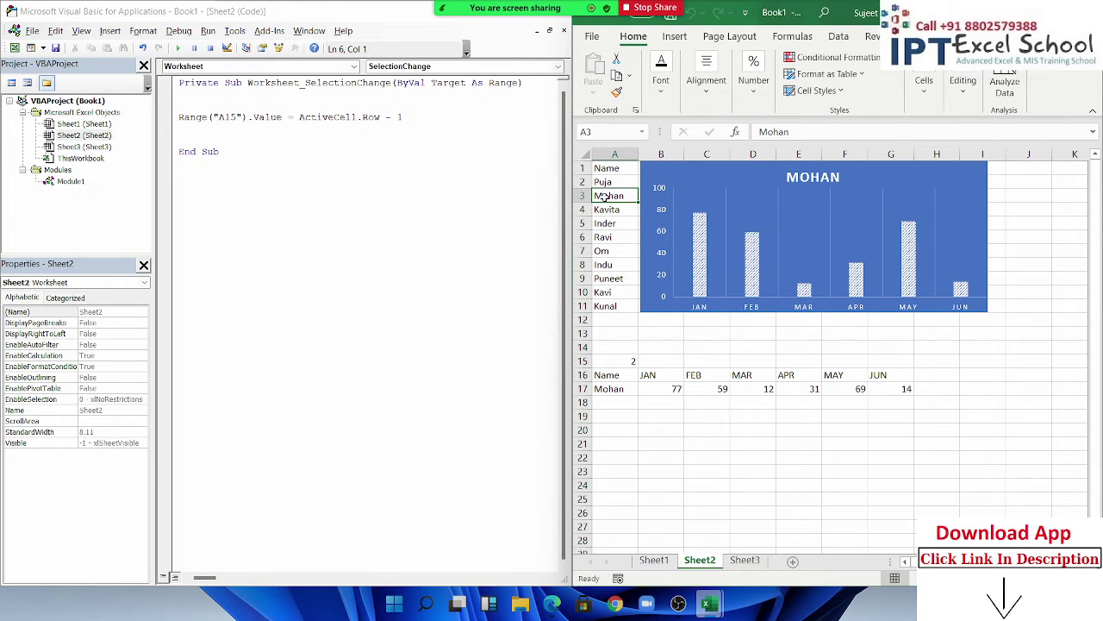
pyautogui.click(606, 210)
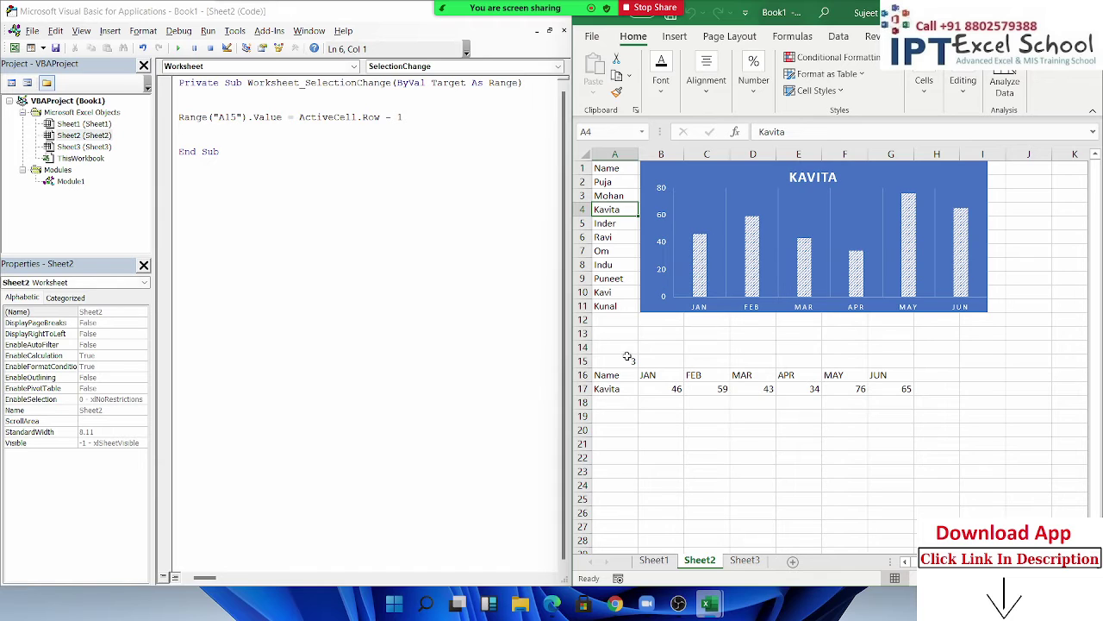
pyautogui.click(606, 225)
pyautogui.click(604, 238)
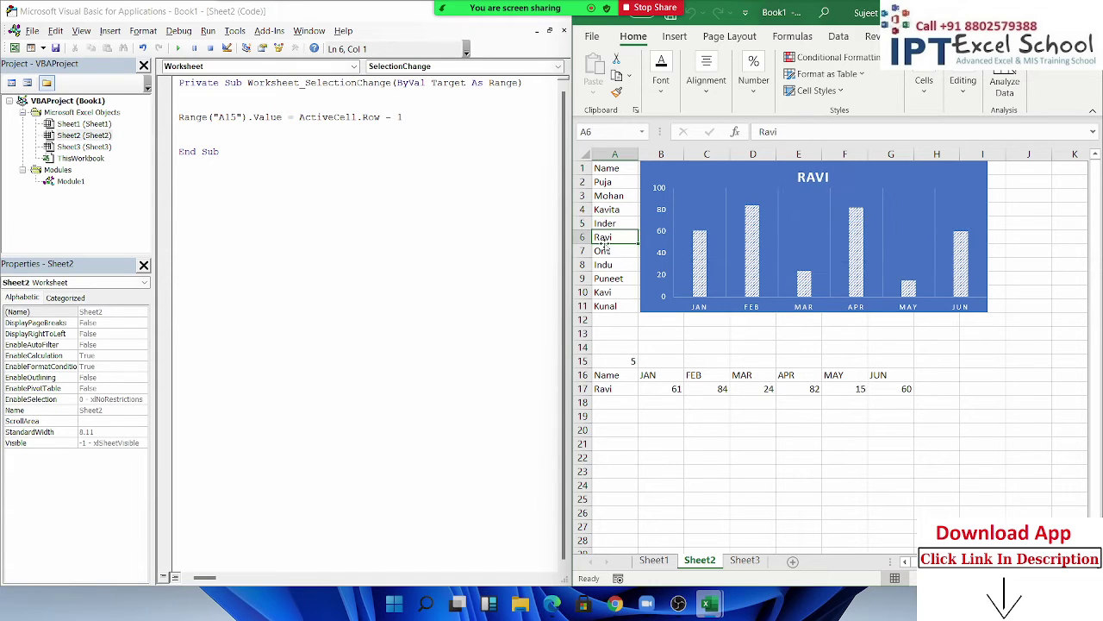
pyautogui.click(604, 250)
pyautogui.click(604, 265)
pyautogui.click(605, 278)
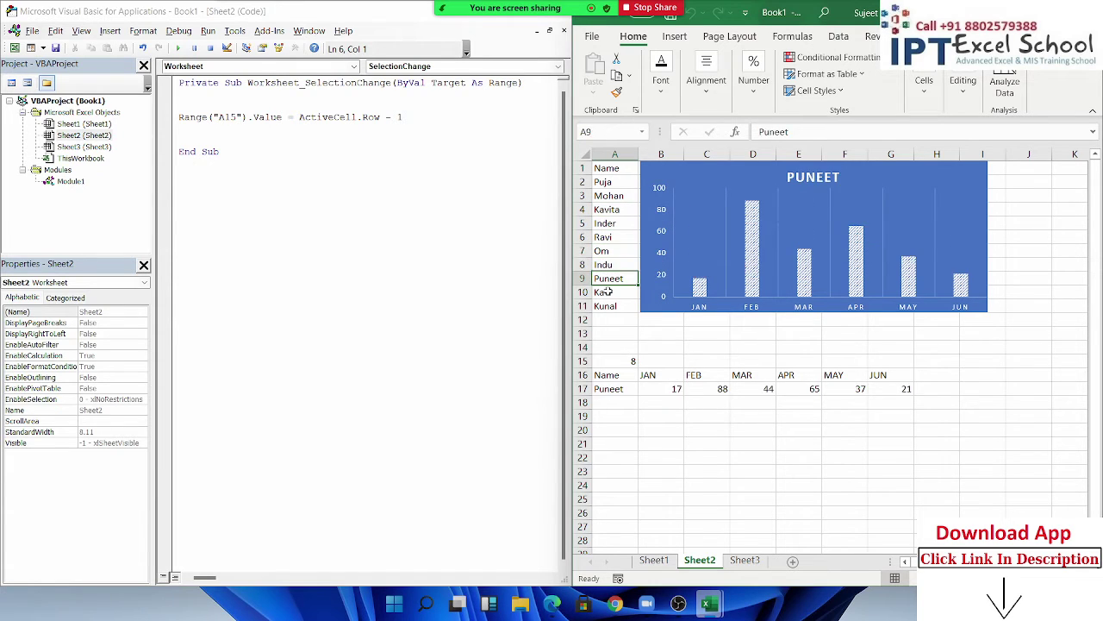
pyautogui.click(604, 292)
pyautogui.click(604, 265)
pyautogui.click(605, 237)
pyautogui.click(605, 210)
pyautogui.click(606, 196)
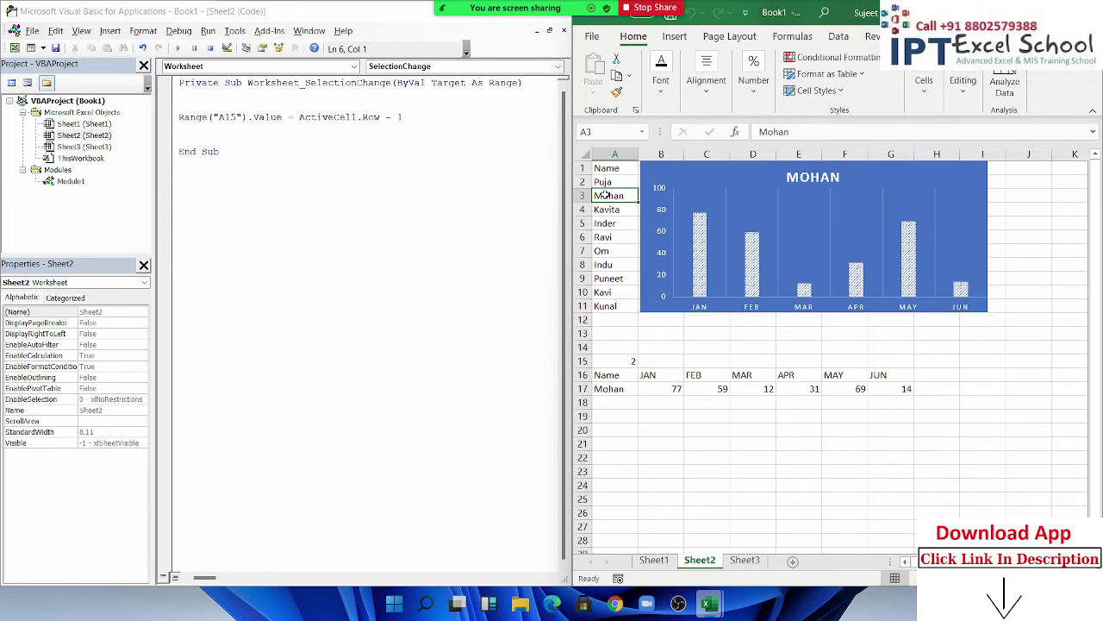
# Test the chart on A2, an empty row, A11 and A6, ending with 61, 84, 24, 82, 15, 60.
pyautogui.click(233, 150)
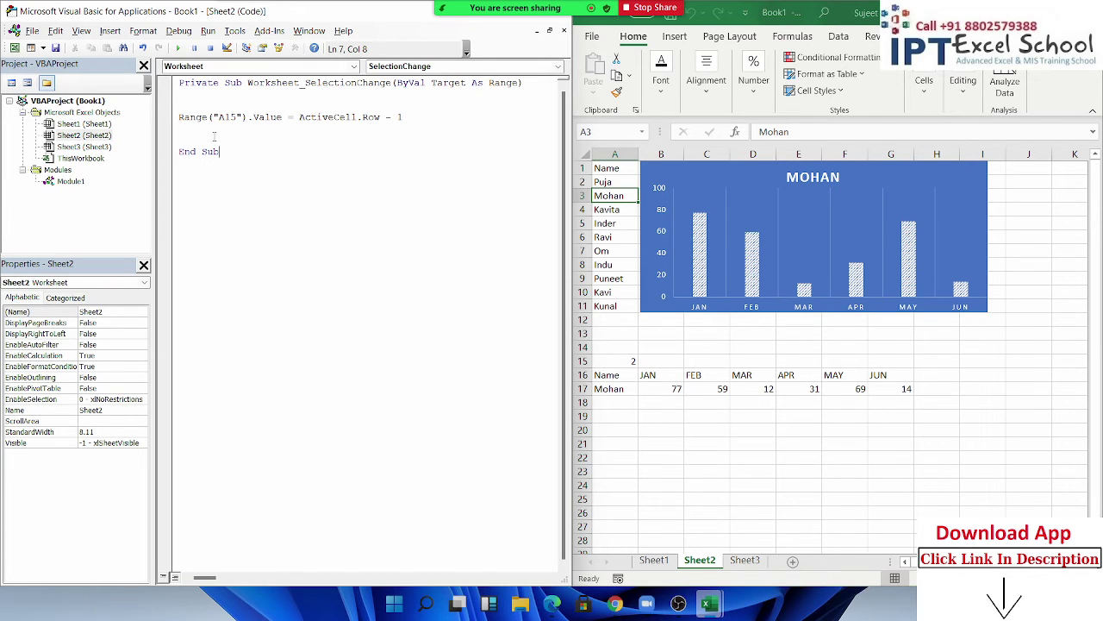
pyautogui.click(213, 136)
pyautogui.click(603, 183)
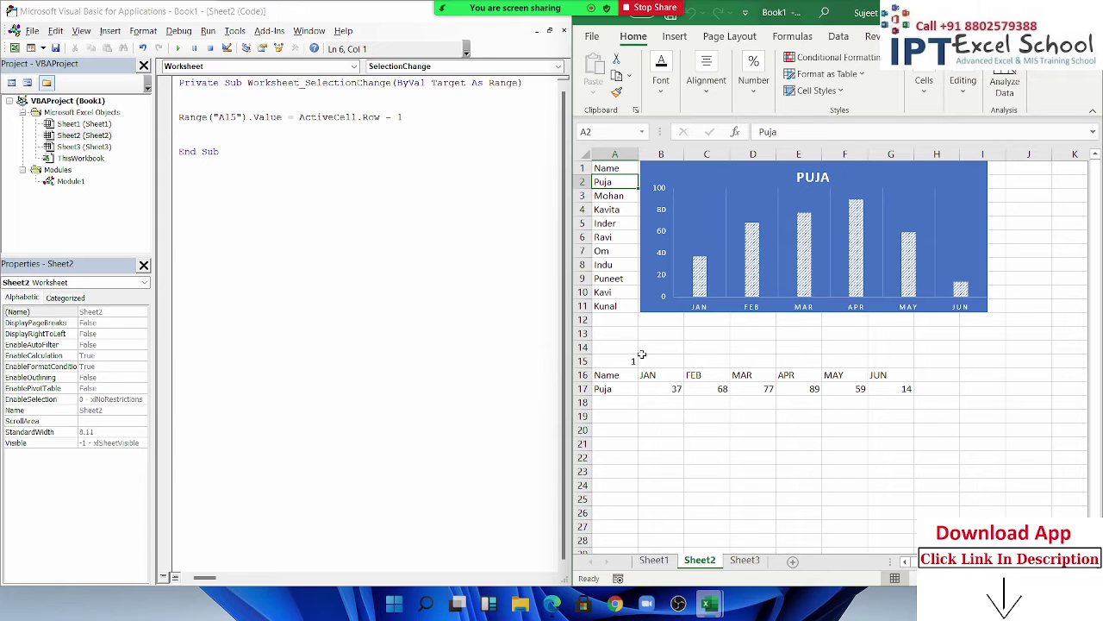
pyautogui.click(632, 334)
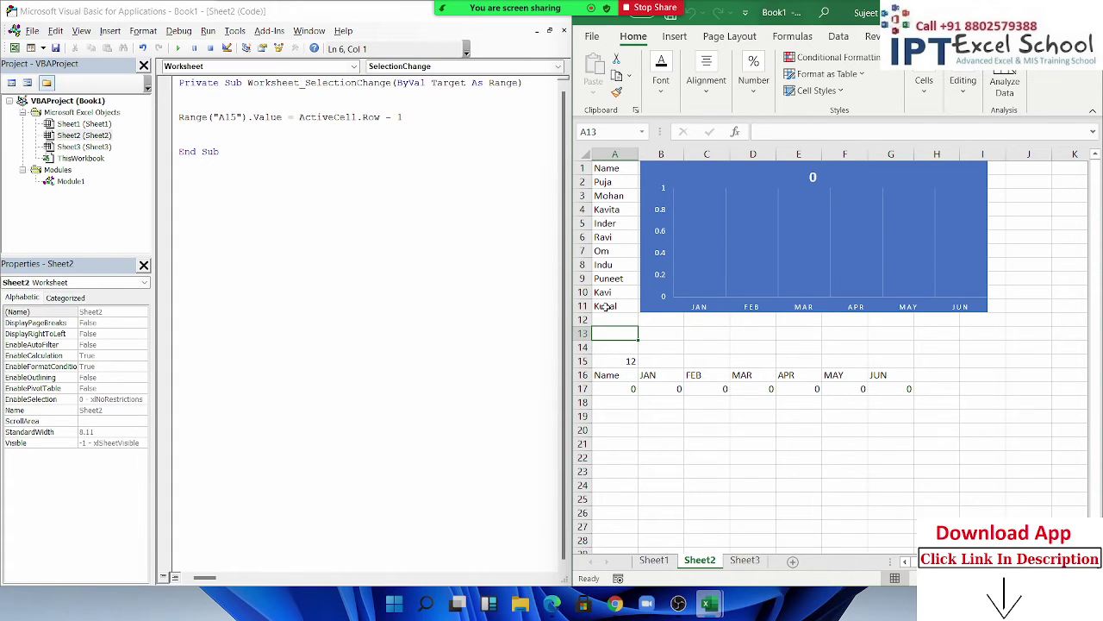
pyautogui.click(608, 306)
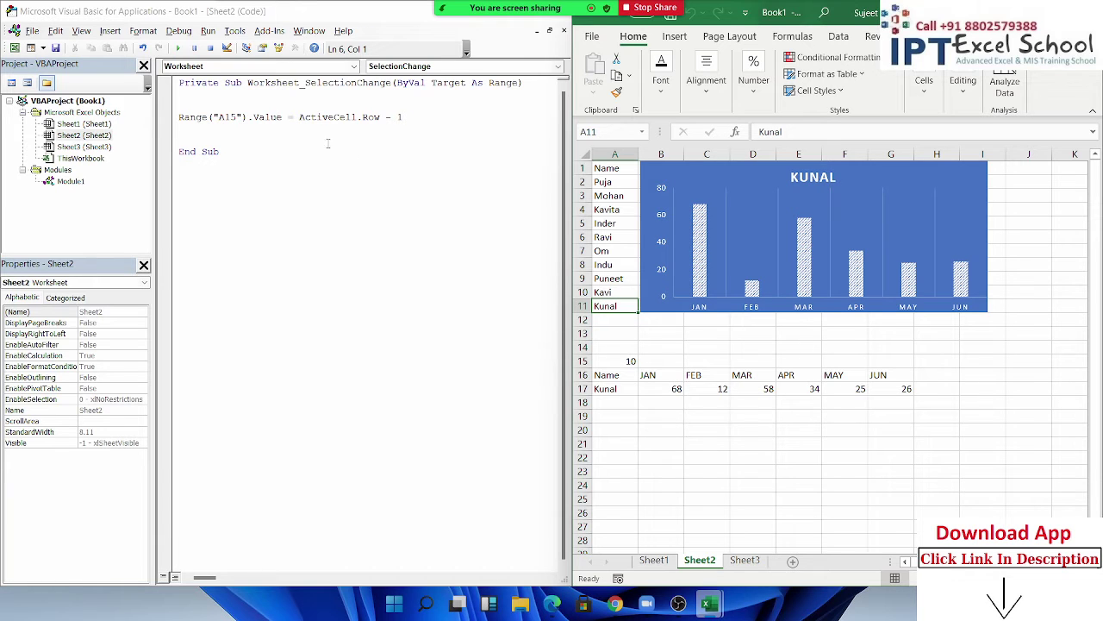
pyautogui.click(606, 234)
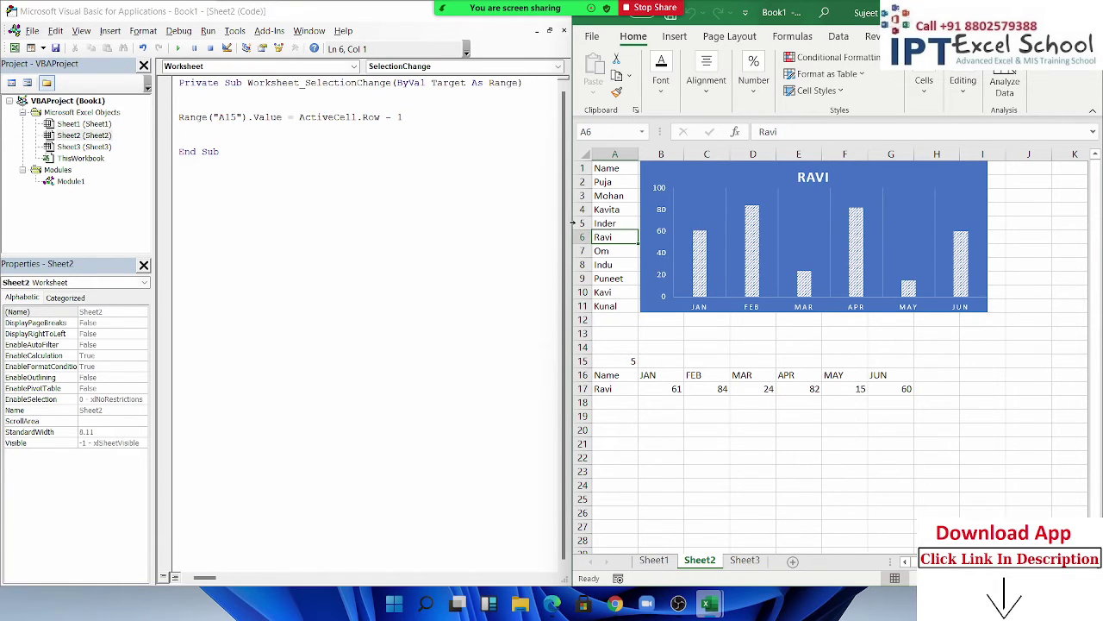
pyautogui.click(231, 108)
# Declare r and c As Long on a new line above the Range("A15") line.
pyautogui.press('Return')
pyautogui.press('Return')
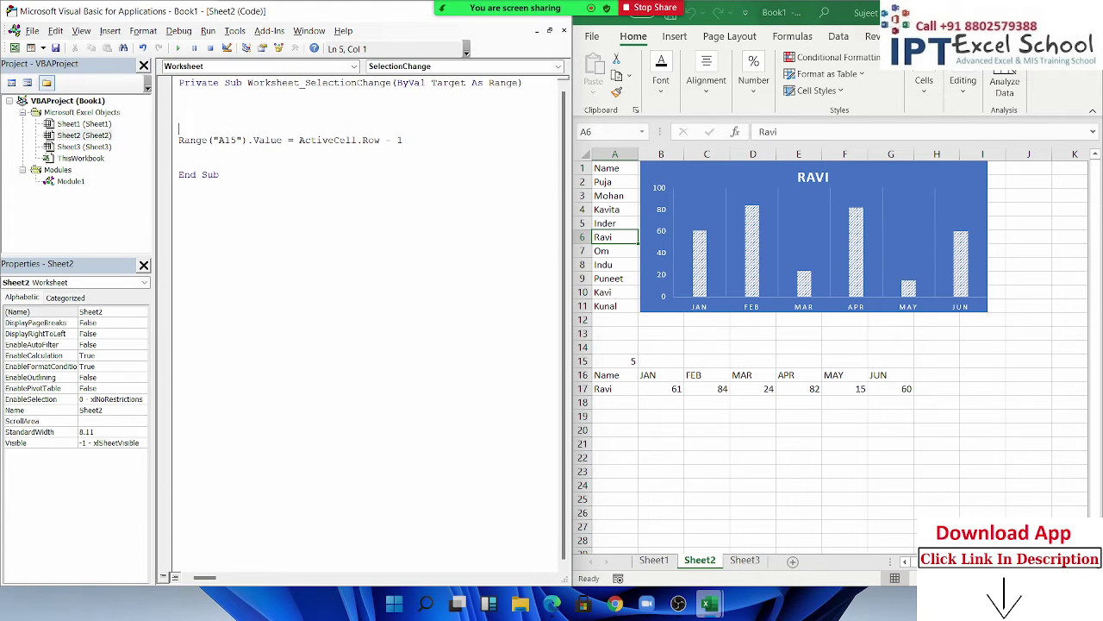
pyautogui.press('Up')
pyautogui.press('Up')
pyautogui.write('if')
pyautogui.press('BackSpace')
pyautogui.press('BackSpace')
pyautogui.press('BackSpace')
pyautogui.press('BackSpace')
pyautogui.write('dim ')
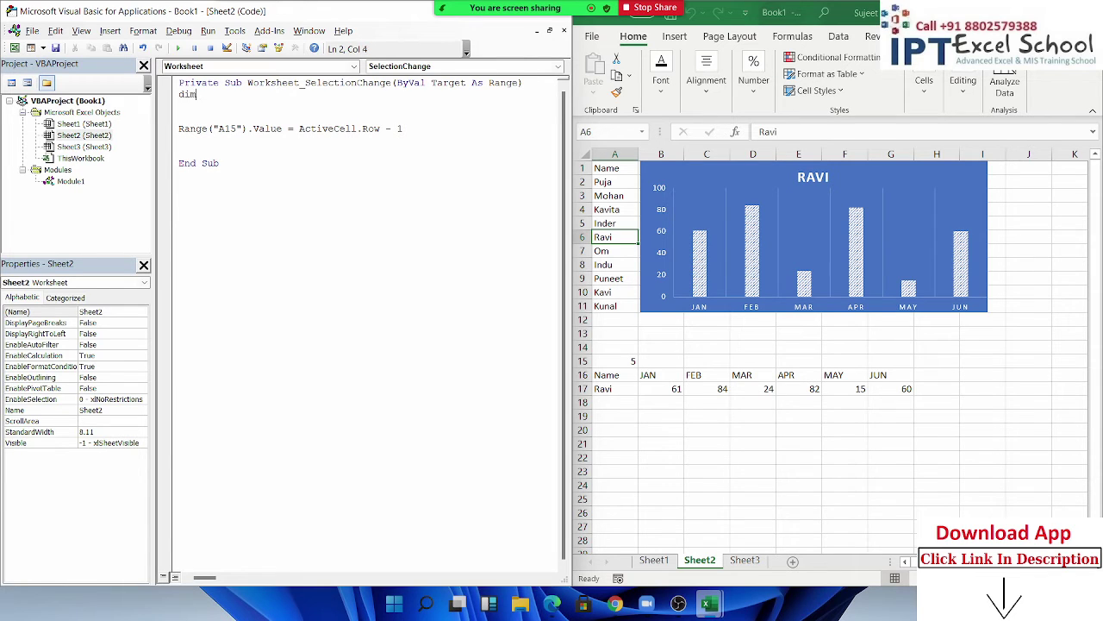
pyautogui.write('r as')
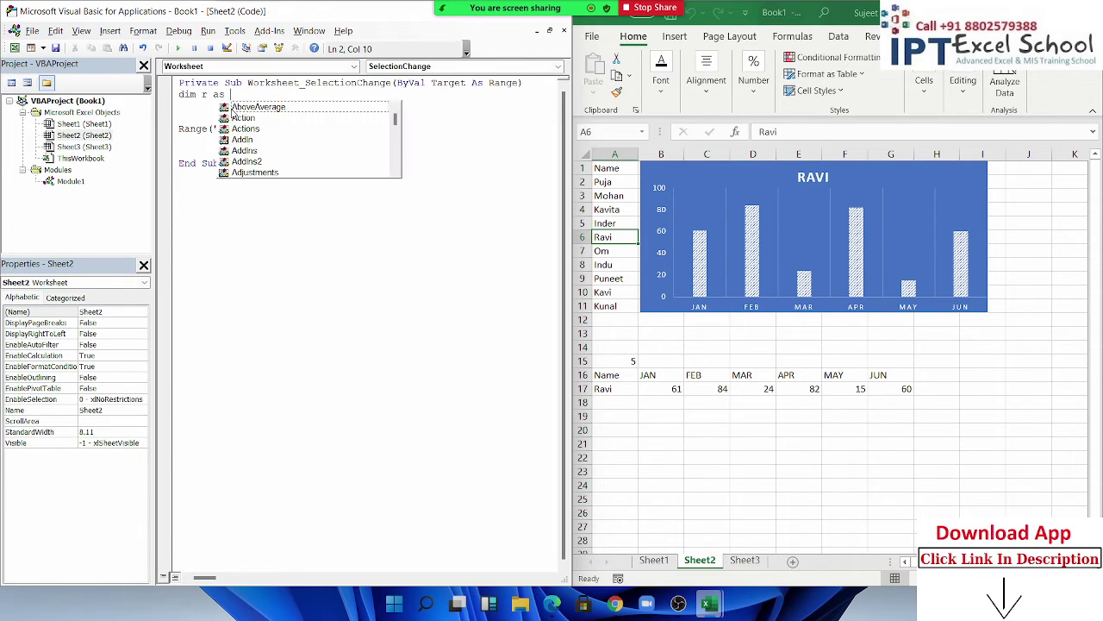
pyautogui.press('BackSpace')
pyautogui.press('BackSpace')
pyautogui.press('BackSpace')
pyautogui.write(',')
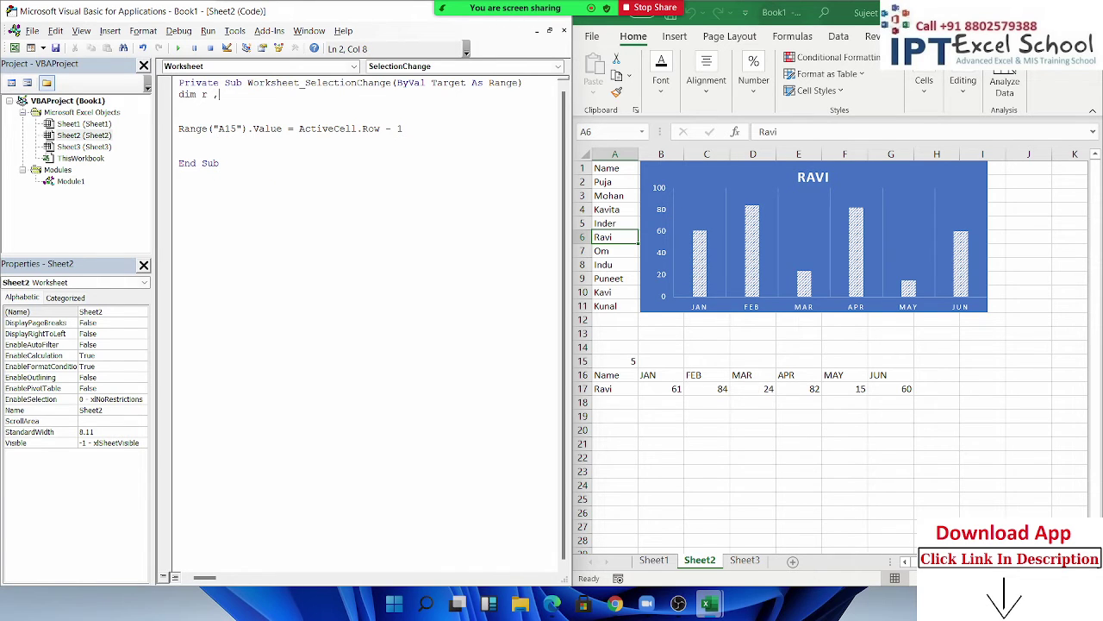
pyautogui.write('c as ')
pyautogui.write('long')
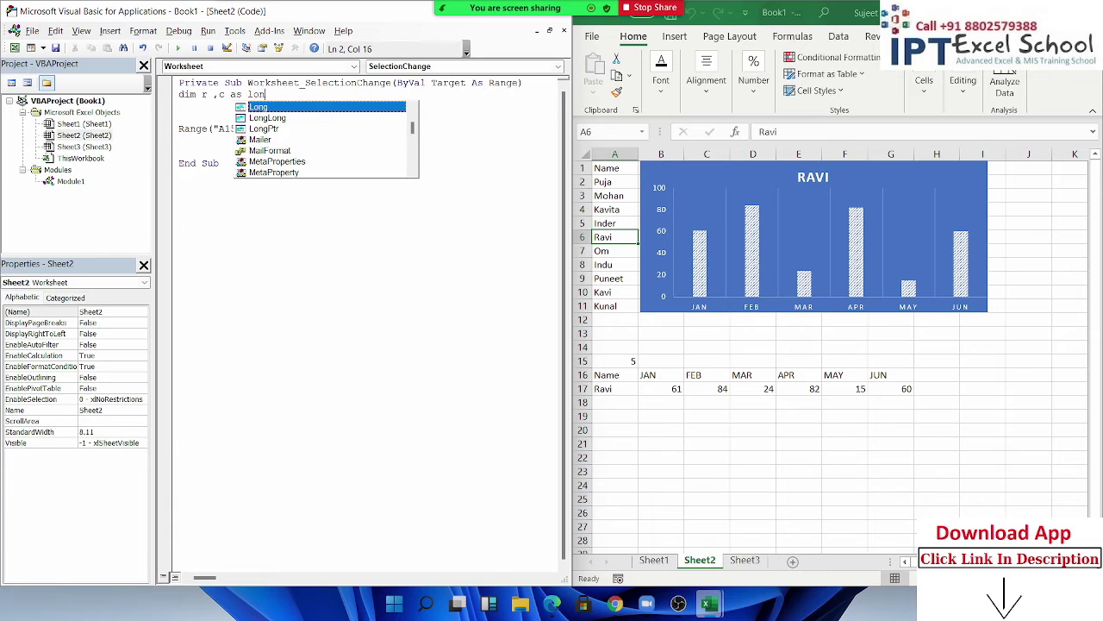
pyautogui.press('Return')
pyautogui.press('Return')
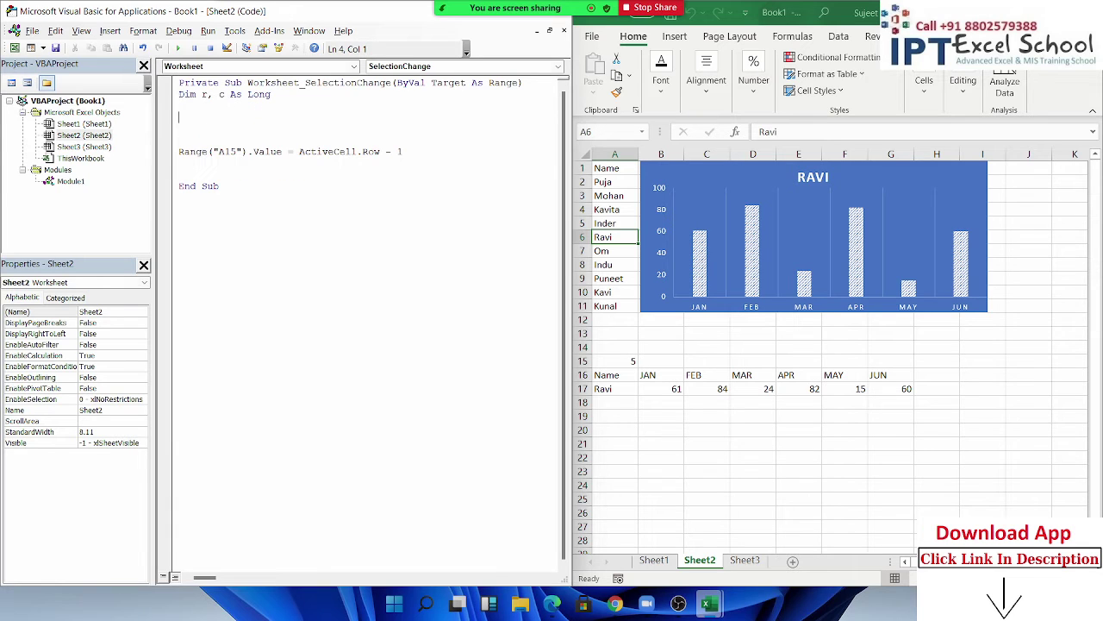
# Set r = ActiveCell.Row and c = ActiveCell.Column, leaving a blank line before the A15 update.
pyautogui.write('r=')
pyautogui.write('ac')
pyautogui.write('tice')
pyautogui.write('ll')
pyautogui.press('BackSpace')
pyautogui.press('BackSpace')
pyautogui.press('BackSpace')
pyautogui.press('BackSpace')
pyautogui.press('BackSpace')
pyautogui.write('v')
pyautogui.write('ecell')
pyautogui.write('.ro')
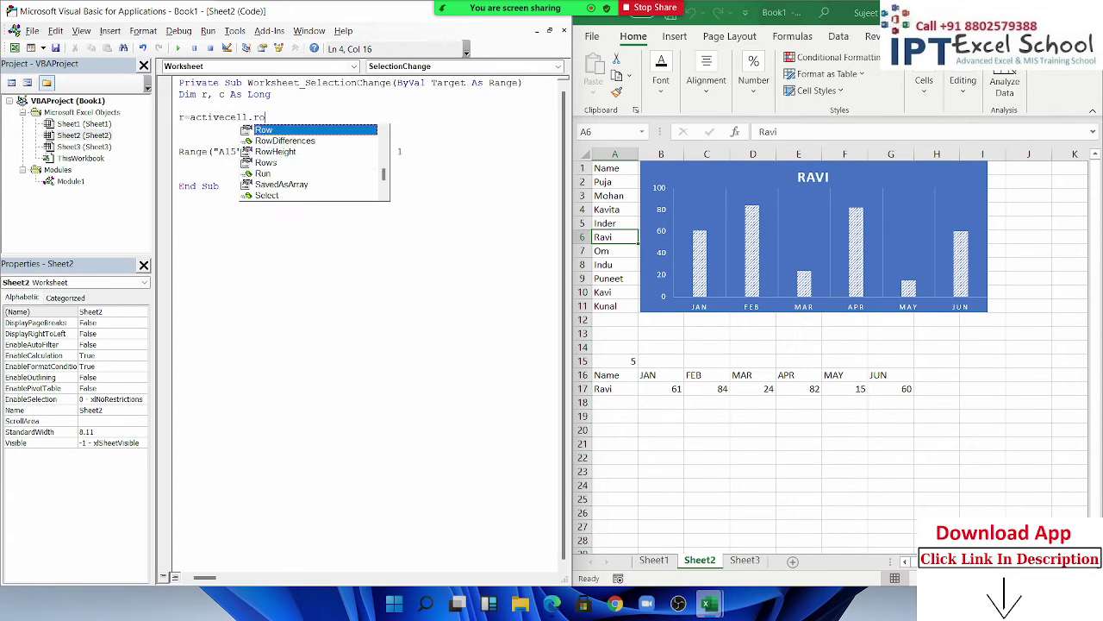
pyautogui.press('Tab')
pyautogui.press('Return')
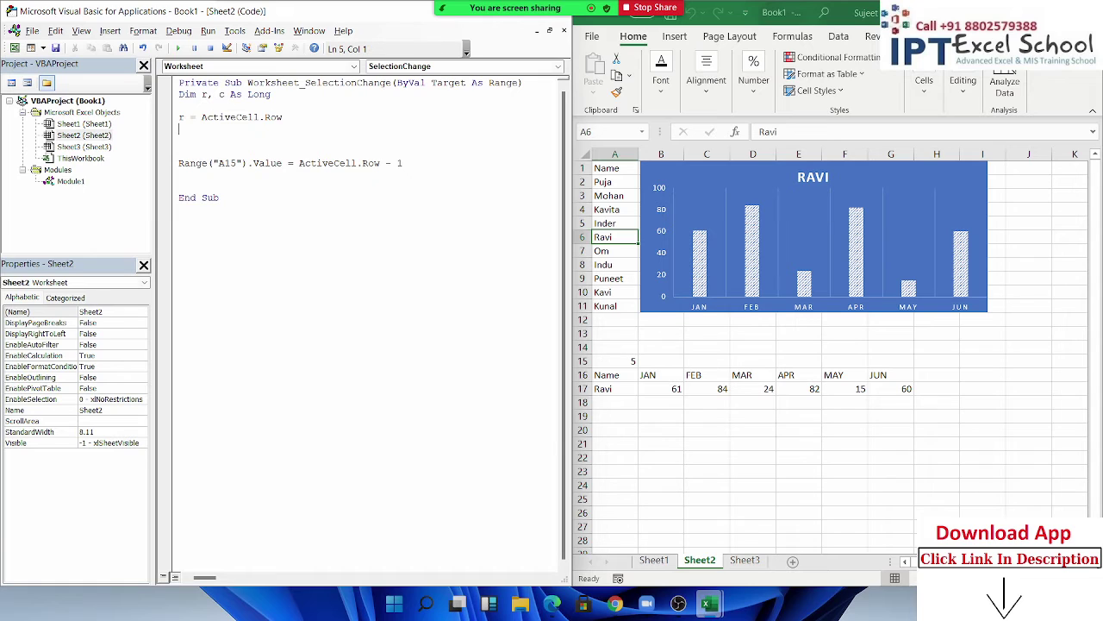
pyautogui.write('c=')
pyautogui.write('actic')
pyautogui.press('BackSpace')
pyautogui.write('v')
pyautogui.write('ecell')
pyautogui.write('.c')
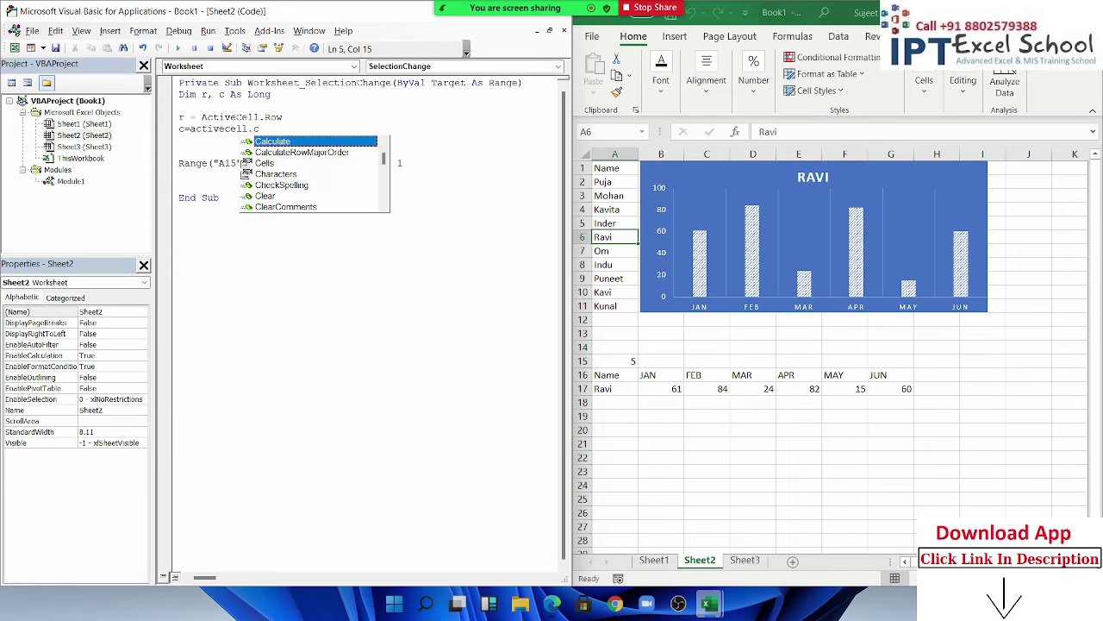
pyautogui.write('ol')
pyautogui.press('Tab')
pyautogui.press('Return')
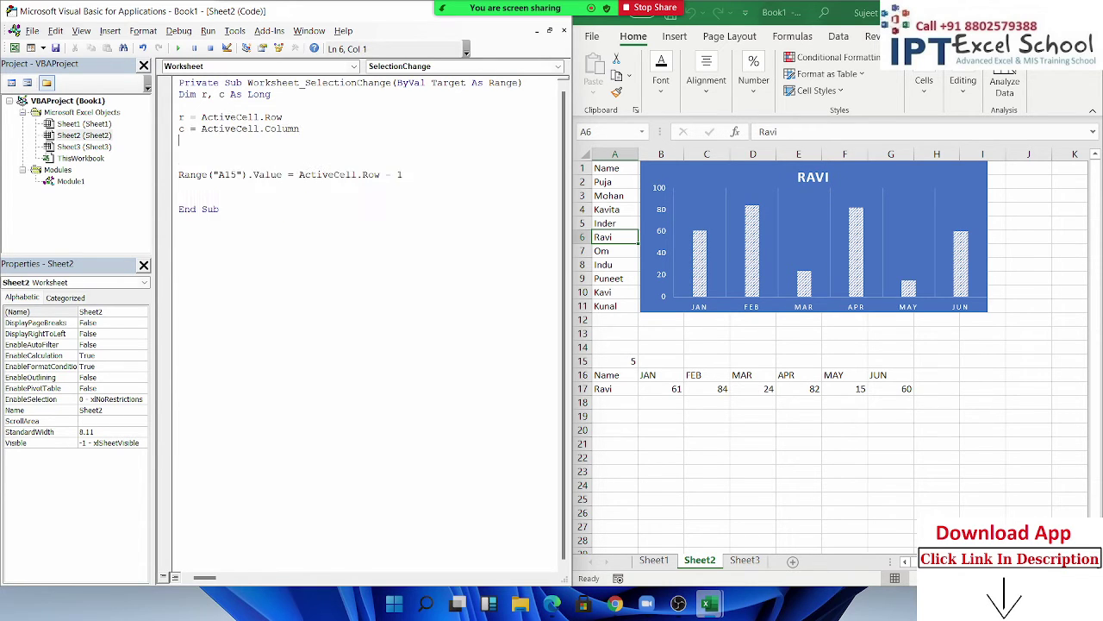
pyautogui.press('Return')
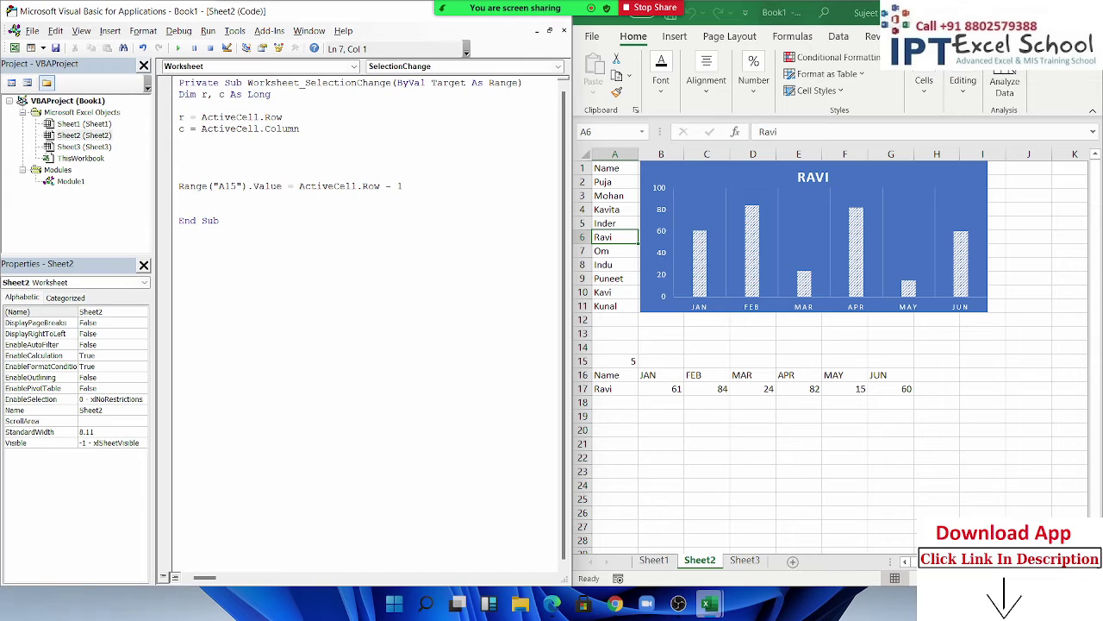
# Wrap the Range("A15") line in If r > 1 And r <= 11 And c = 1 Then … End If.
pyautogui.write('if ')
pyautogui.write('r')
pyautogui.write('>')
pyautogui.write('2')
pyautogui.press('BackSpace')
pyautogui.press('BackSpace')
pyautogui.write('1 ')
pyautogui.write('and ')
pyautogui.write('r<')
pyautogui.write('=')
pyautogui.write('11 ')
pyautogui.write('and c')
pyautogui.write('=1 t')
pyautogui.write('hen')
pyautogui.click(191, 199)
pyautogui.press('Delete')
pyautogui.write('end ')
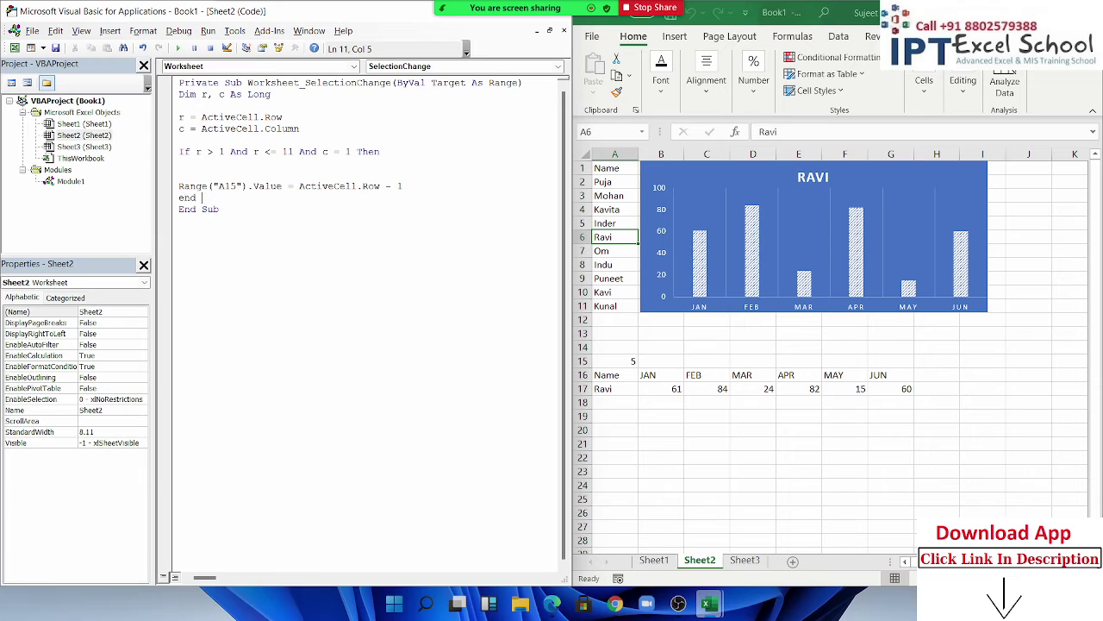
pyautogui.write('if')
pyautogui.click(202, 168)
pyautogui.press('Delete')
pyautogui.press('Up')
pyautogui.press('Up')
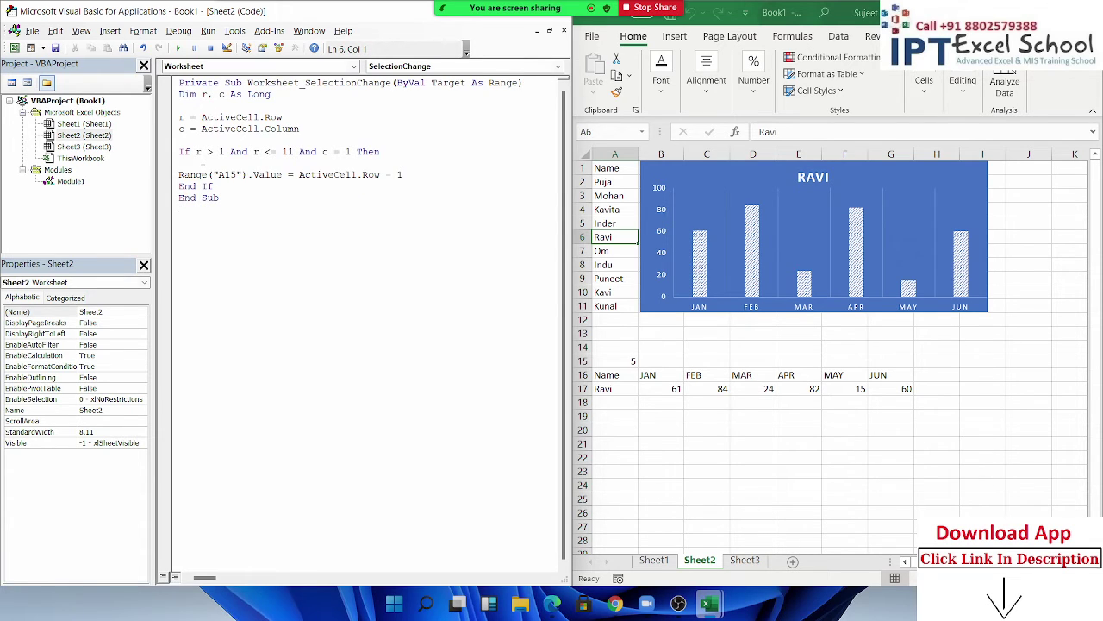
# Click names in A2:A11 and the header, ending with A15 at 9 and chart values 47, 78, 71, 17, 77, 35.
pyautogui.click(610, 291)
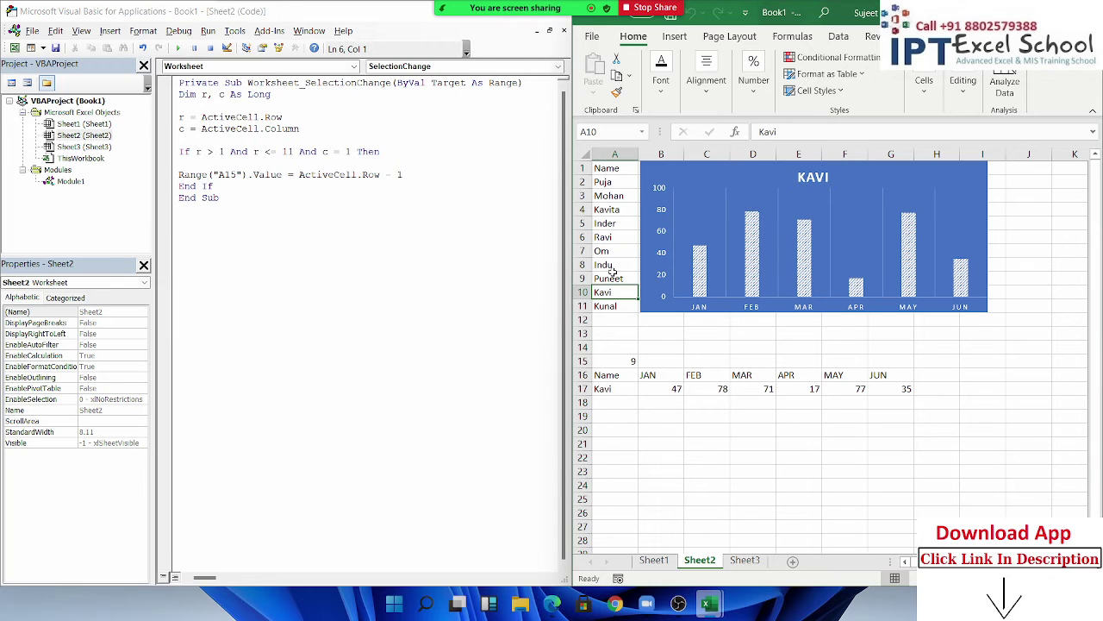
pyautogui.click(614, 265)
pyautogui.click(612, 237)
pyautogui.click(610, 195)
pyautogui.click(609, 169)
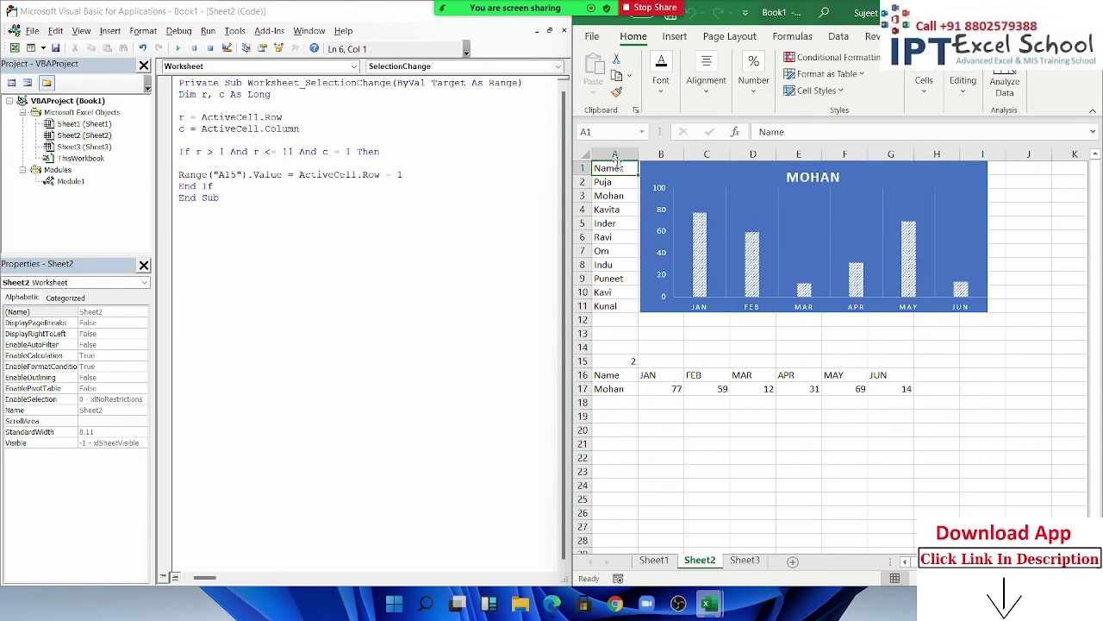
pyautogui.click(608, 182)
pyautogui.click(609, 196)
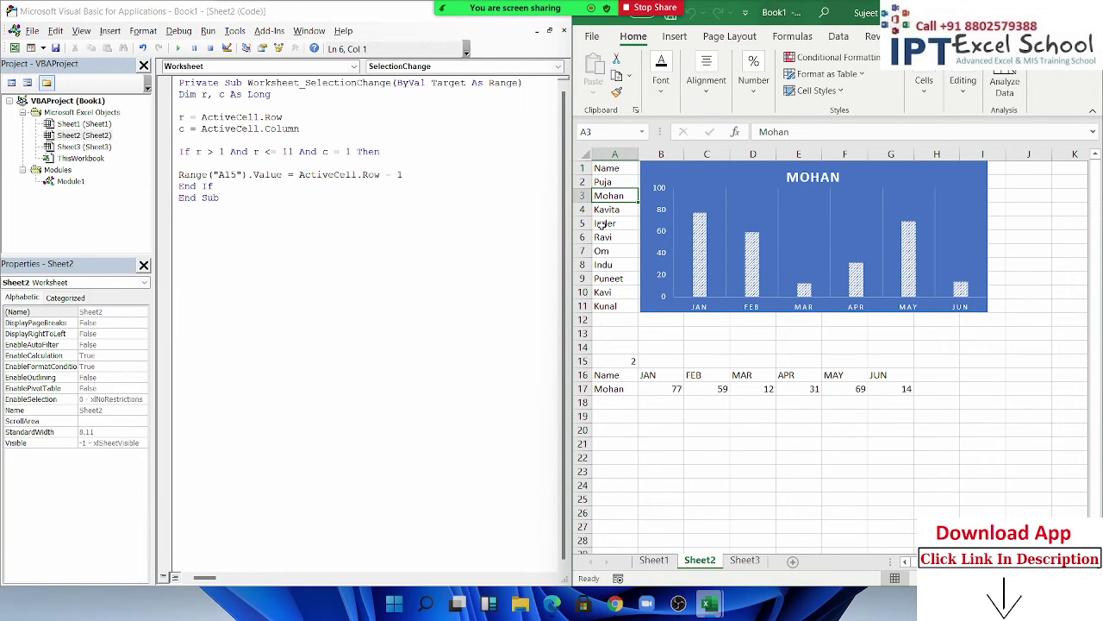
pyautogui.click(604, 223)
pyautogui.click(602, 250)
pyautogui.click(601, 265)
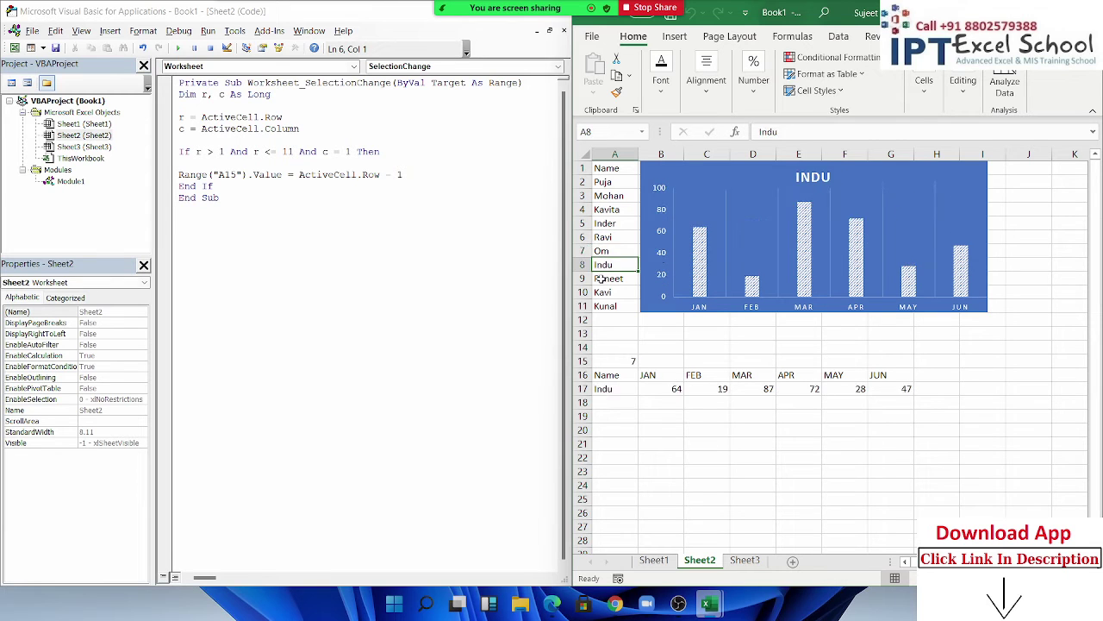
pyautogui.click(603, 279)
pyautogui.click(602, 291)
# Click cells outside the name list, including column A below it, confirming the chart stays unchanged.
pyautogui.click(702, 428)
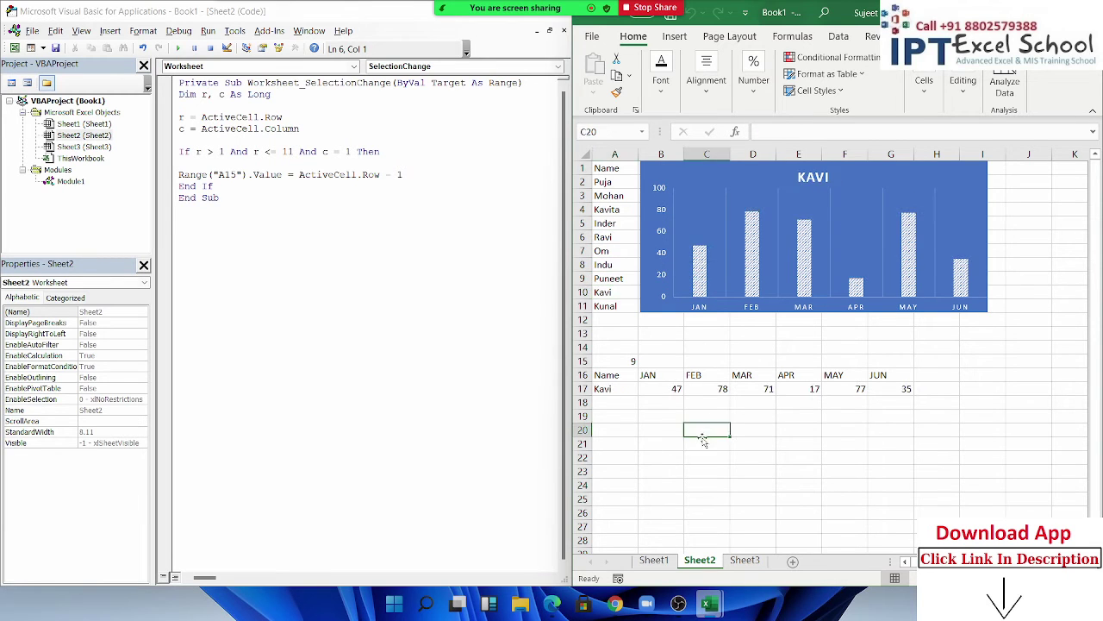
pyautogui.click(794, 456)
pyautogui.click(983, 375)
pyautogui.click(890, 358)
pyautogui.click(785, 344)
pyautogui.click(680, 334)
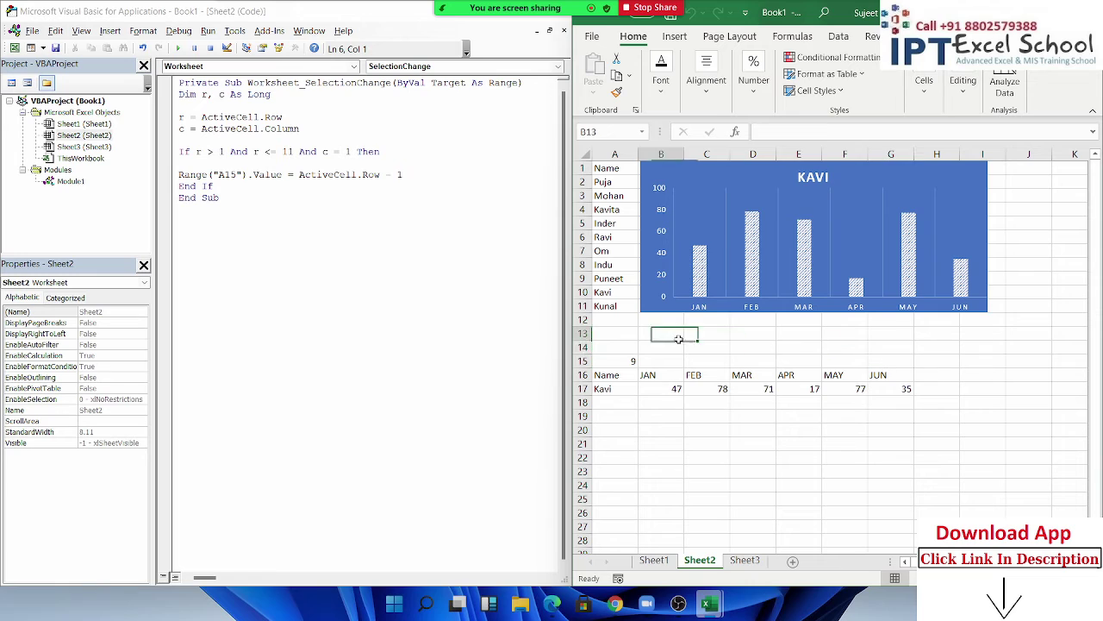
pyautogui.click(617, 343)
pyautogui.click(620, 401)
pyautogui.click(617, 457)
pyautogui.moveTo(639, 463); pyautogui.dragTo(686, 477)
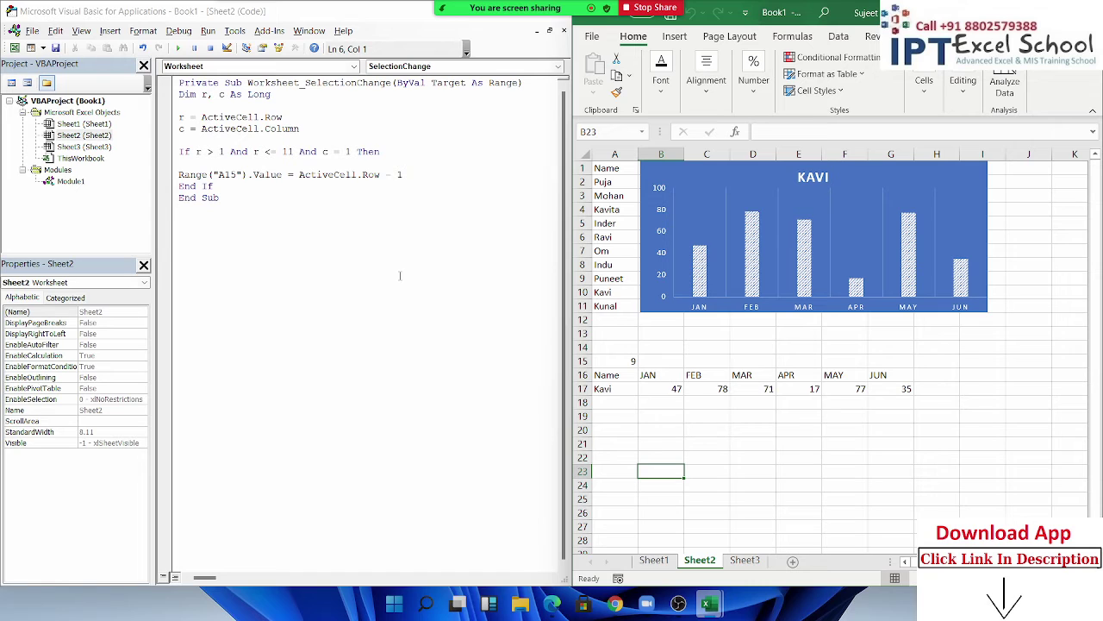
pyautogui.click(365, 250)
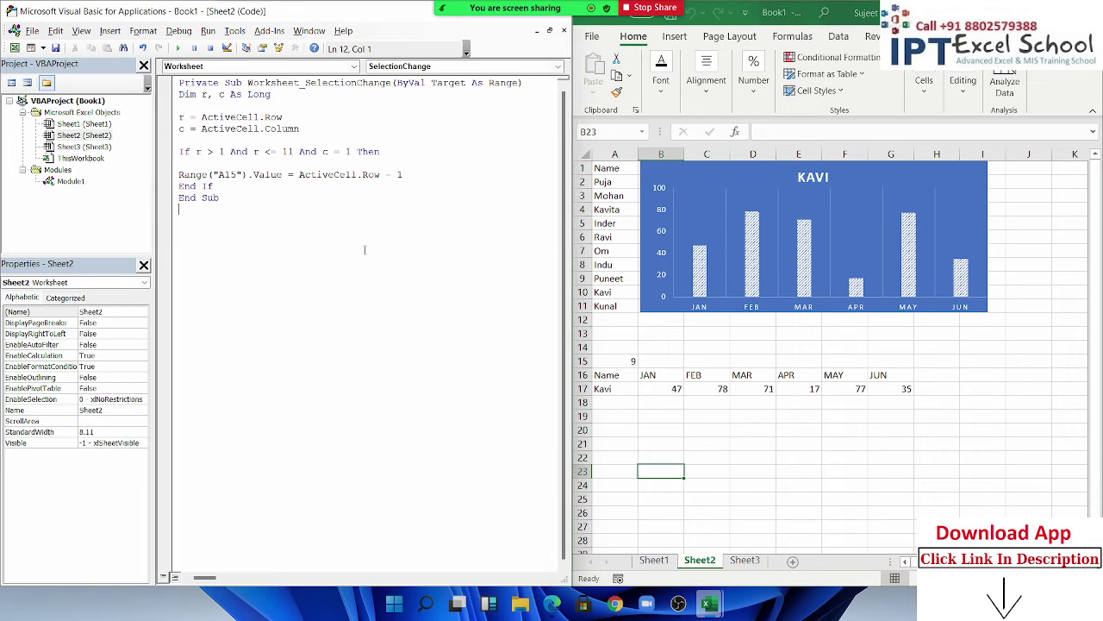
# Create Worksheet_Activate and type r=InputBox("Please Enter Password") inside it.
pyautogui.click(421, 69)
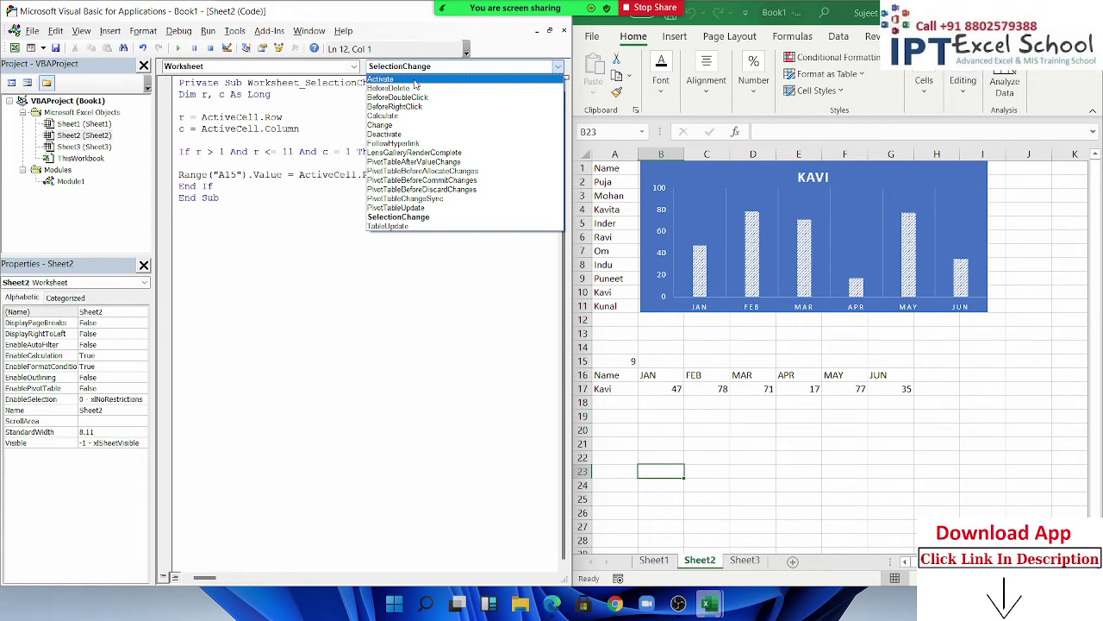
pyautogui.click(414, 84)
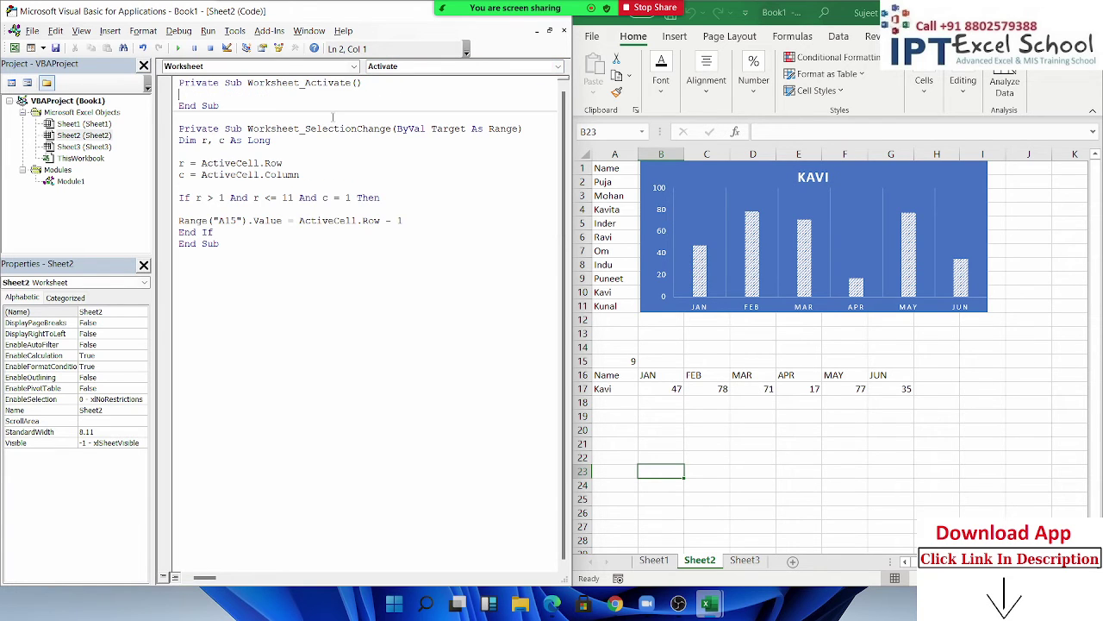
pyautogui.press('Return')
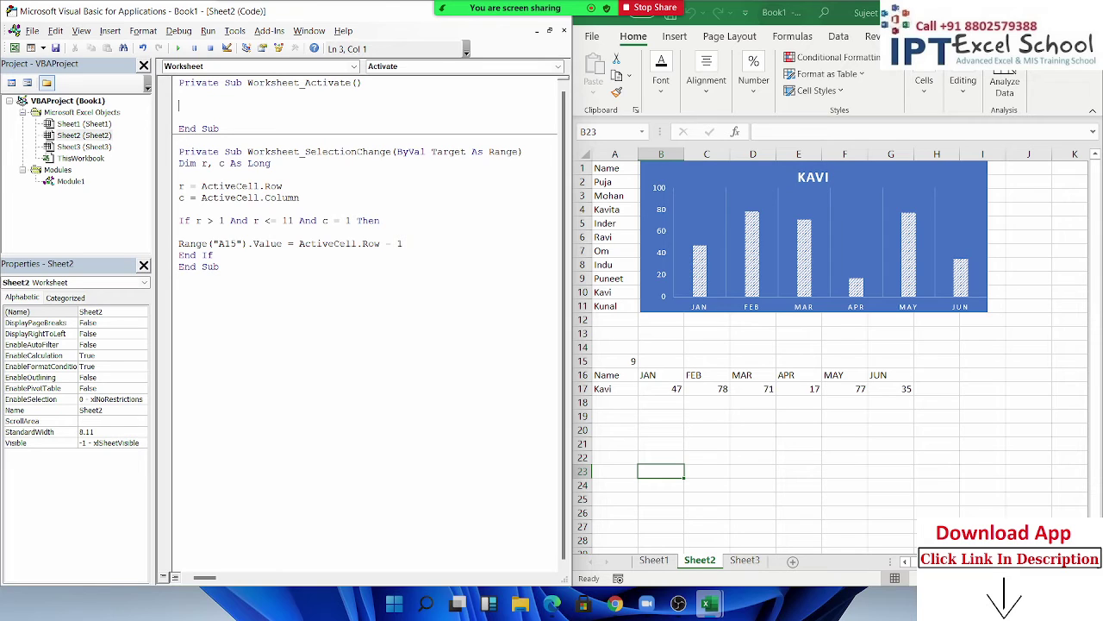
pyautogui.write('r=inp')
pyautogui.write('utbox')
pyautogui.write('("')
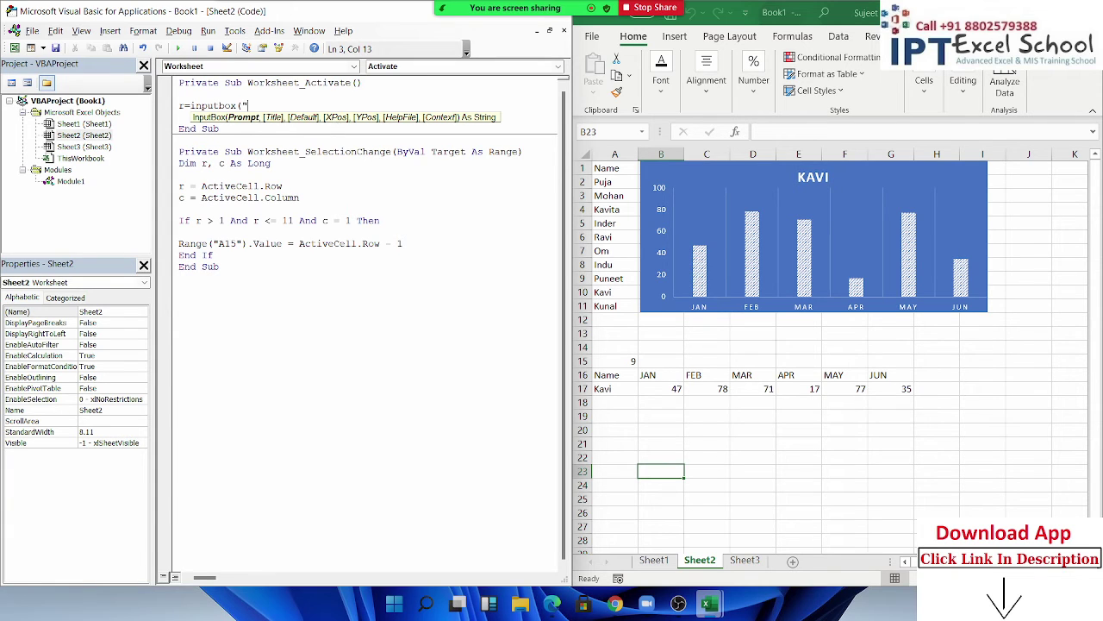
pyautogui.write('Please ')
pyautogui.write('Enter P')
pyautogui.write('asswor')
pyautogui.write('d"')
# Close the InputBox line and add blank lines around the password prompt.
pyautogui.press('Return')
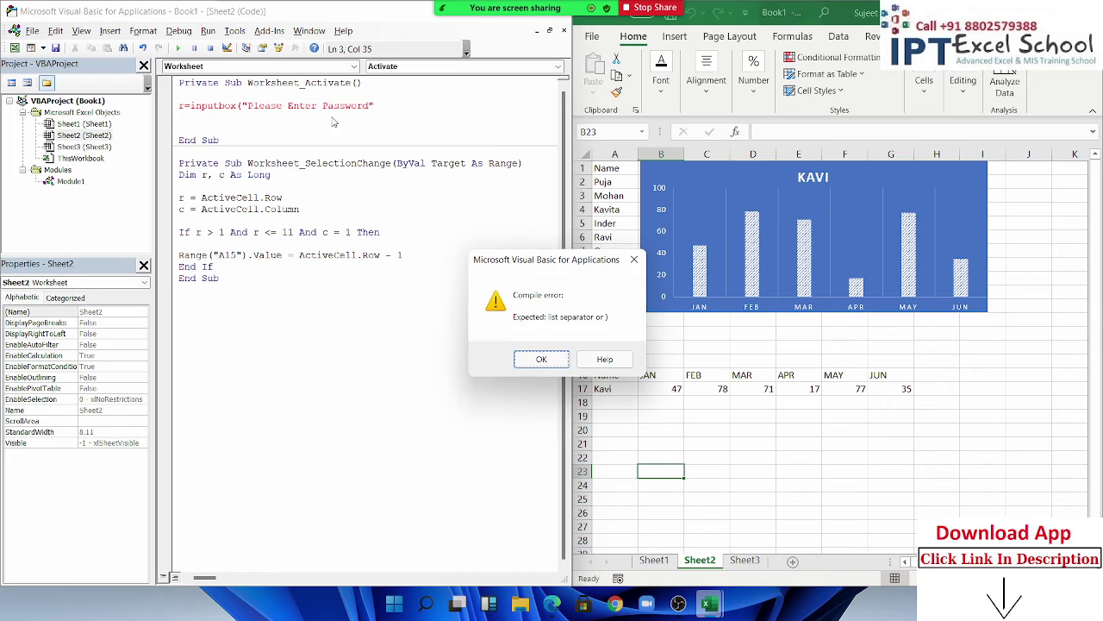
pyautogui.press('Return')
pyautogui.press('Return')
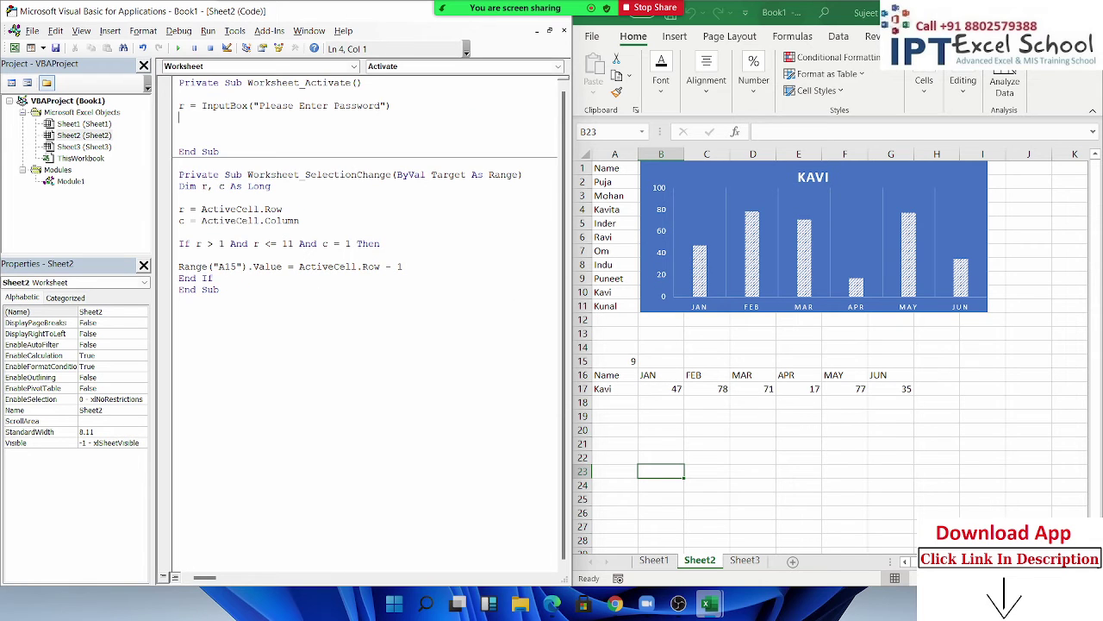
pyautogui.press('Return')
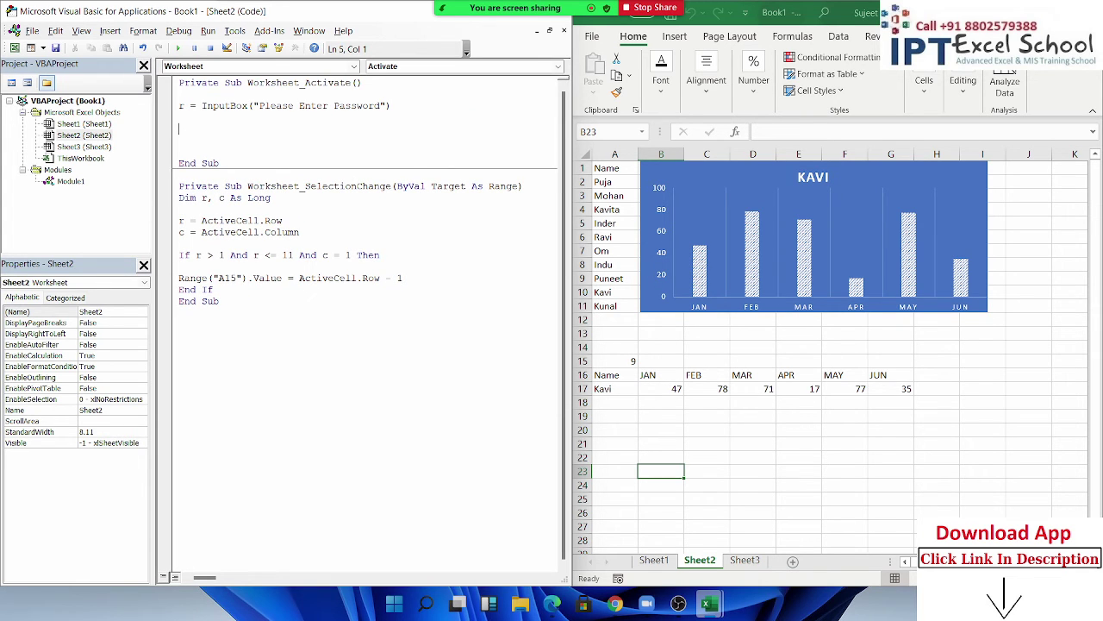
pyautogui.press('Up')
pyautogui.press('Up')
# Wrap the prompt in Do While r <> the set password … Loop, fixing the missing While error.
pyautogui.press('Return')
pyautogui.press('Return')
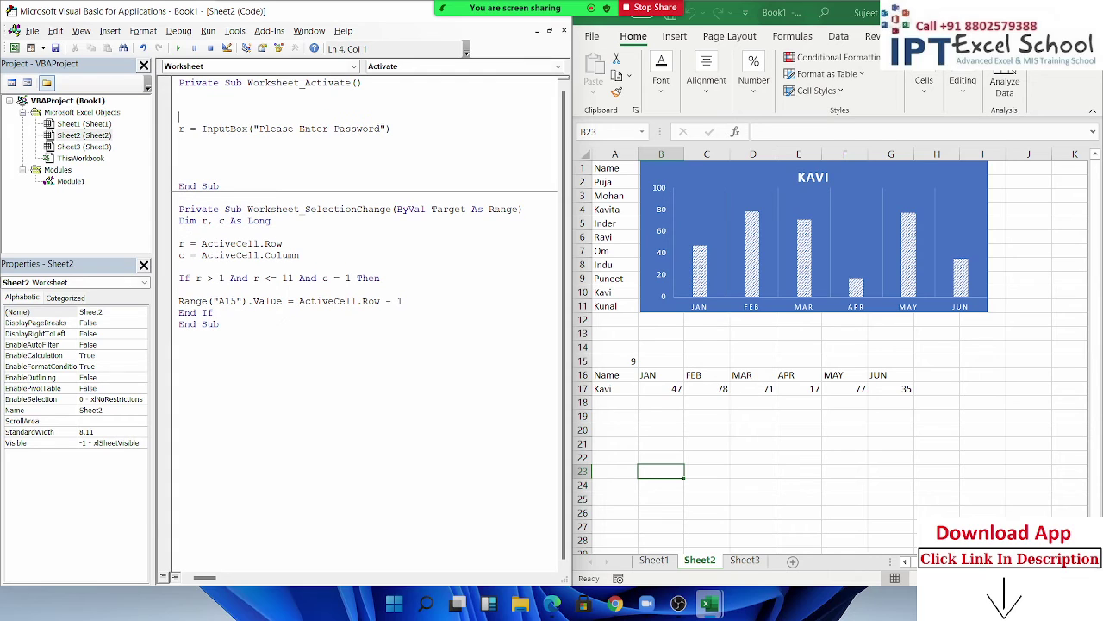
pyautogui.press('Down')
pyautogui.press('Down')
pyautogui.press('Down')
pyautogui.press('Up')
pyautogui.press('Up')
pyautogui.press('Up')
pyautogui.press('Down')
pyautogui.click(565, 357)
pyautogui.press('Left')
pyautogui.write('whi')
pyautogui.write('le')
pyautogui.press('Down')
pyautogui.press('Down')
pyautogui.write('loop')
pyautogui.press('Return')
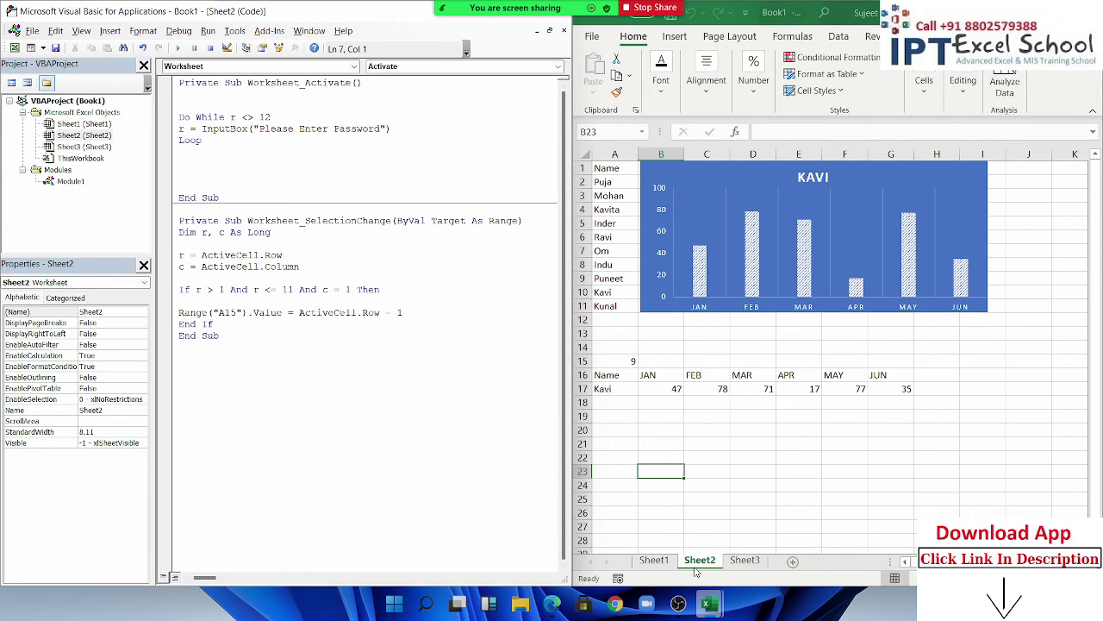
# Switch from Sheet1 back to Sheet2, enter the correct password, and check the cells are usable.
pyautogui.click(654, 560)
pyautogui.click(699, 560)
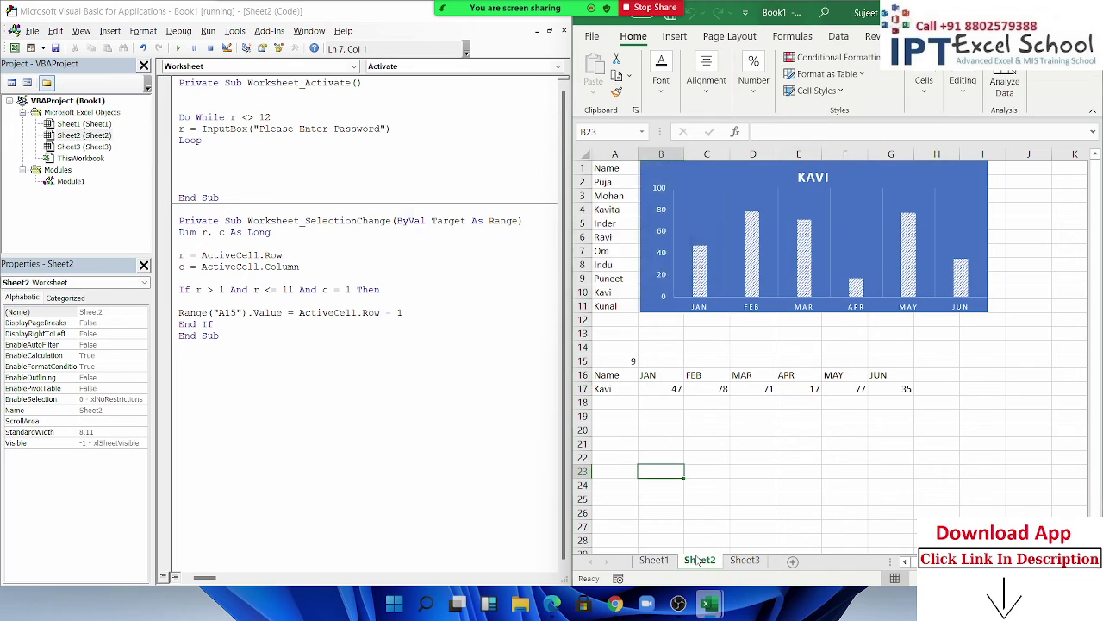
pyautogui.moveTo(500, 174); pyautogui.dragTo(697, 209)
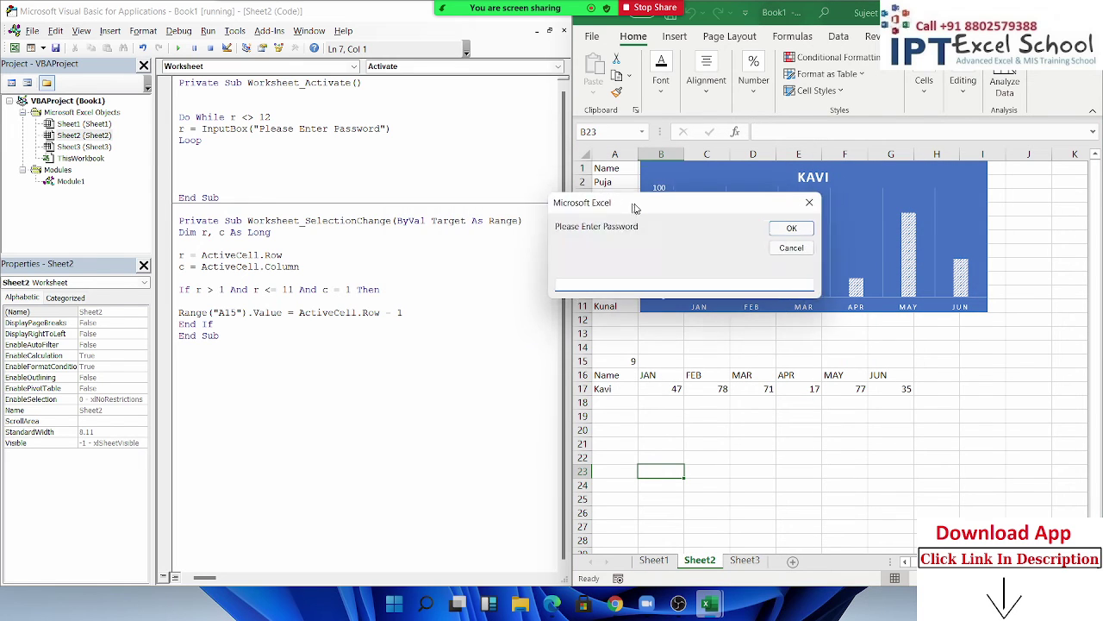
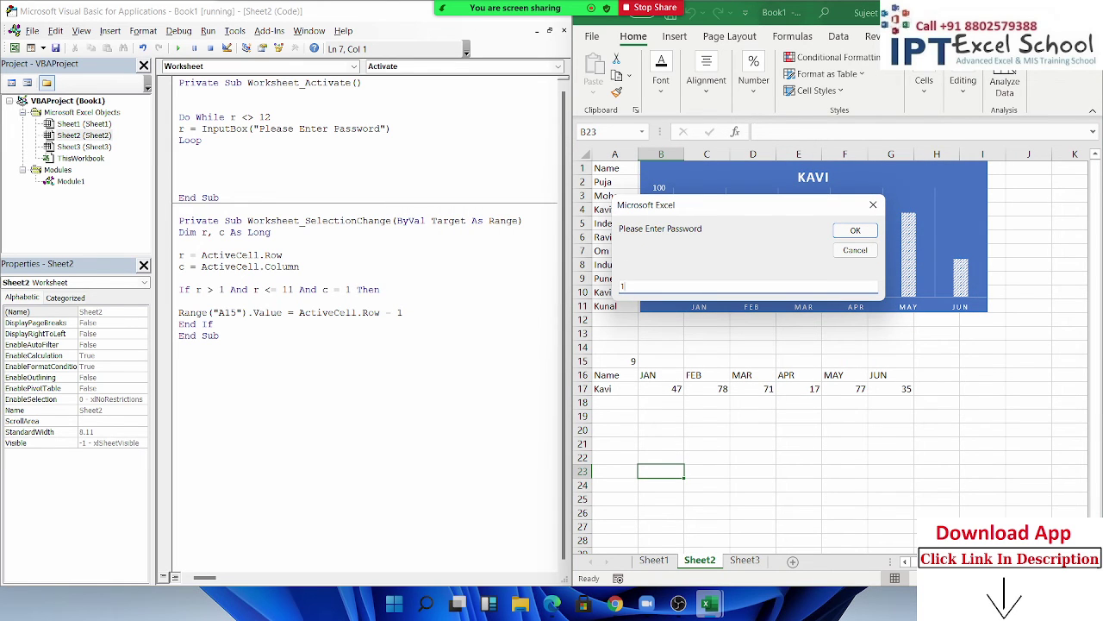
pyautogui.press('Return')
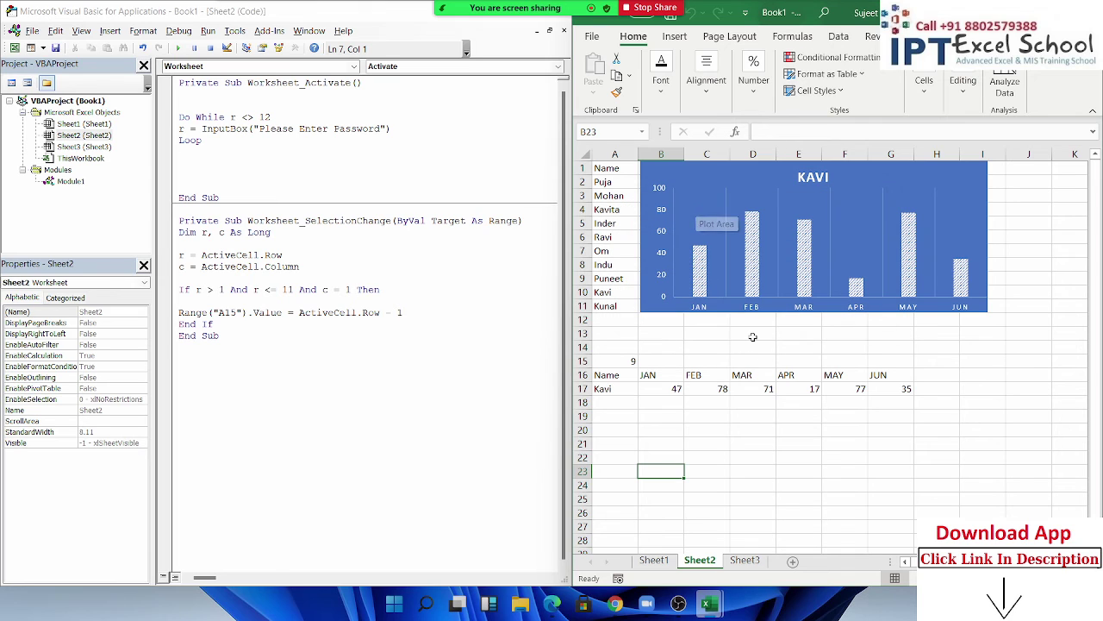
pyautogui.click(752, 360)
pyautogui.click(781, 428)
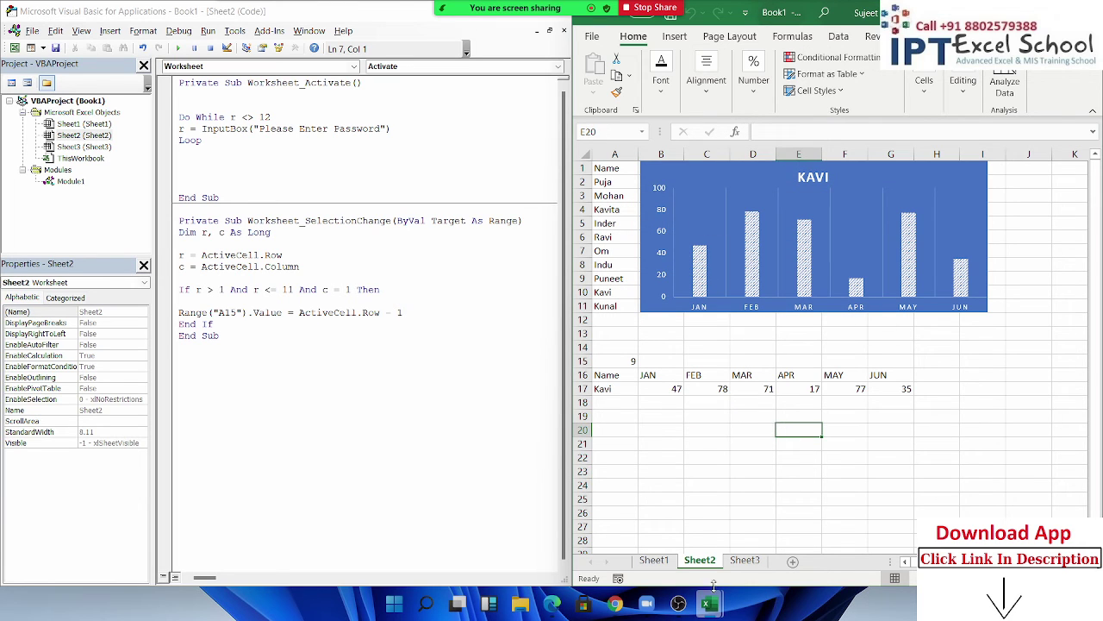
# Re-trigger the prompt, submit an empty and several wrong entries, then enter the correct password.
pyautogui.click(654, 561)
pyautogui.click(694, 560)
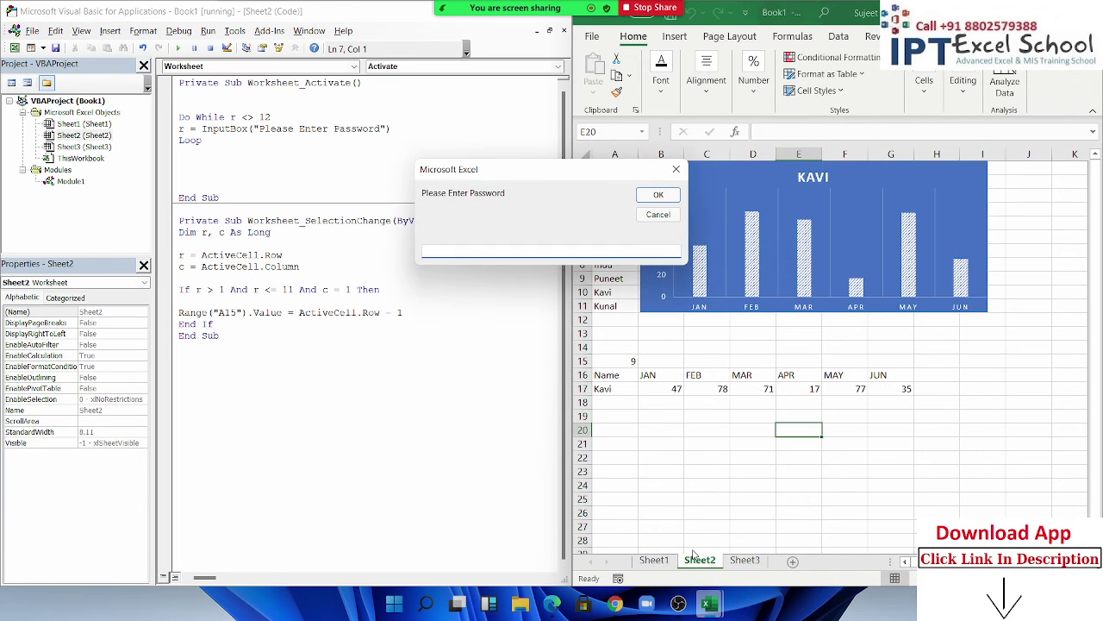
pyautogui.press('Return')
pyautogui.write('6')
pyautogui.press('Return')
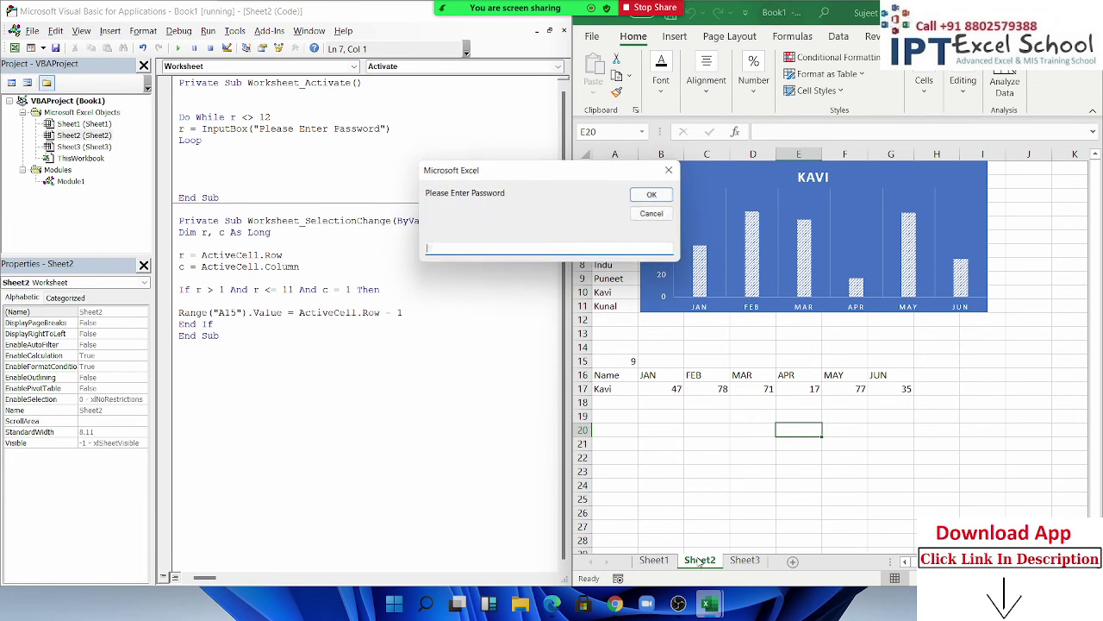
pyautogui.write('6')
pyautogui.press('Return')
pyautogui.write('6')
pyautogui.press('Return')
pyautogui.write('6')
pyautogui.press('Return')
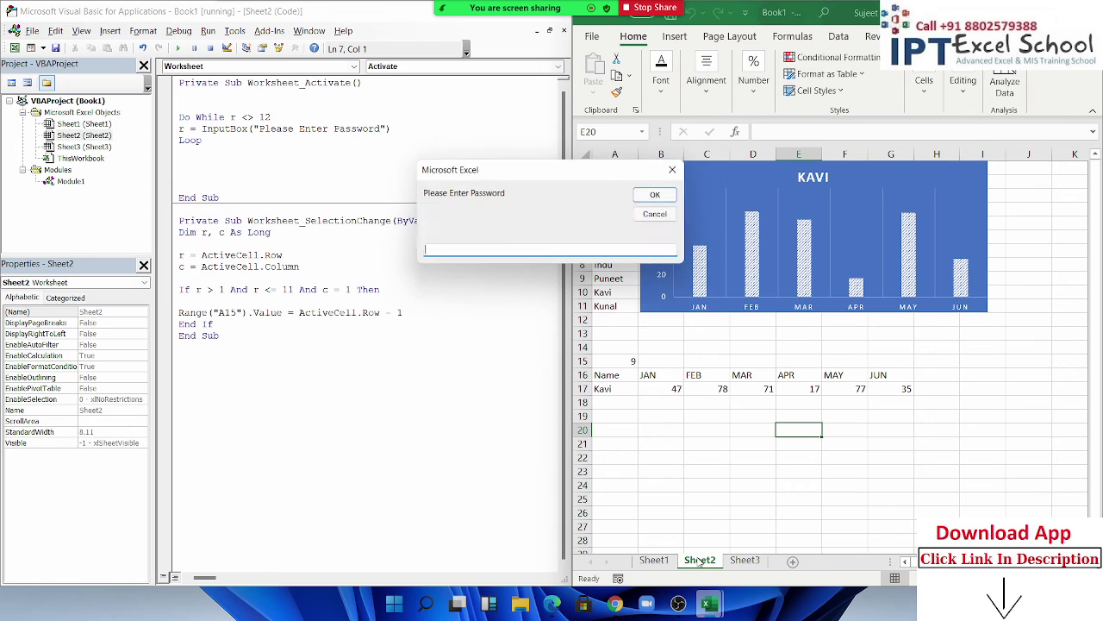
pyautogui.press('Return')
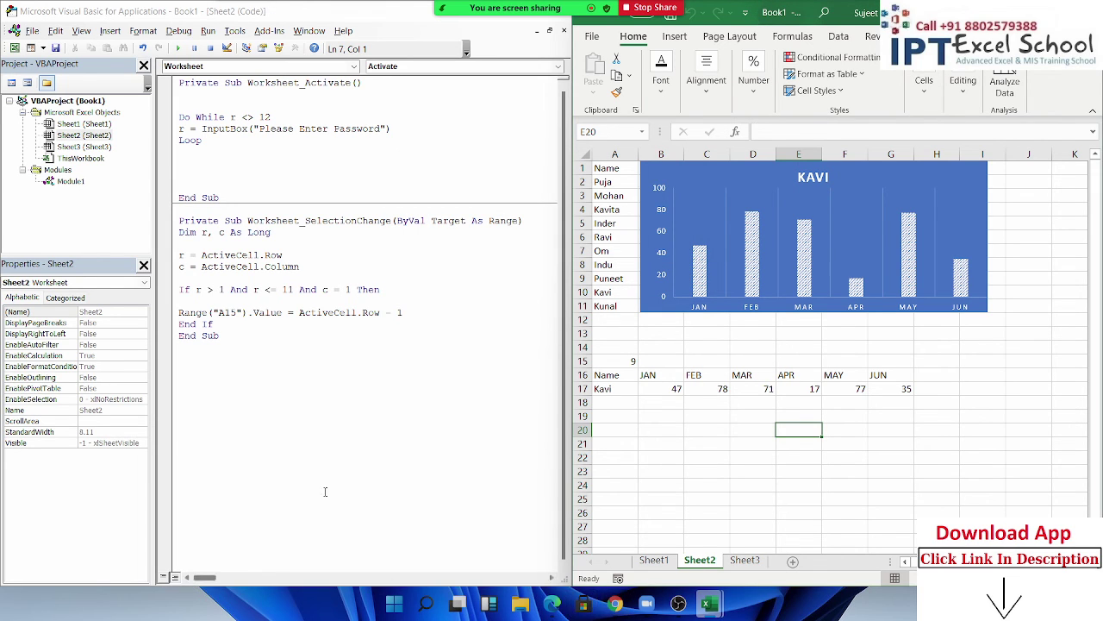
pyautogui.click(348, 394)
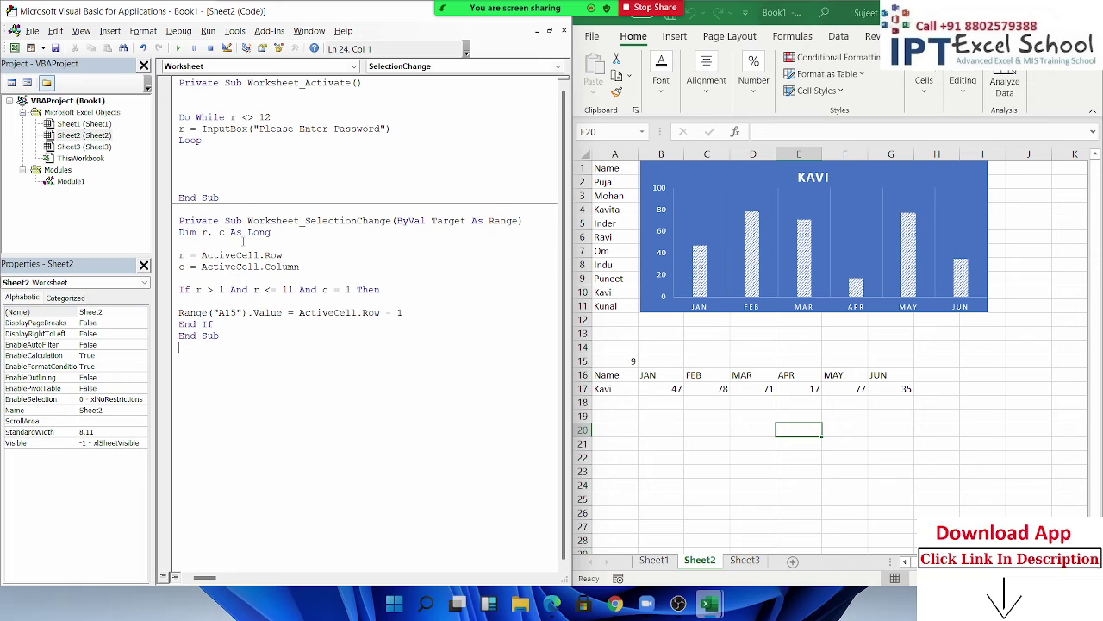
pyautogui.click(223, 150)
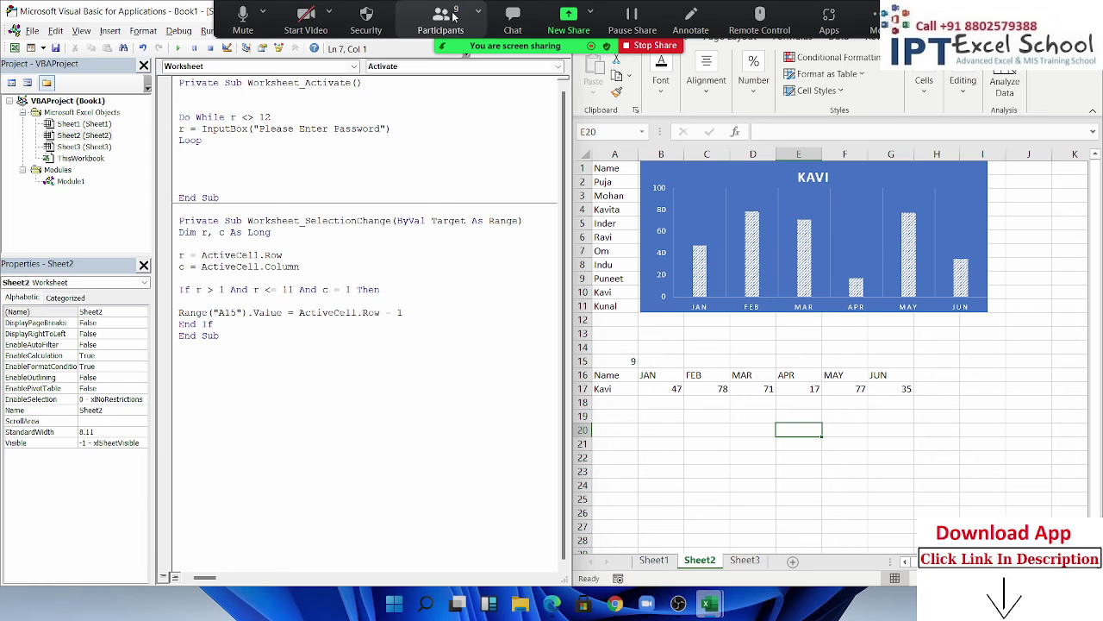
pyautogui.click(441, 18)
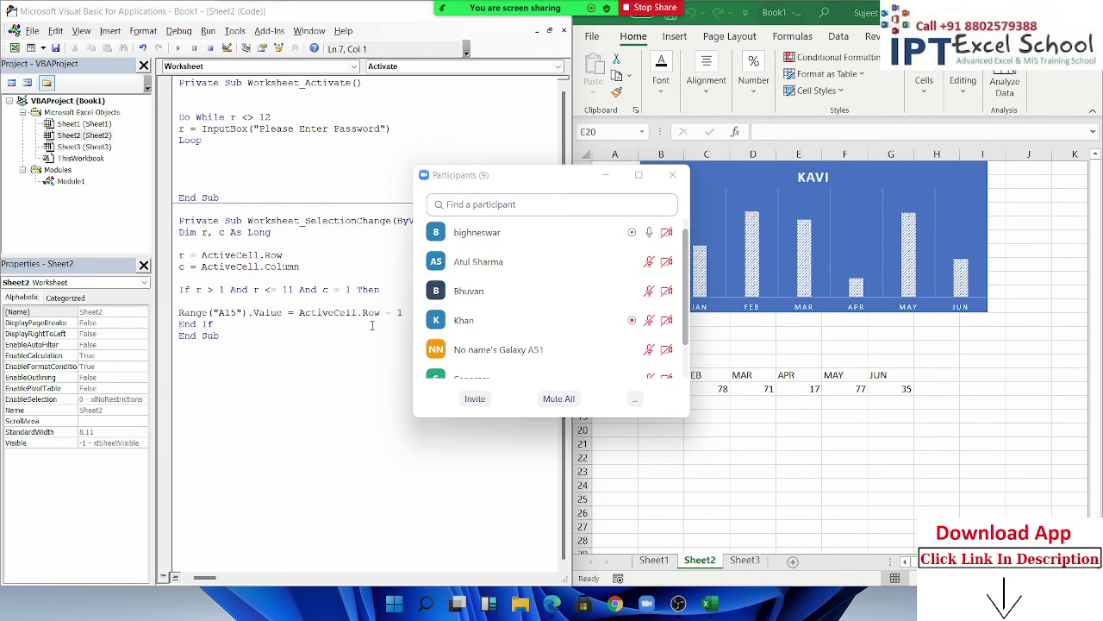
pyautogui.scroll(-1, 569, 328)
pyautogui.scroll(-1, 569, 327)
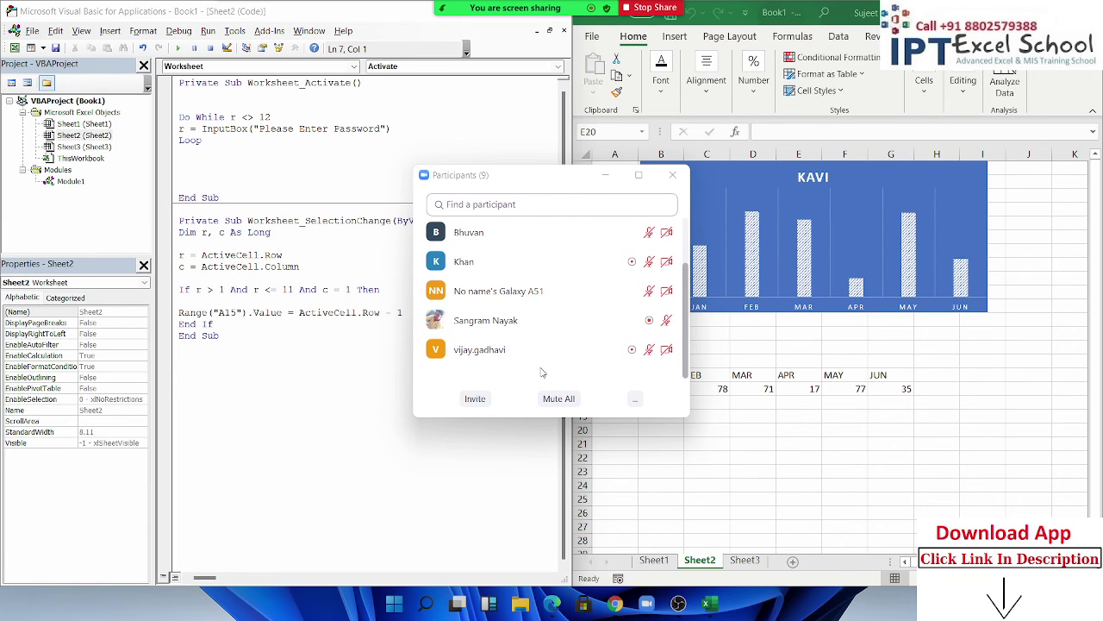
pyautogui.click(672, 175)
pyautogui.click(798, 429)
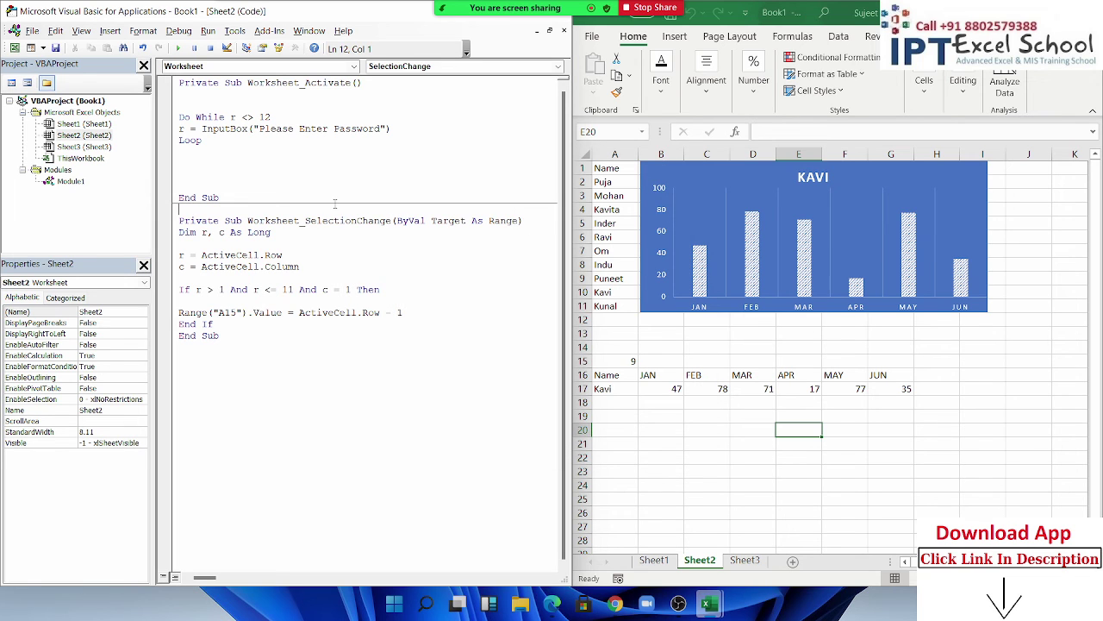
pyautogui.click(258, 431)
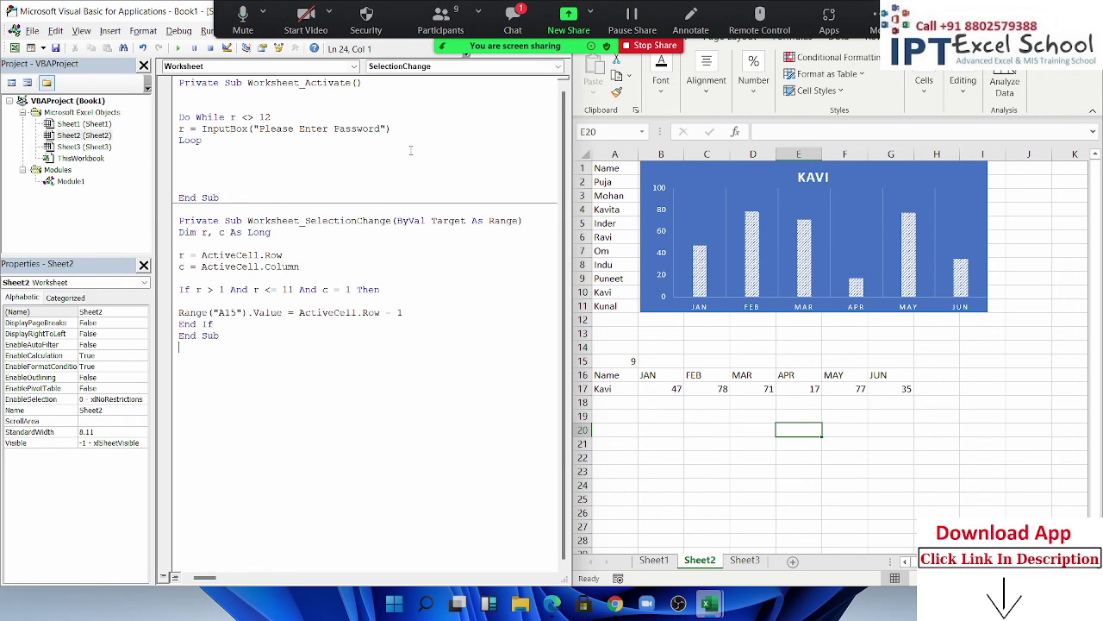
# Open and close the VBA procedure list twice, then switch to the Sheet3 tab.
pyautogui.click(396, 69)
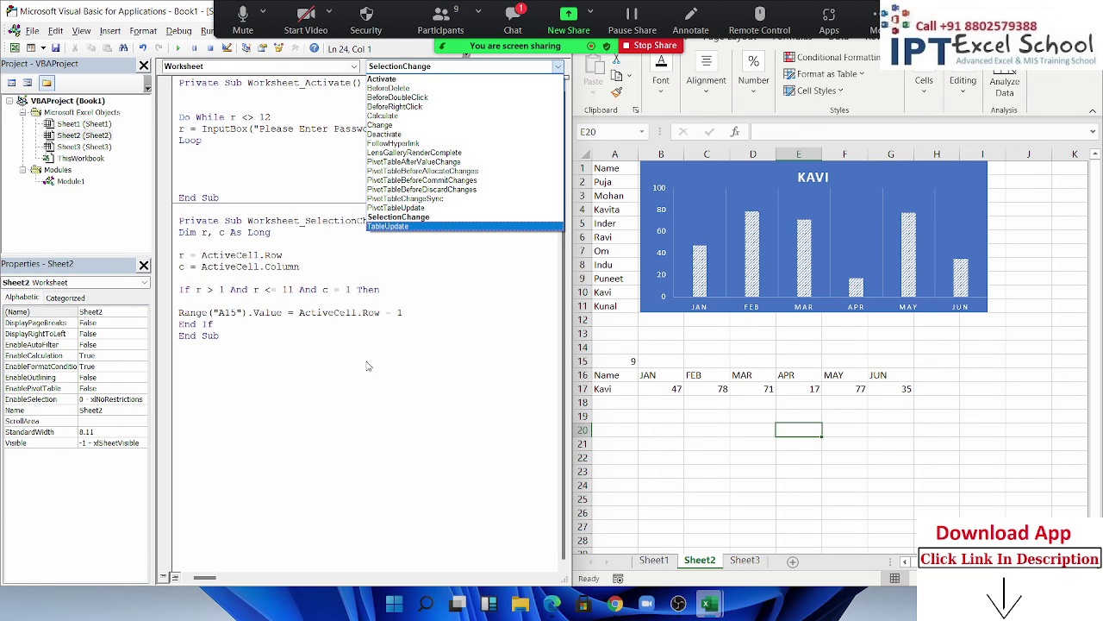
pyautogui.click(323, 342)
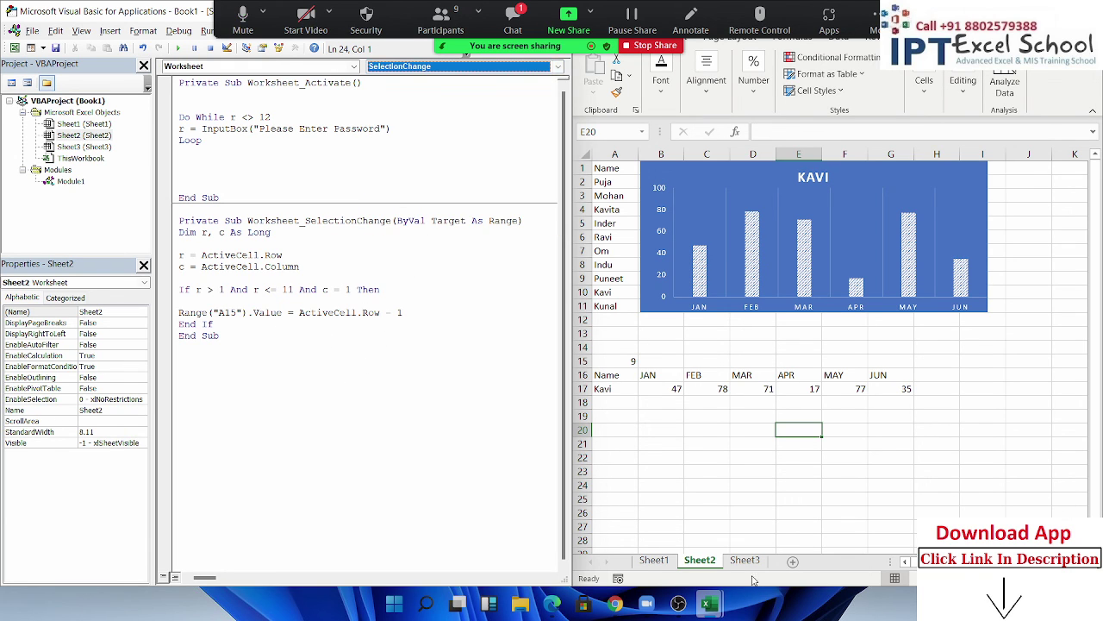
pyautogui.click(405, 69)
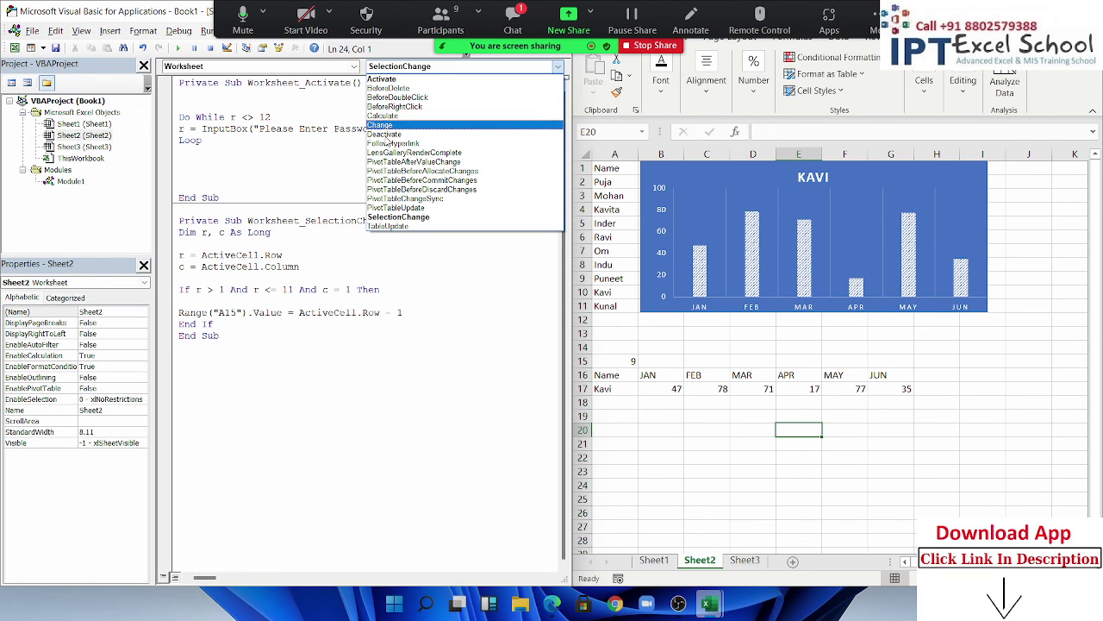
pyautogui.click(759, 543)
pyautogui.click(748, 561)
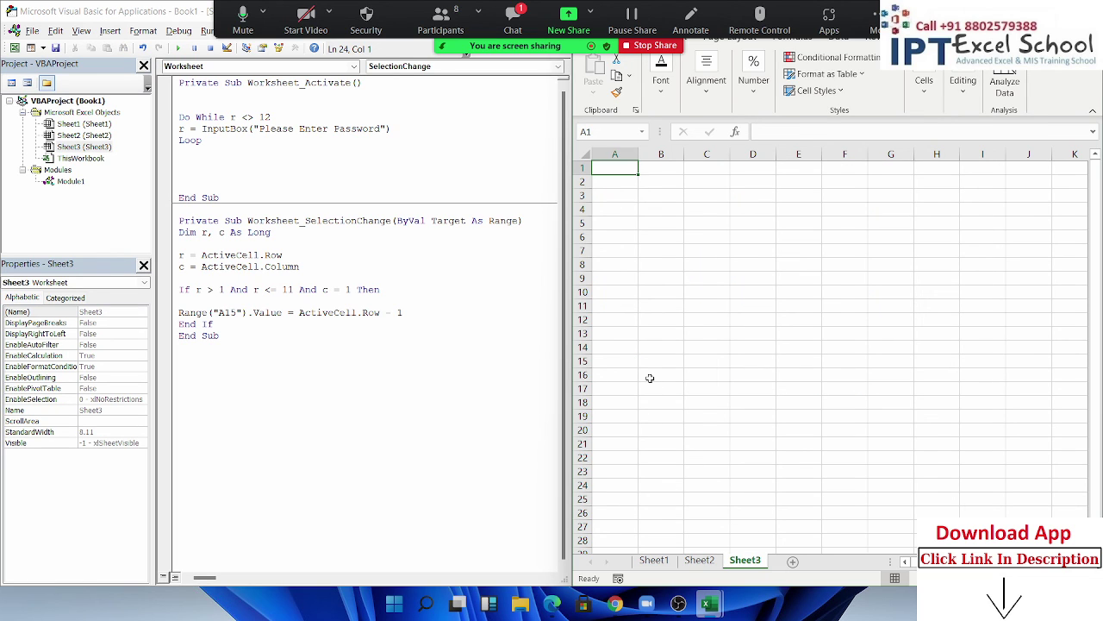
# Enter the headings Name, Date and Time in A1:C1.
pyautogui.write('Name')
pyautogui.press('Tab')
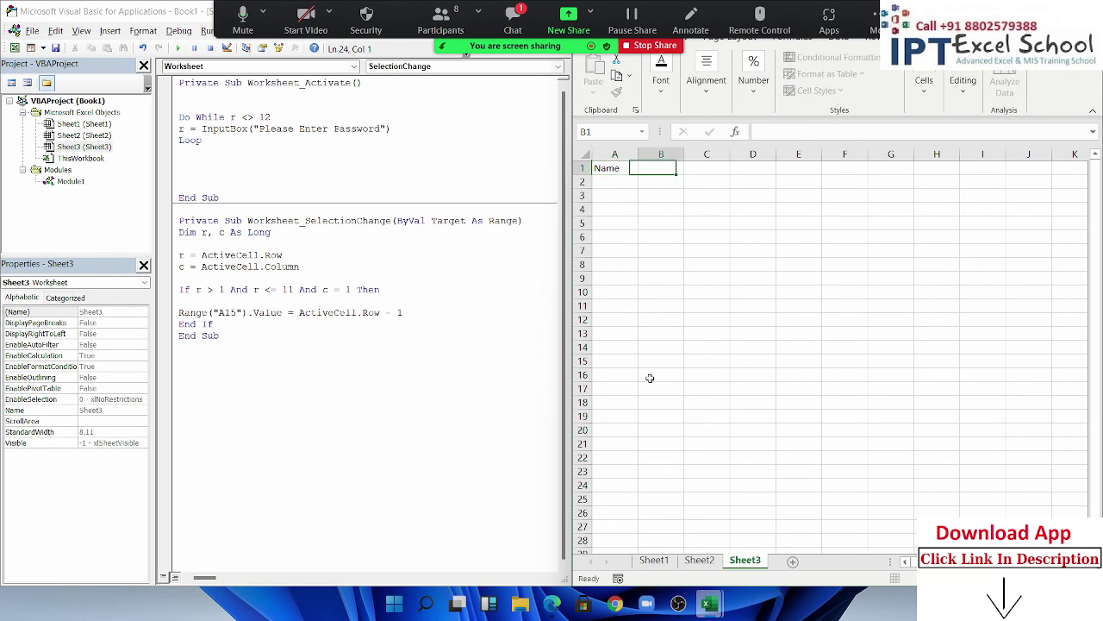
pyautogui.write('Date')
pyautogui.press('Tab')
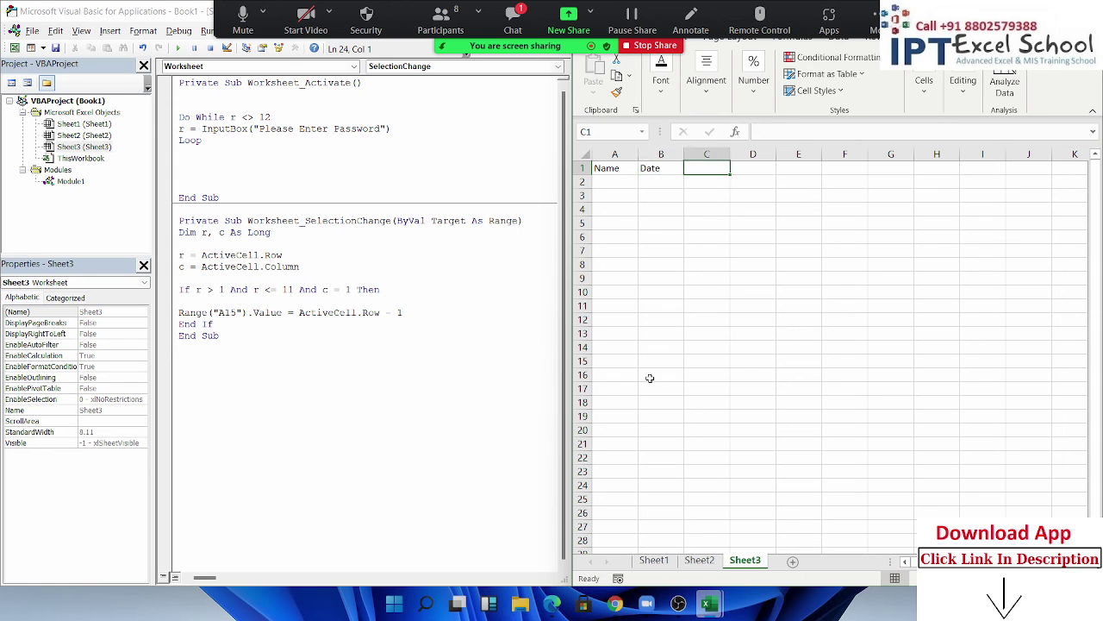
pyautogui.write('Ti')
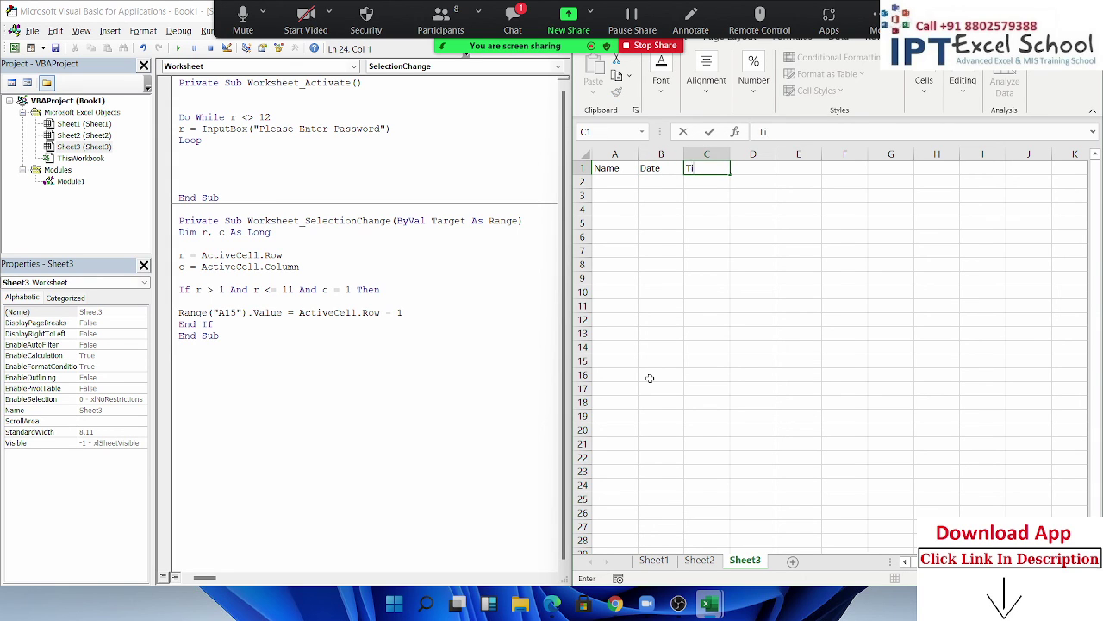
pyautogui.write('me')
pyautogui.click(671, 304)
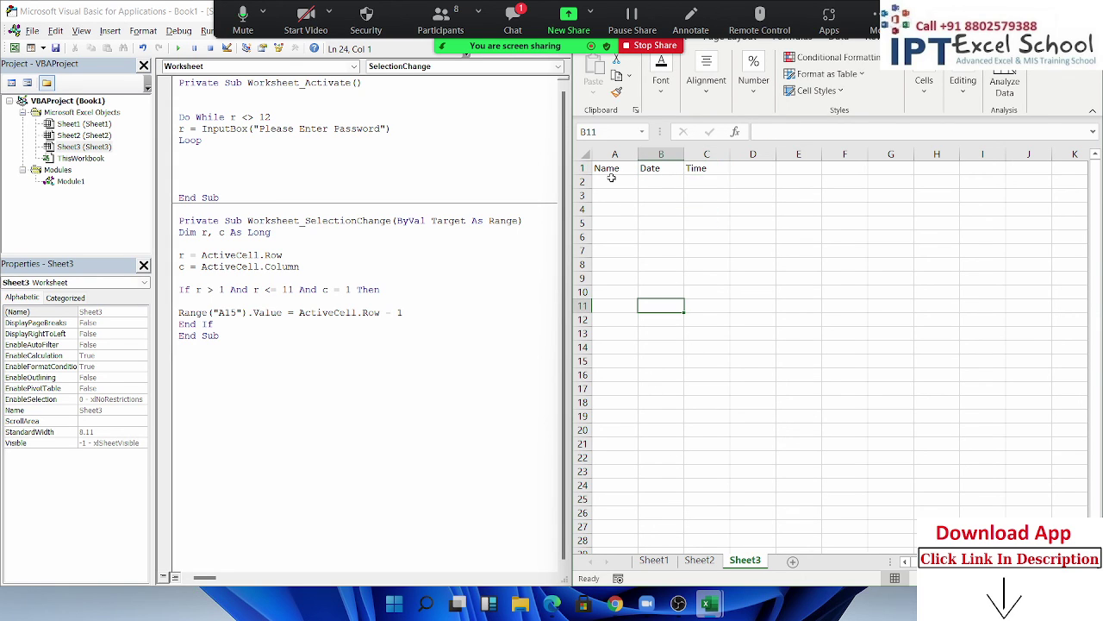
# Fill row 2 with a name, today's date via Ctrl+; and the current time via Ctrl+Shift+;.
pyautogui.click(612, 183)
pyautogui.write('Pu')
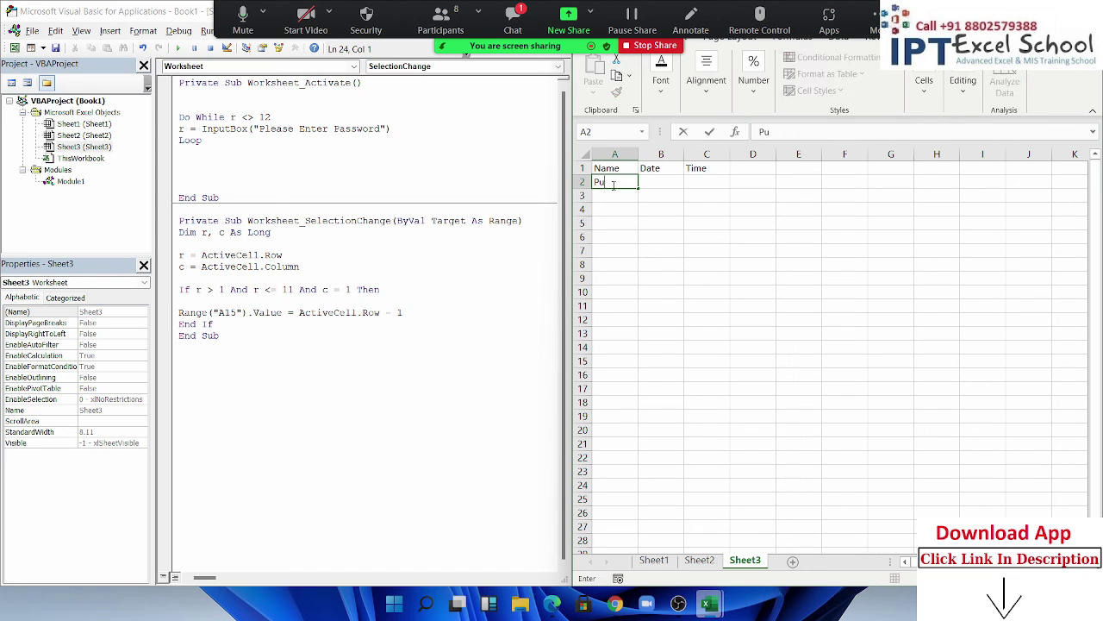
pyautogui.write('ja')
pyautogui.press('Tab')
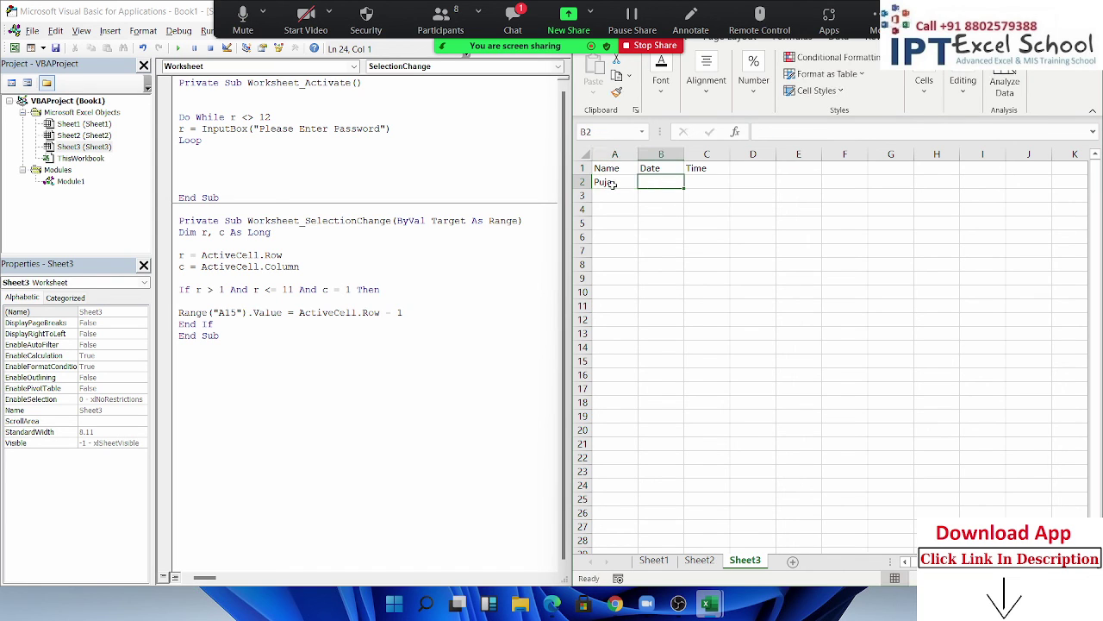
pyautogui.hotkey('ctrl', ';')
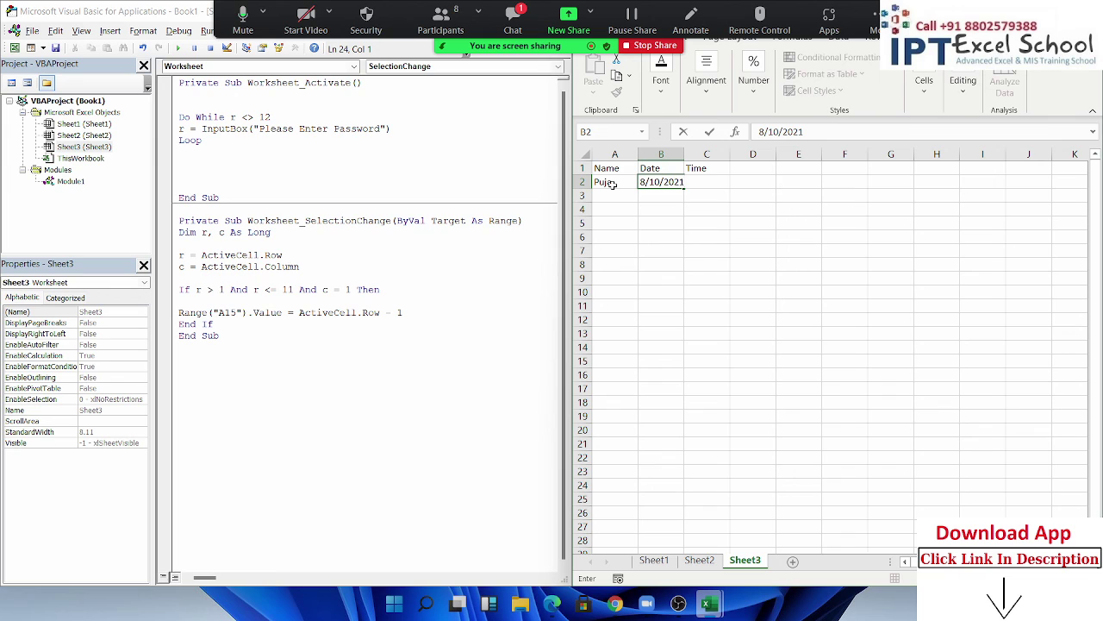
pyautogui.press('Tab')
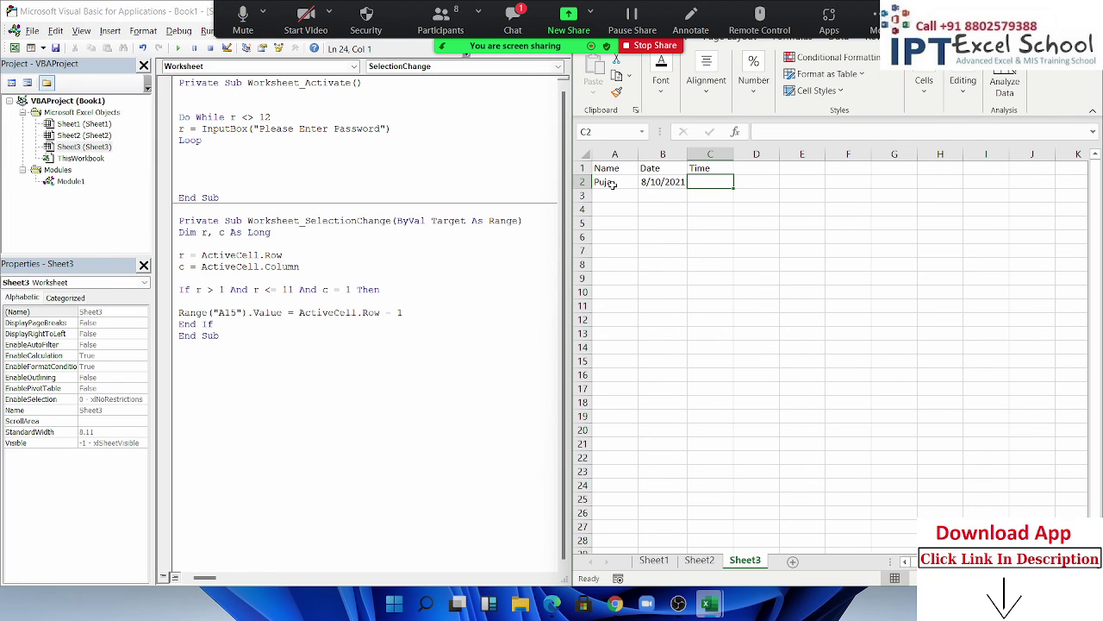
pyautogui.hotkey('ctrl', 'shift', ';')
pyautogui.press('Return')
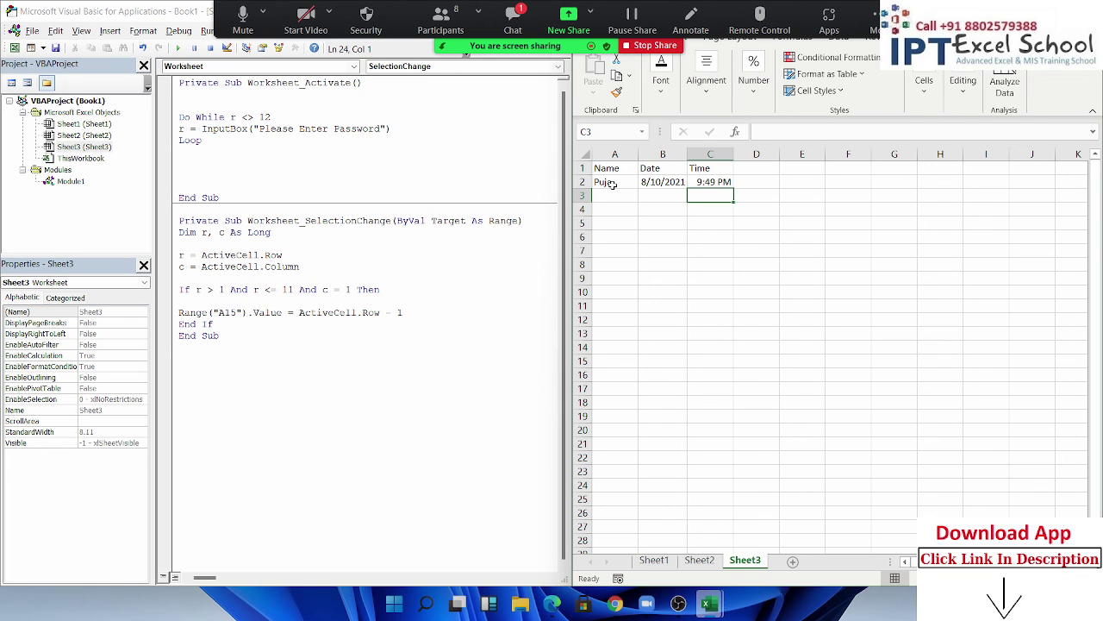
# Dismiss the meeting chat, then open the procedure dropdown listing Sheet2's worksheet events.
pyautogui.click(513, 19)
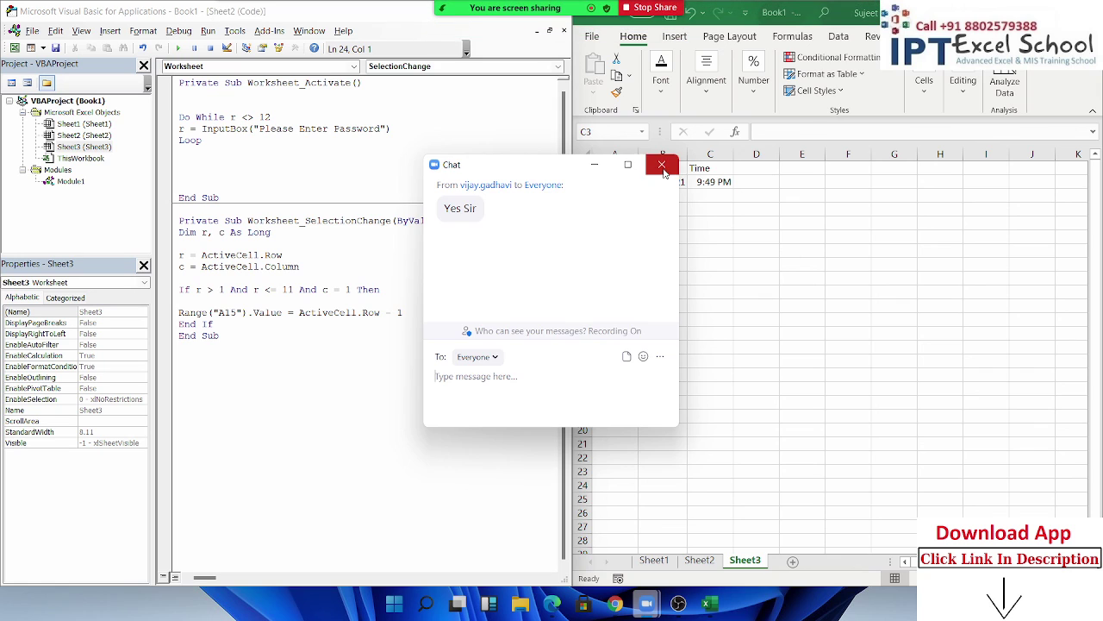
pyautogui.click(661, 163)
pyautogui.click(706, 202)
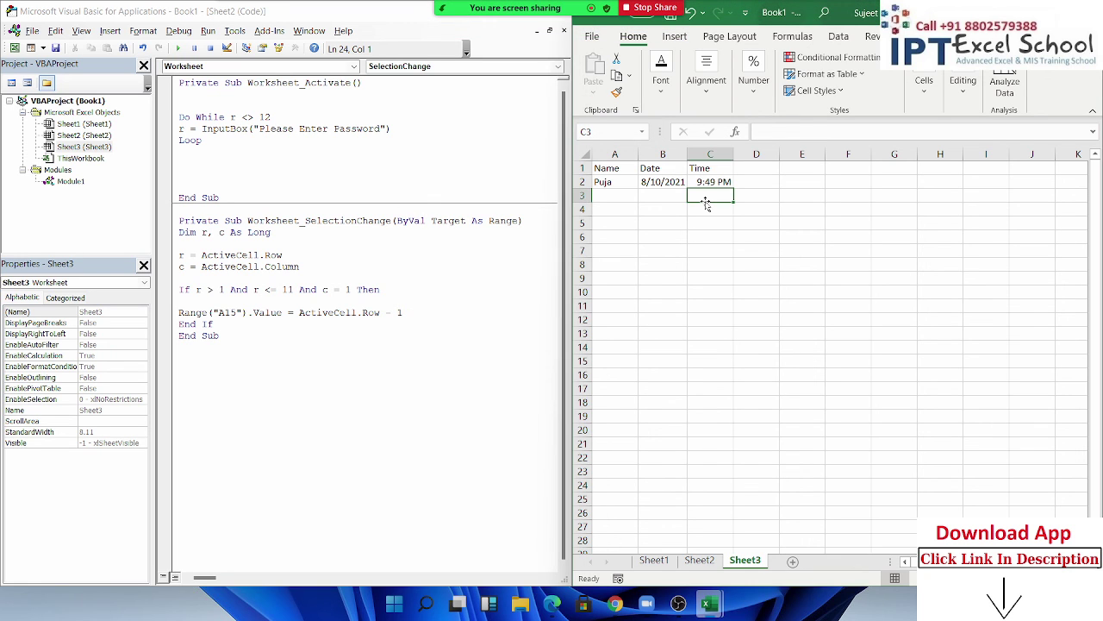
pyautogui.click(447, 69)
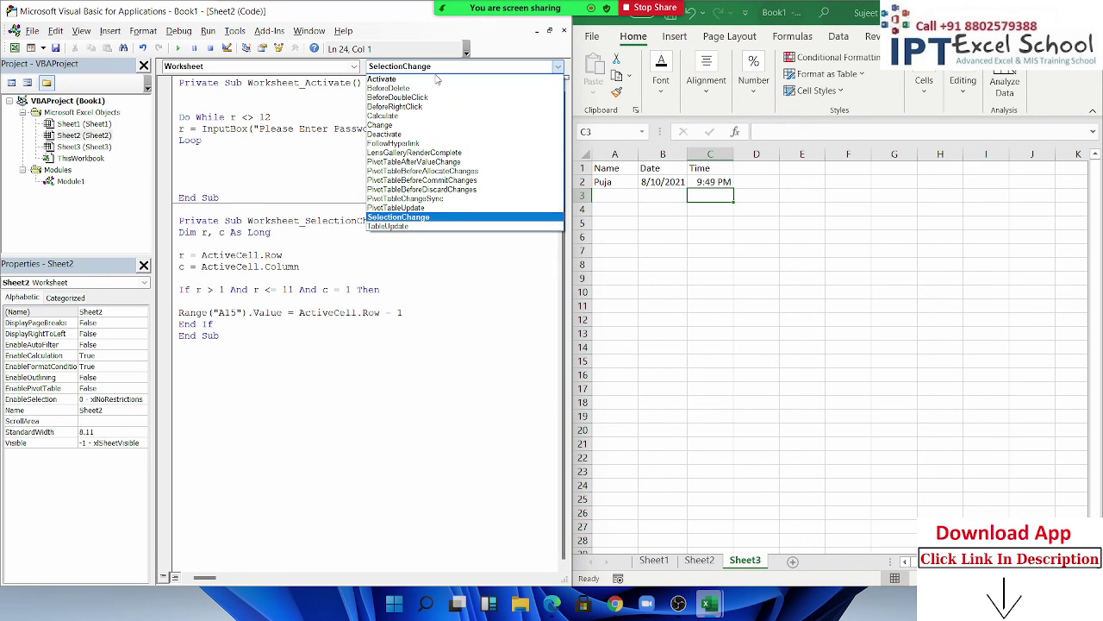